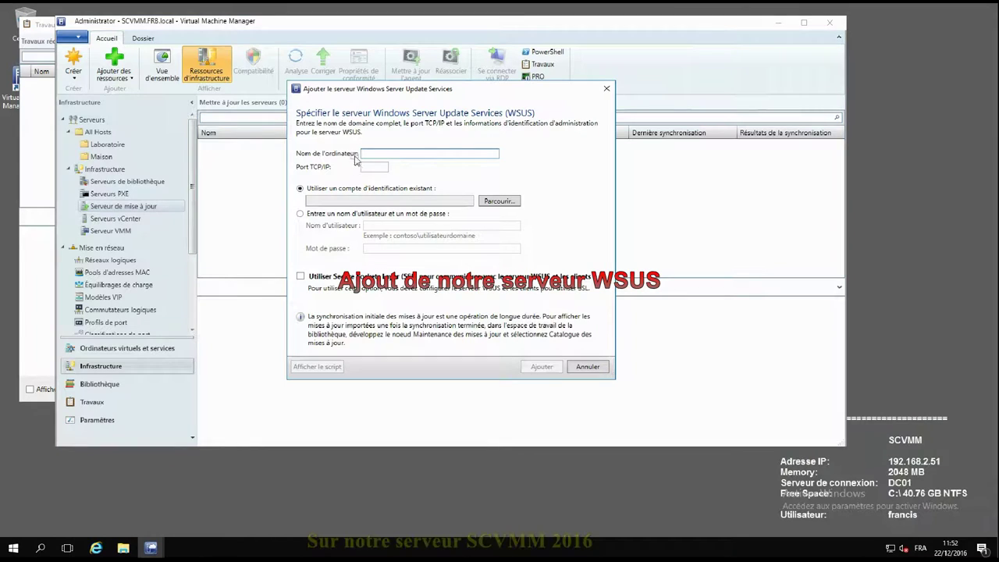
Step: Add the WSUS server dc02 on TCP/IP port 8530, using the existing WSUS Run As account
text(dc02)
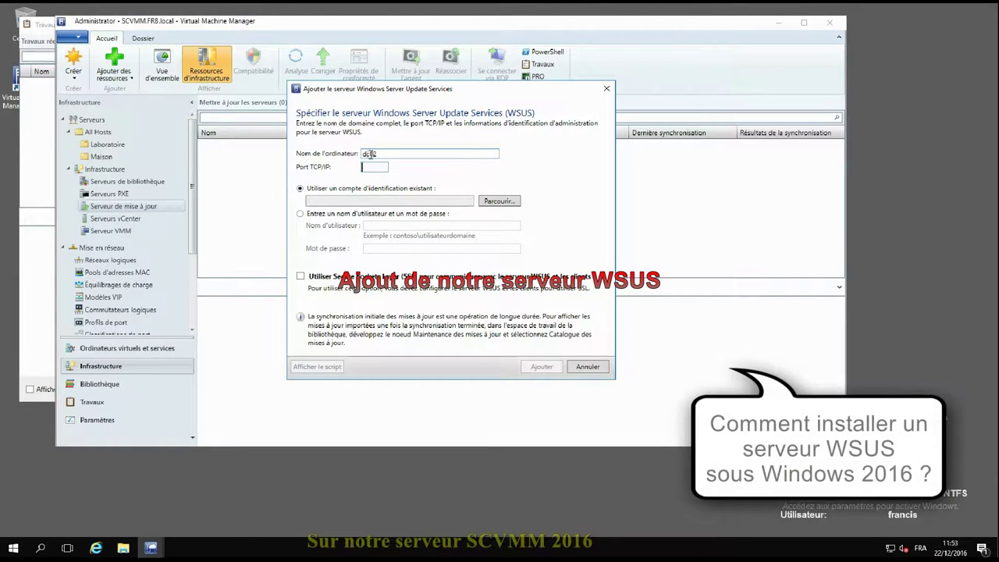
key(Tab)
text(85)
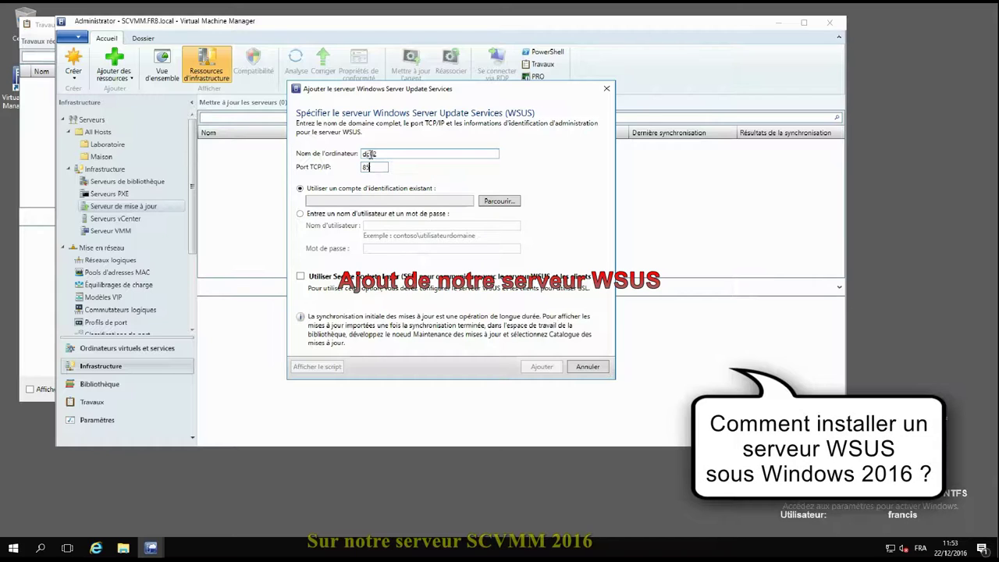
click(492, 200)
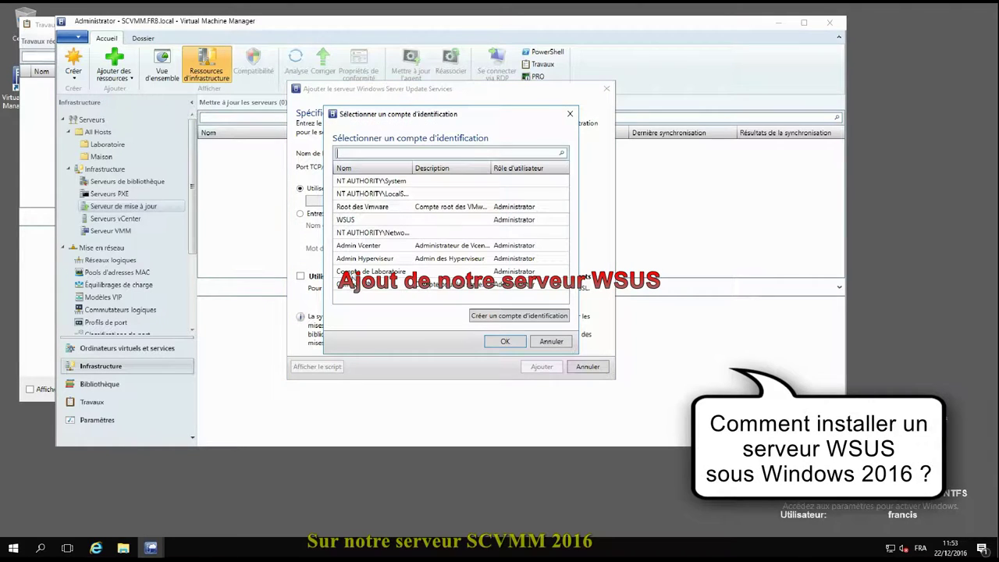
click(359, 221)
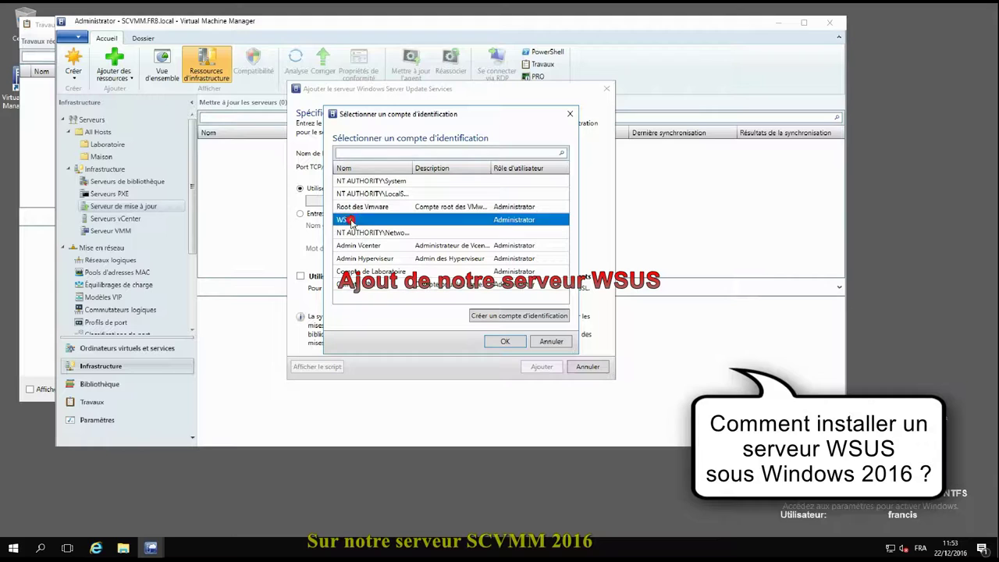
click(504, 342)
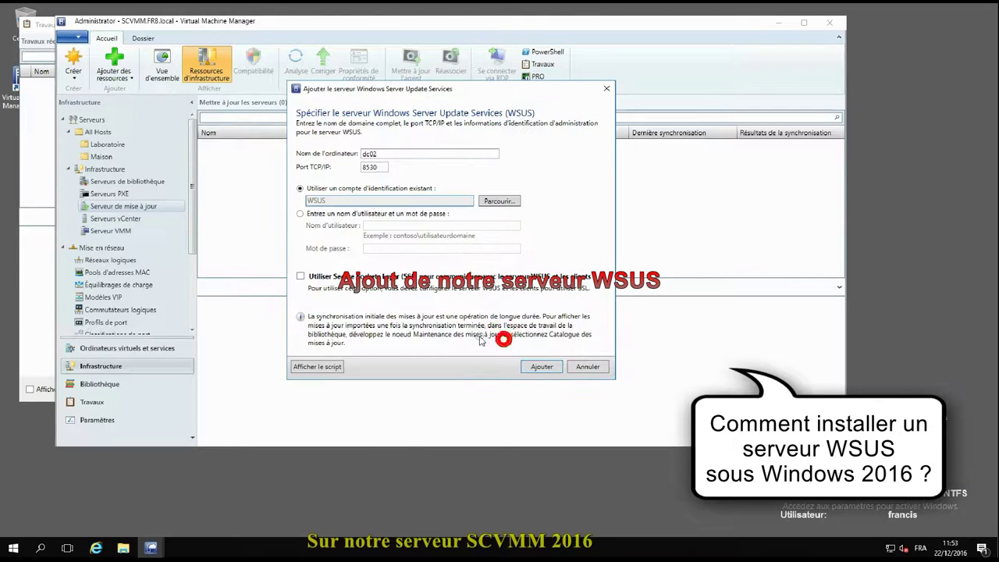
click(542, 366)
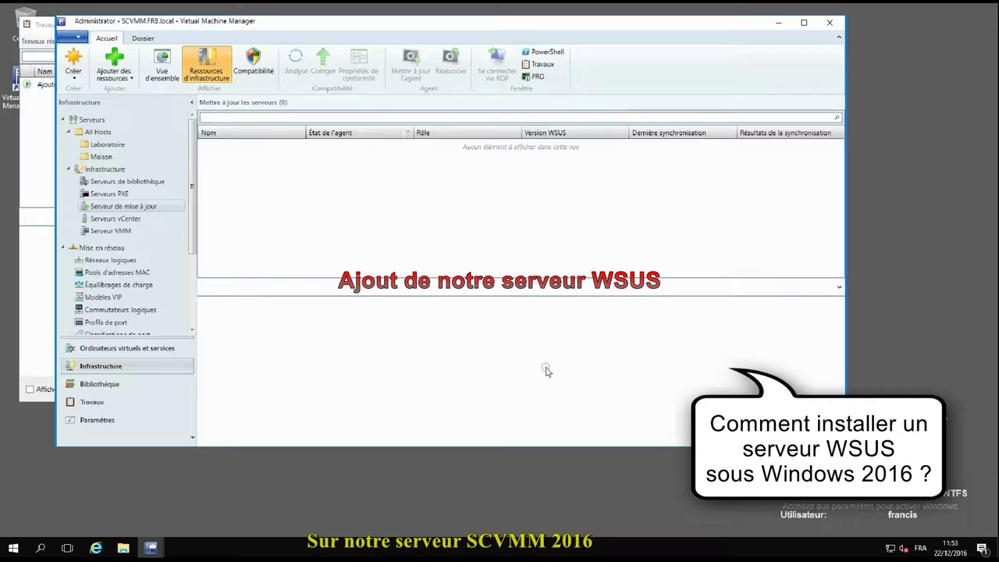
Step: Examine the progress and sub-steps of the job that adds the update server
click(36, 157)
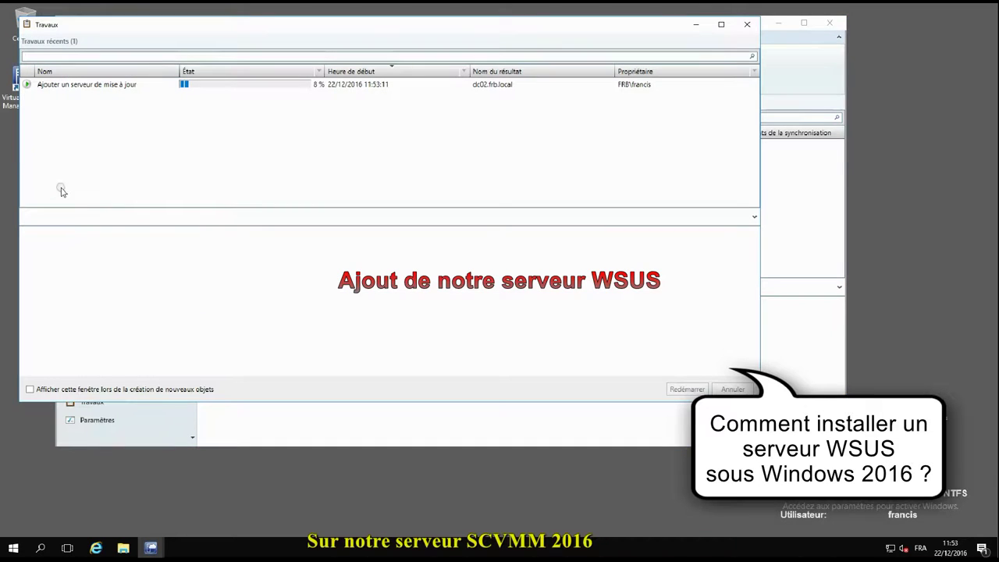
click(89, 84)
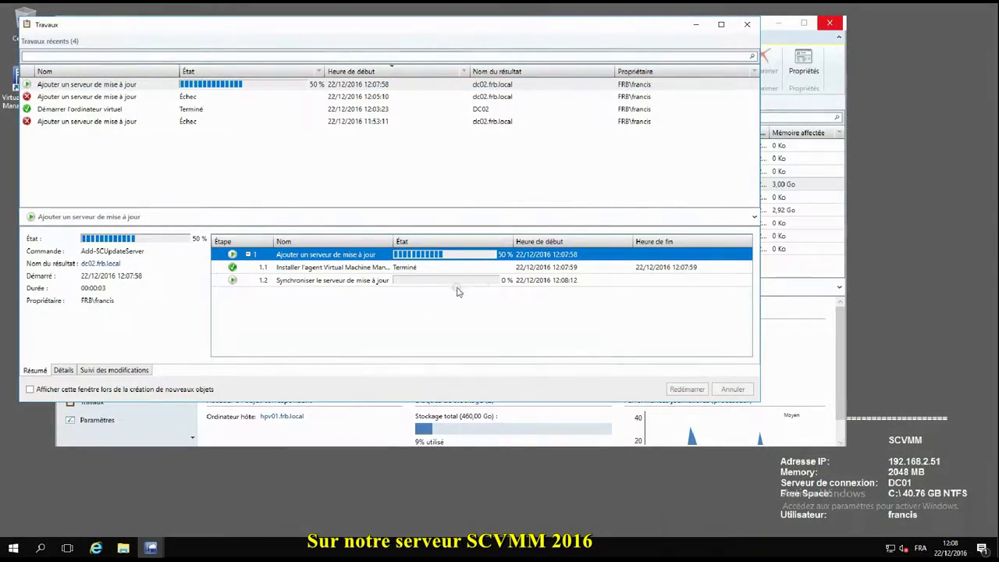
click(513, 281)
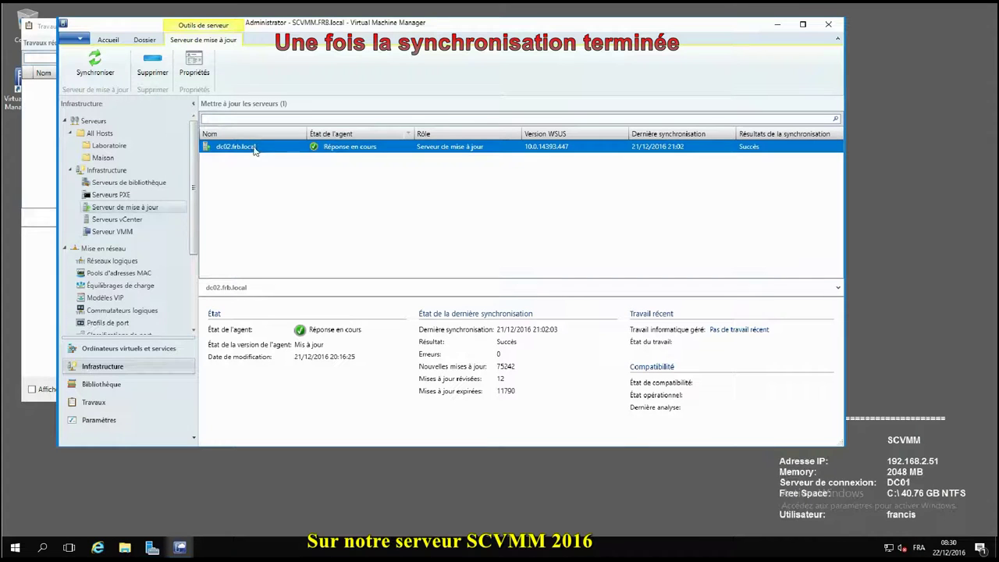
Step: In the properties of dc02.frb.local, exclude Drivers, Feature Packs, Update Rollups, Updates and Upgrades from the update classifications to synchronize
right_click(254, 148)
click(292, 254)
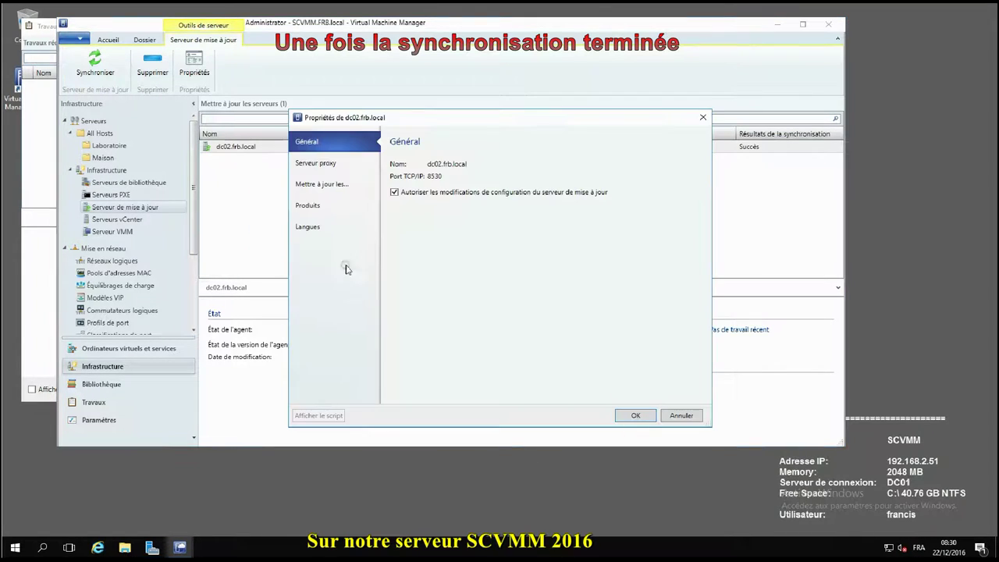
click(328, 163)
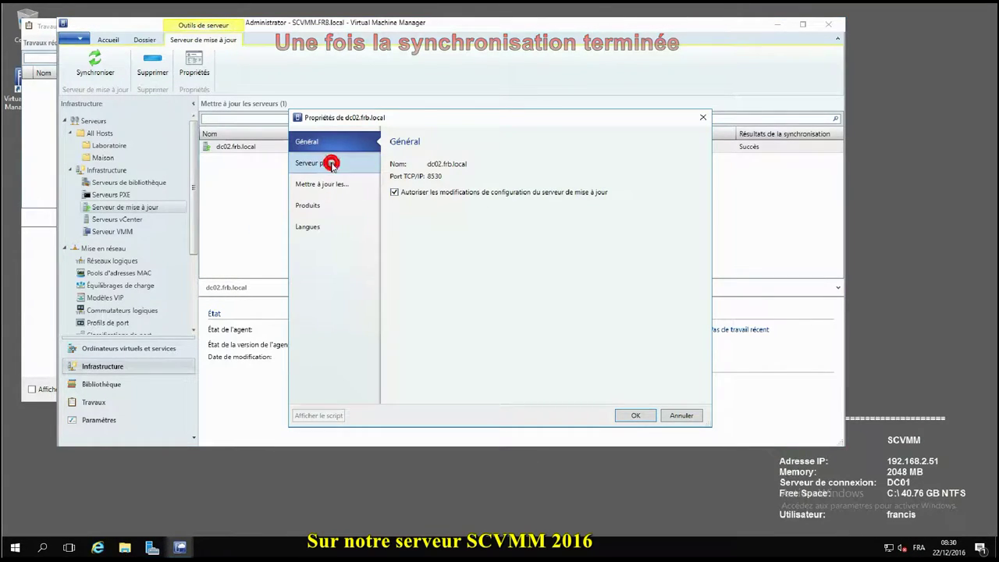
click(325, 184)
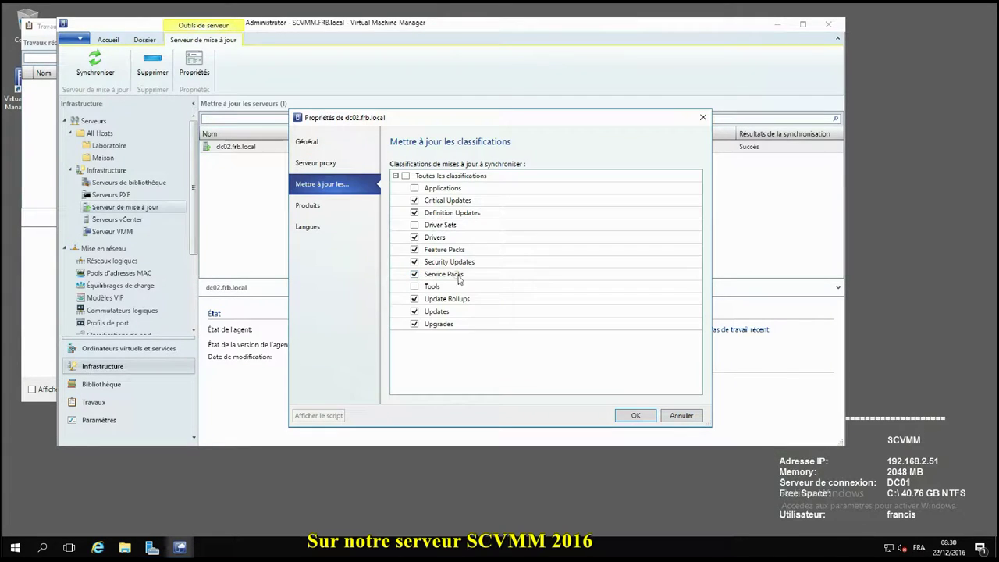
click(494, 287)
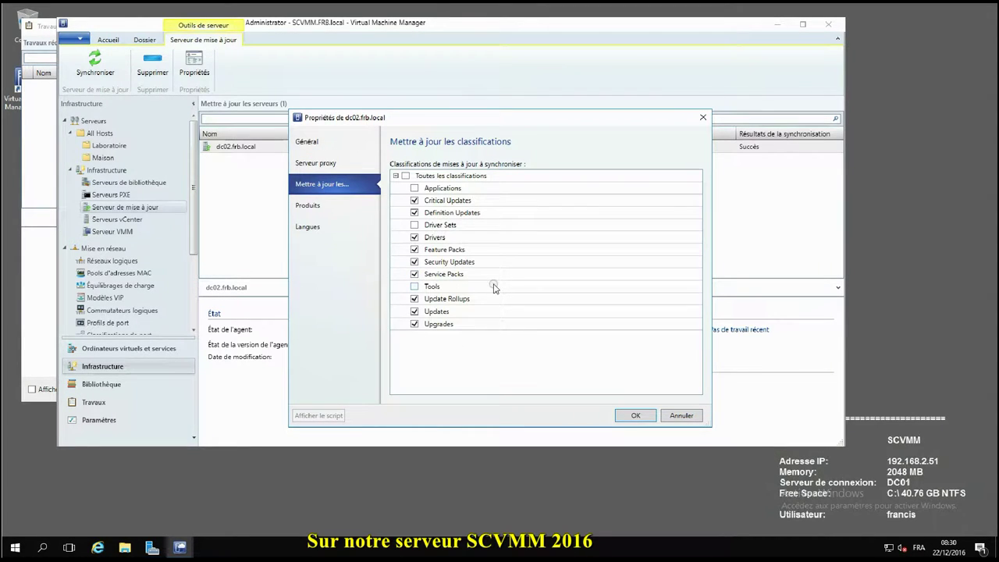
click(414, 237)
click(414, 250)
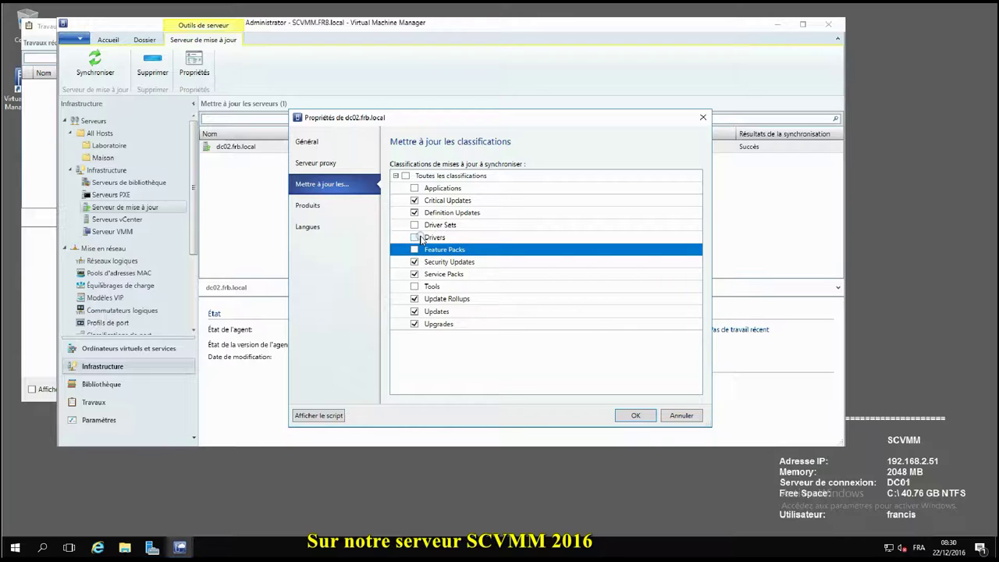
click(415, 298)
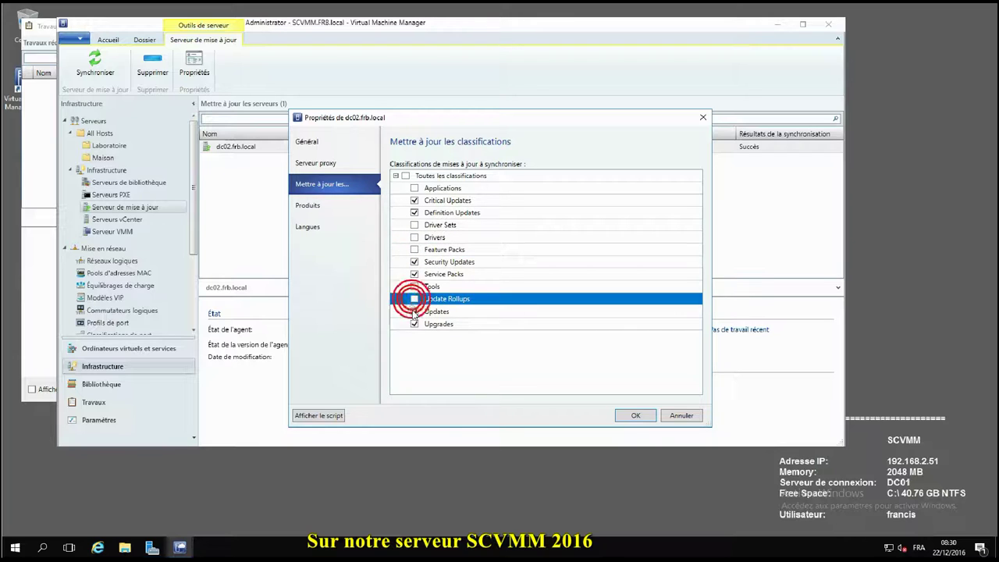
click(415, 312)
click(414, 324)
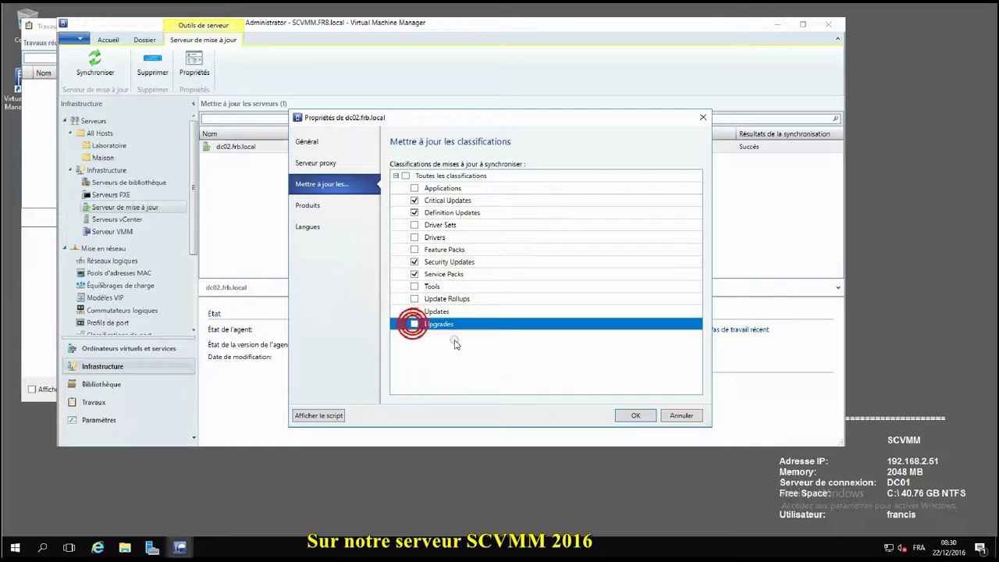
Step: Exclude Windows 10 GDR-DU LP, Windows 10 Feature On Demand, Windows 10 Anniversary Update Server drivers and Windows 10 upgrade & servicing drivers from the synchronized products
click(318, 207)
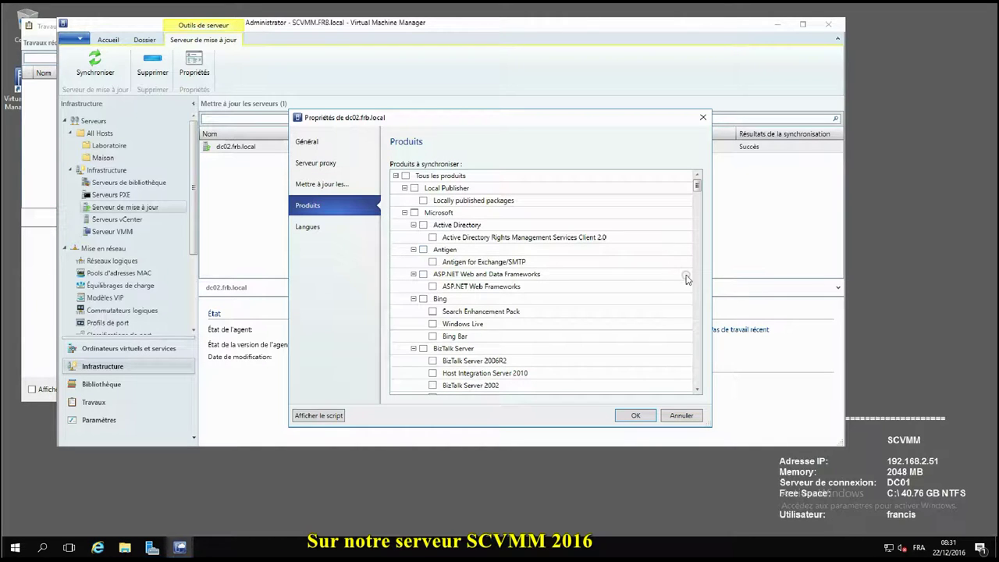
drag(697, 184, 697, 252)
scroll(702, 386, down, 20)
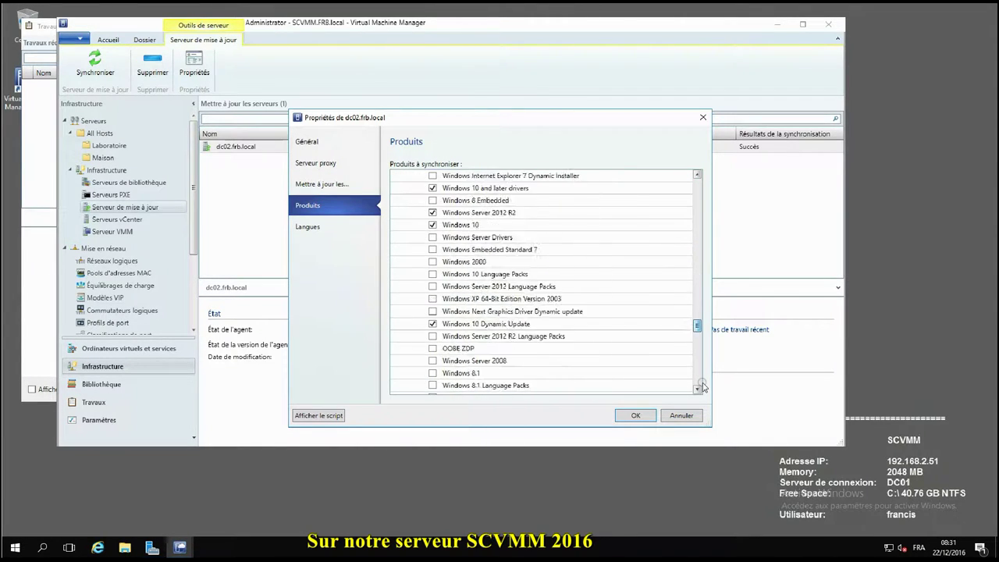
scroll(497, 328, up, 10)
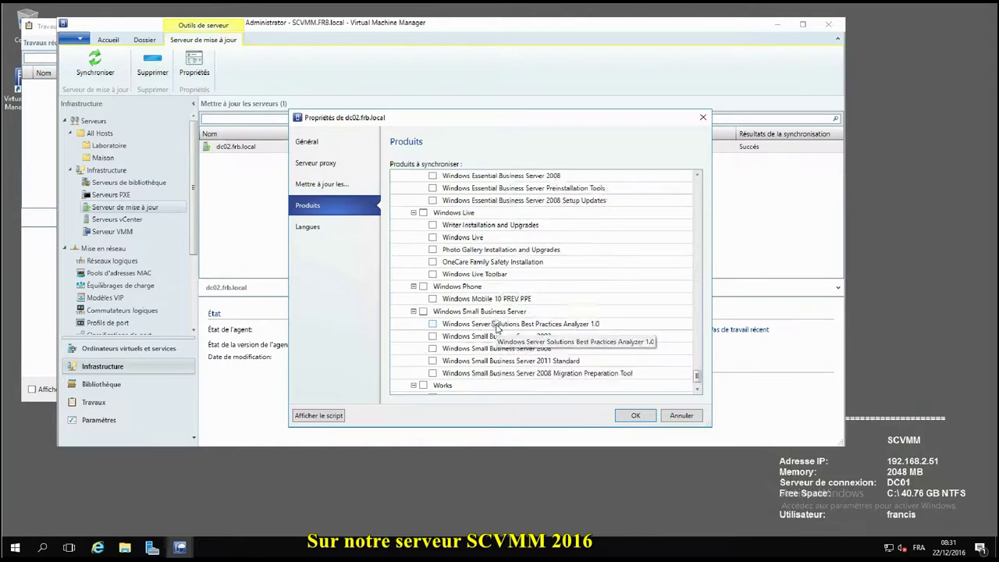
scroll(497, 328, up, 3)
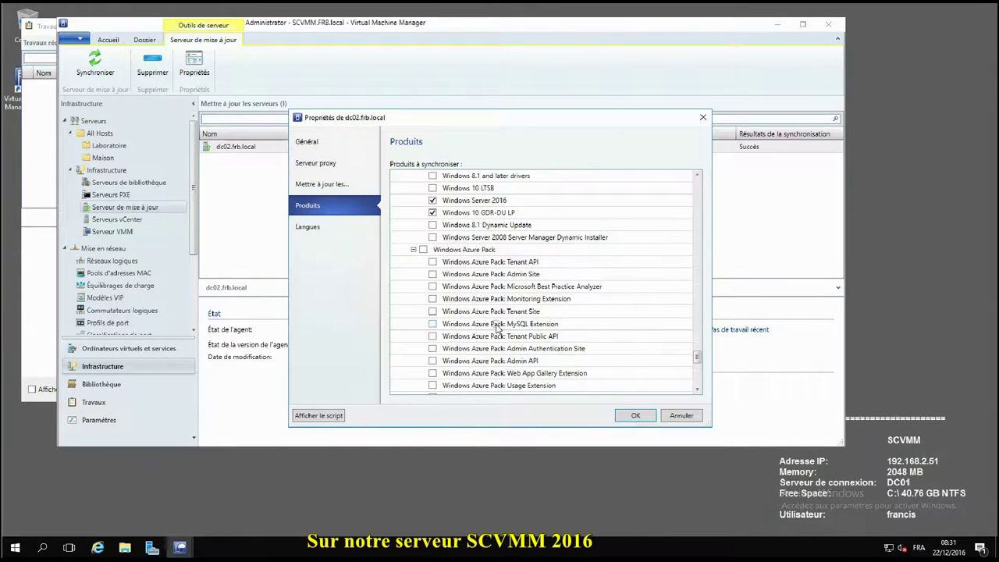
click(433, 250)
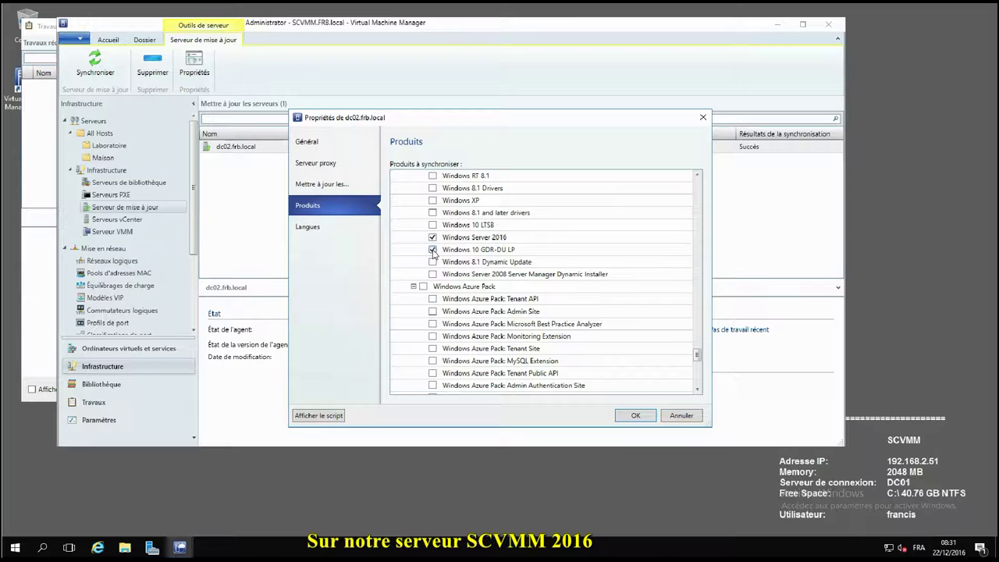
click(433, 251)
scroll(433, 251, up, 2)
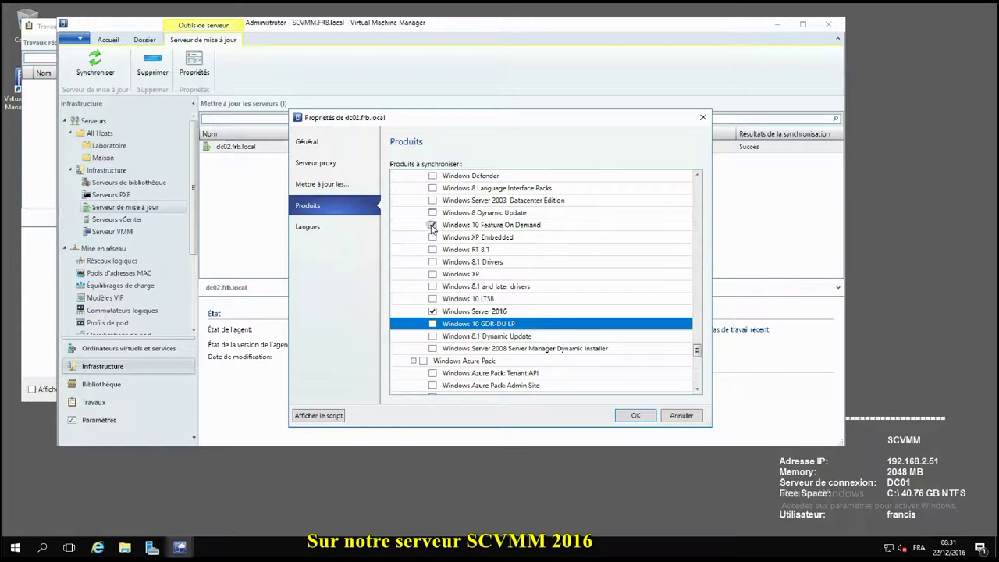
click(432, 225)
scroll(517, 291, up, 3)
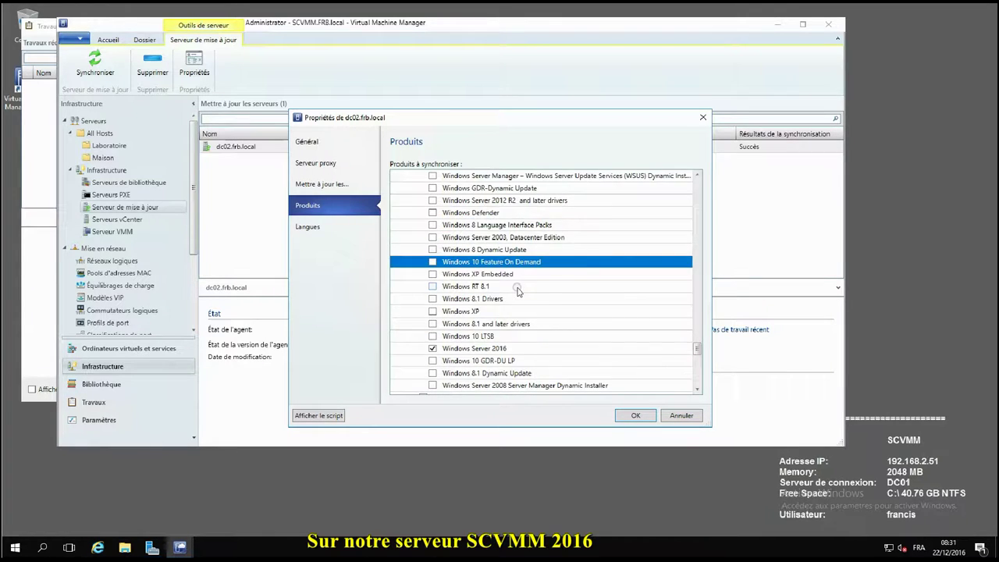
click(432, 213)
click(432, 224)
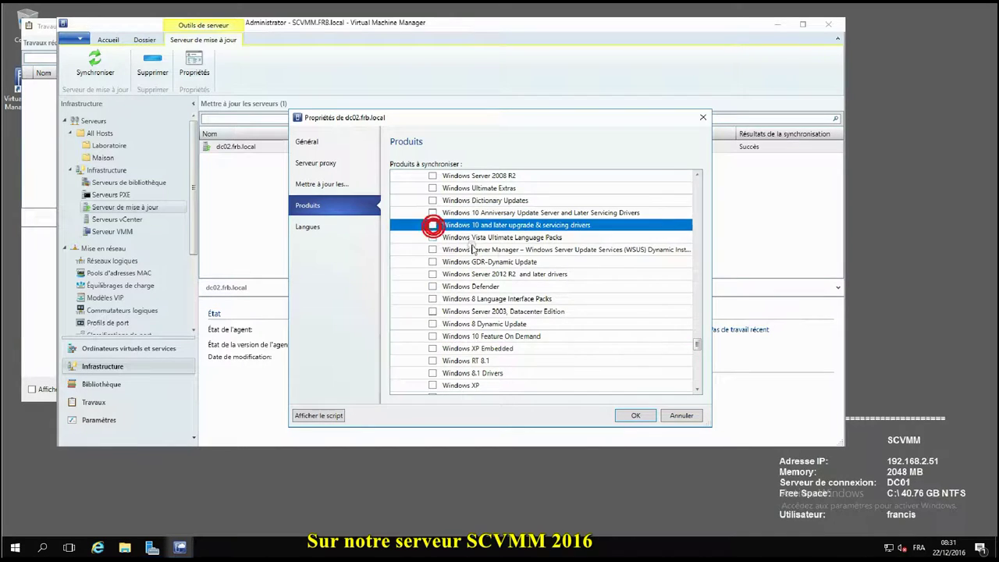
Step: Exclude Windows 10 Dynamic Update from the synchronized products and include Windows Server 2012
scroll(481, 287, up, 5)
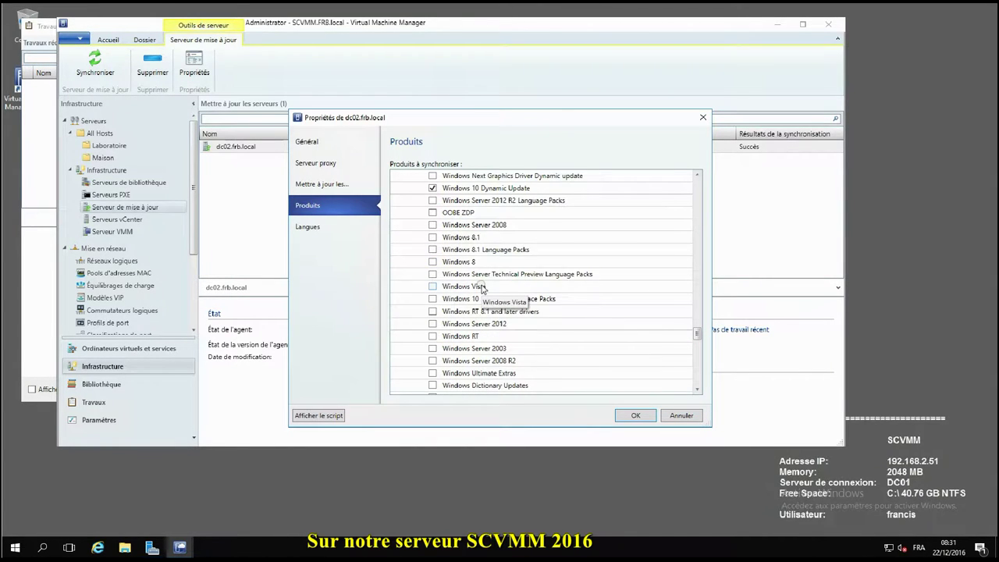
scroll(481, 287, up, 1)
click(432, 225)
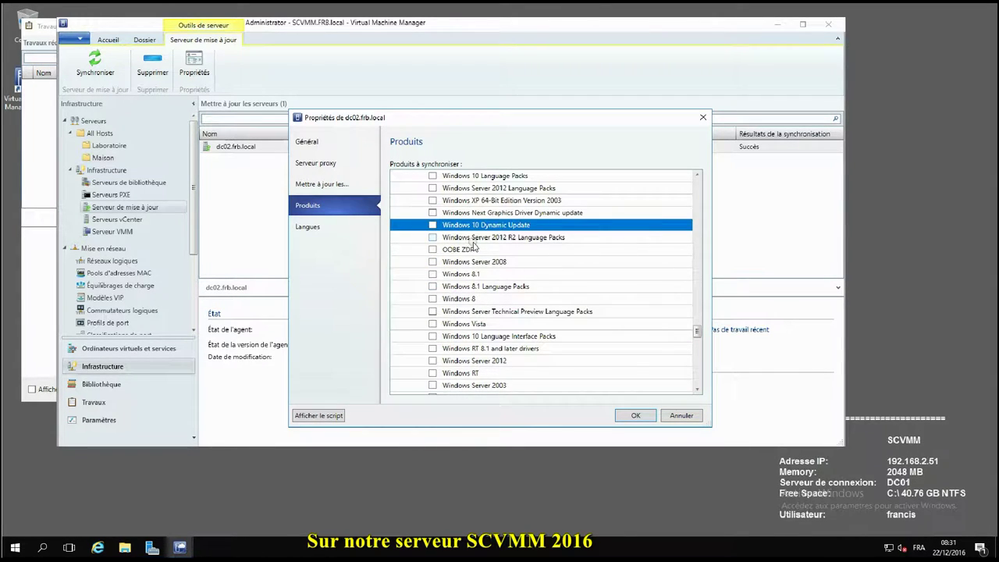
click(432, 360)
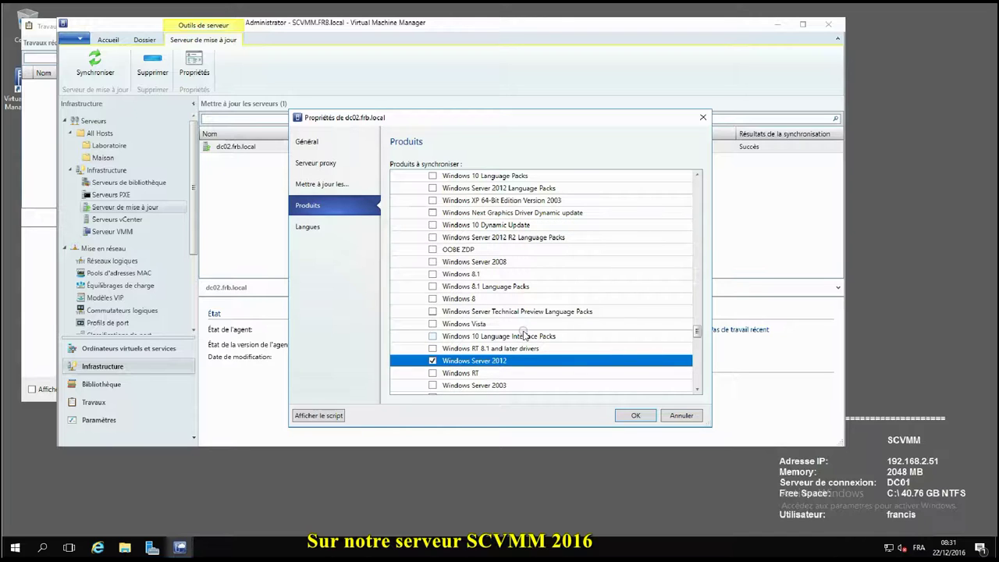
Step: Exclude Windows 10, Windows 10 and later drivers, Windows 10 Anniversary Update and Later Servicing Drivers, Windows 7 and Windows 10 GDR-DU from the synchronized products
scroll(525, 334, down, 2)
scroll(525, 334, up, 5)
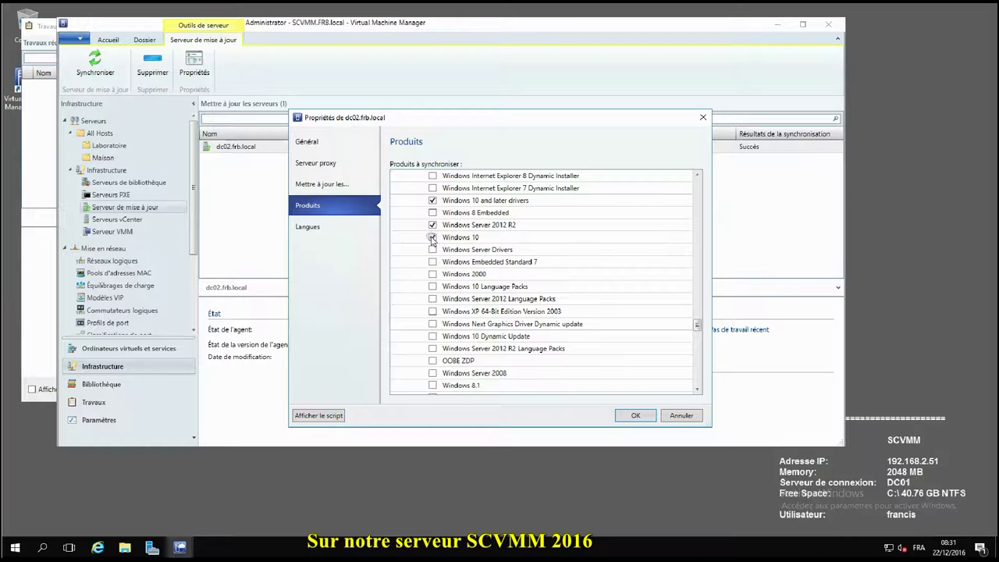
click(432, 237)
click(433, 199)
scroll(518, 265, up, 4)
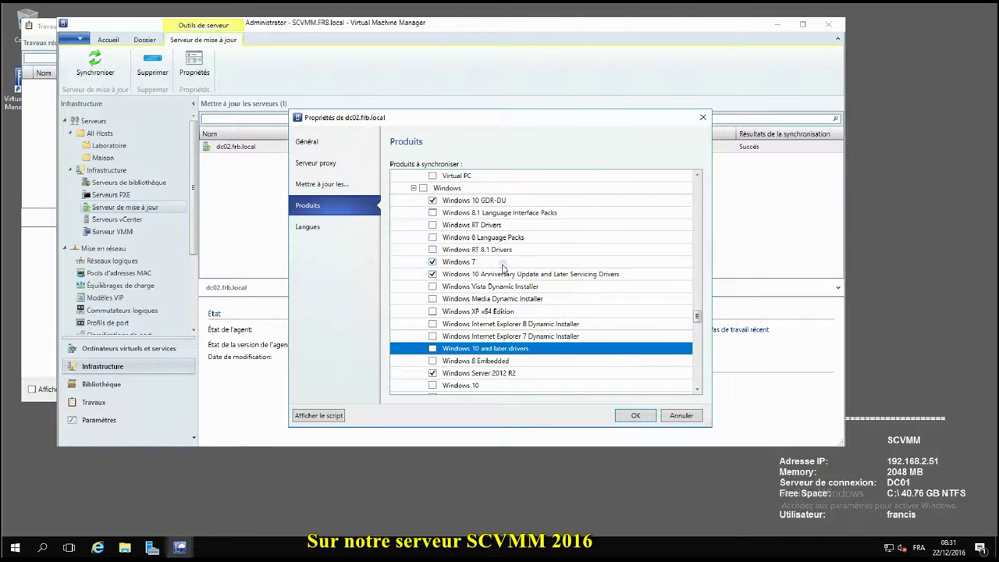
click(433, 274)
click(432, 261)
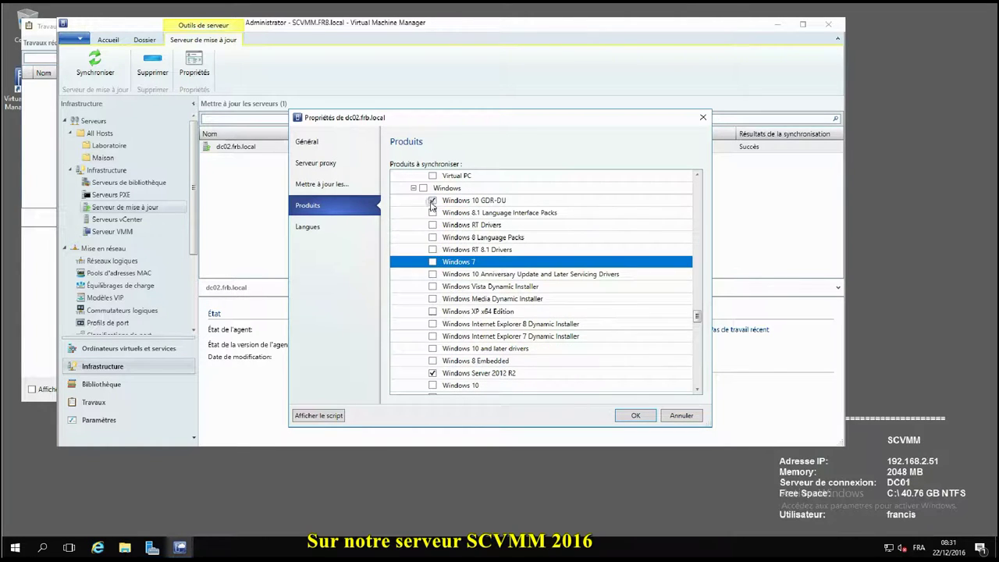
click(432, 200)
Step: Exclude Skype for Windows, Silverlight and Office 365 Client from the synchronized products
scroll(522, 269, up, 1)
scroll(522, 269, up, 5)
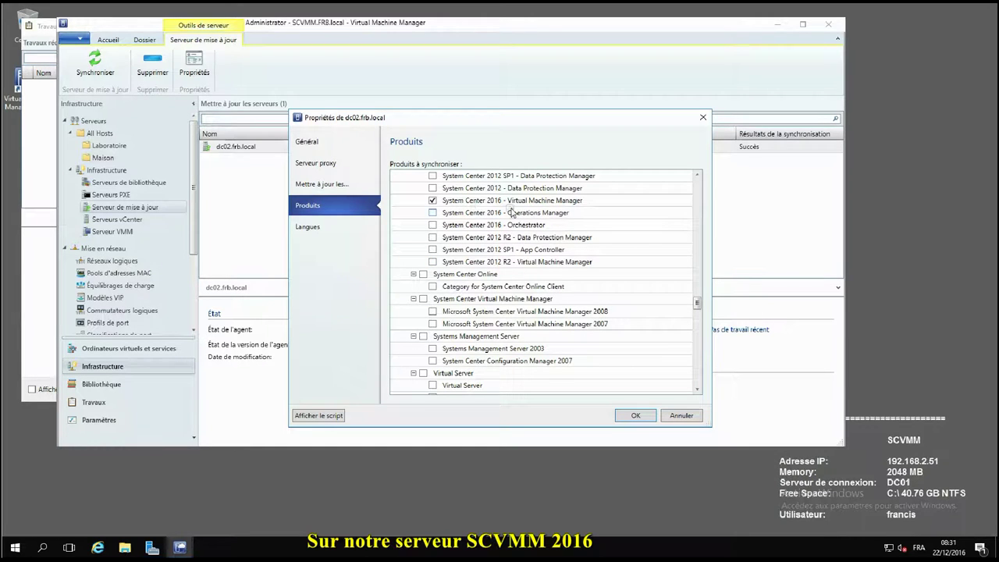
scroll(534, 270, up, 3)
scroll(535, 271, up, 4)
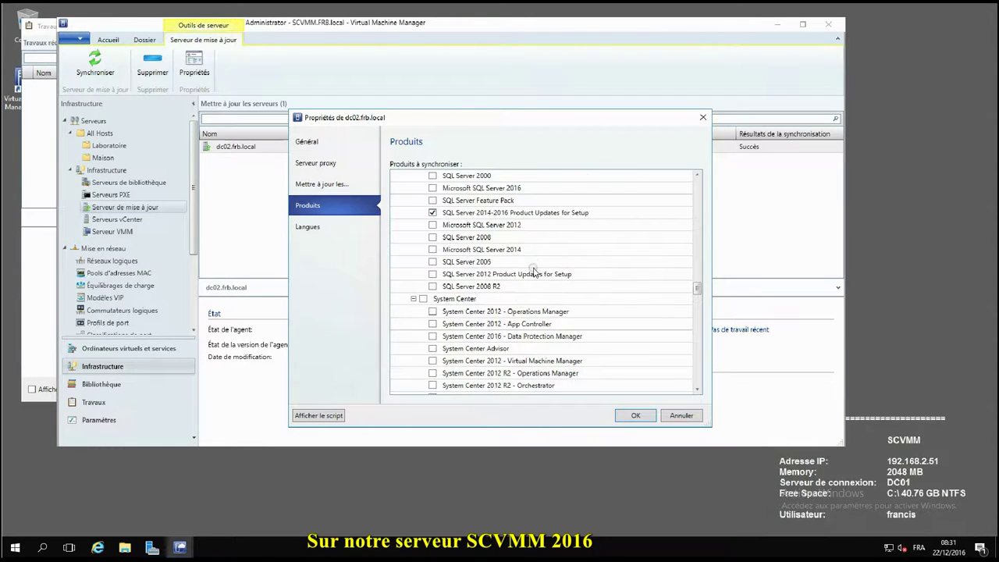
scroll(572, 258, up, 4)
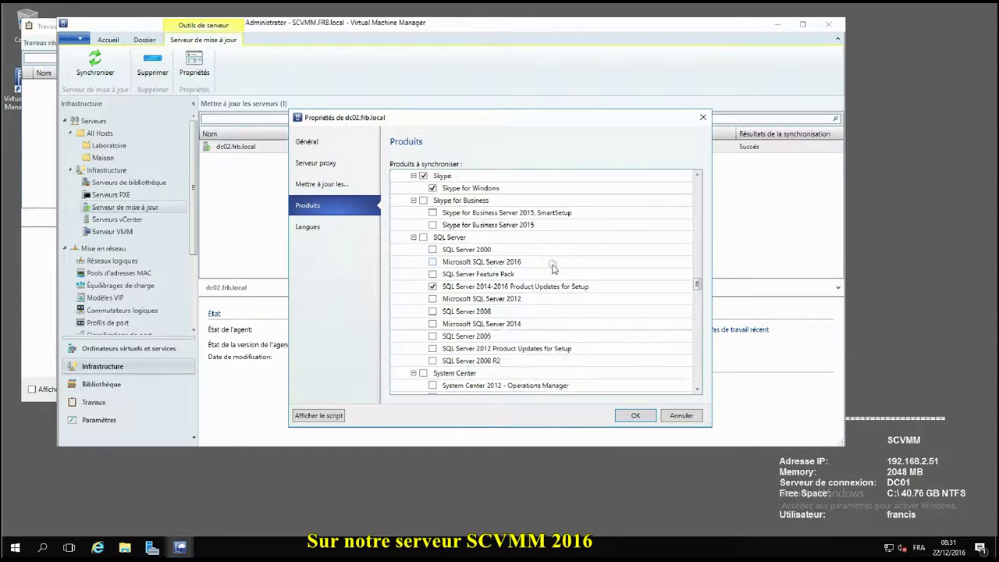
click(439, 262)
click(424, 226)
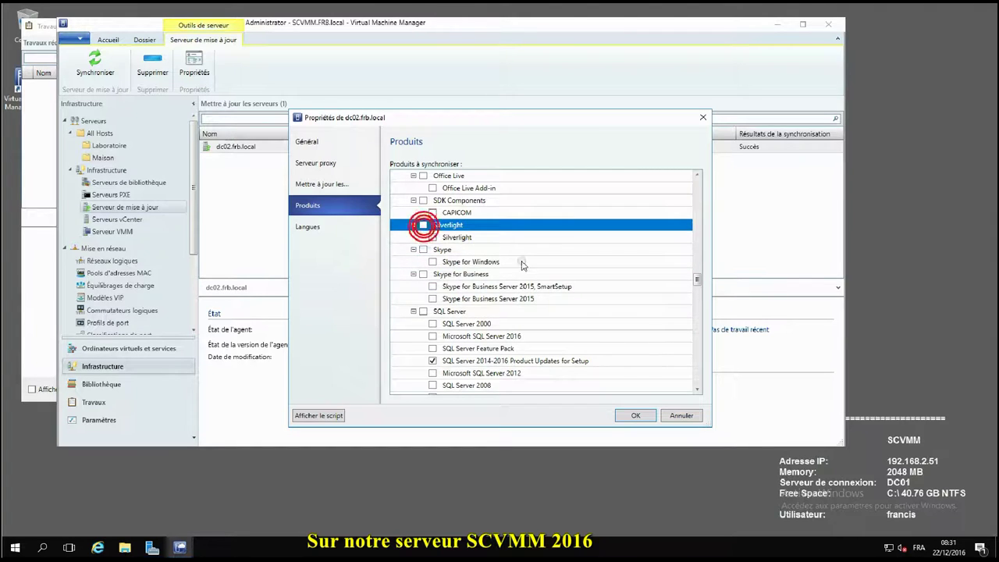
scroll(459, 280, up, 5)
click(433, 299)
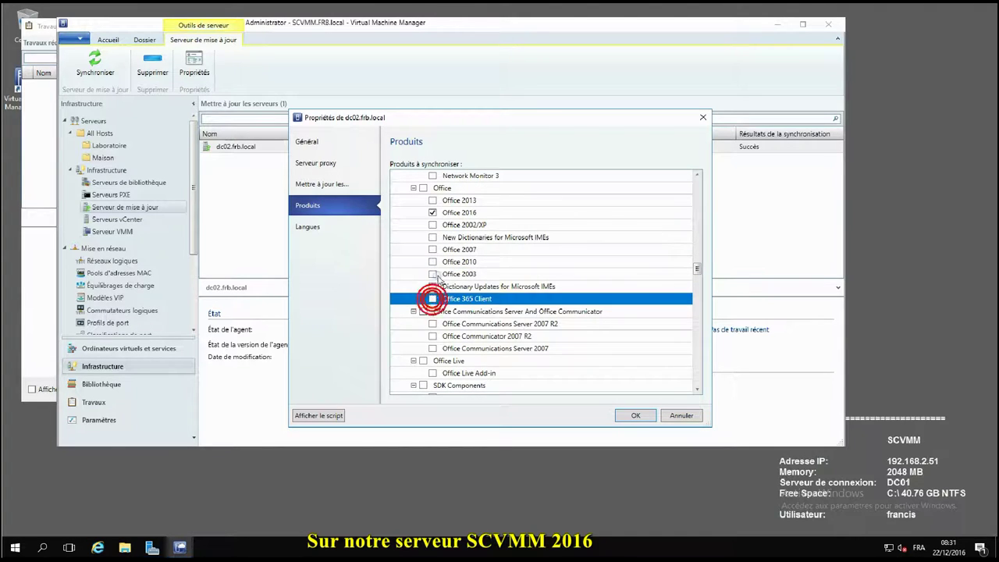
Step: Exclude Office 2016, Exchange Server 2016, Exchange Server 2013 and Report Viewer 2010 from the synchronized products
click(433, 212)
scroll(508, 255, up, 15)
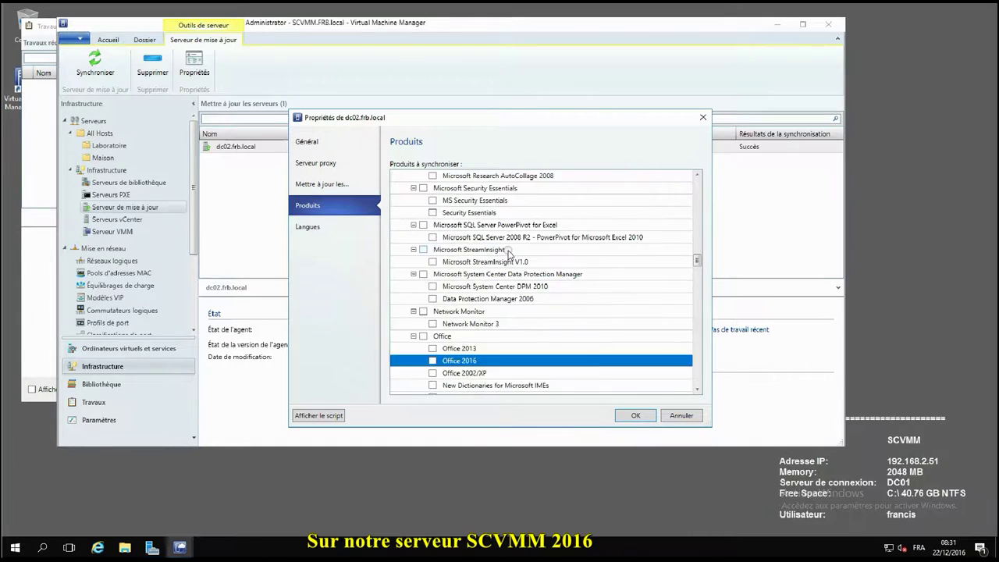
scroll(508, 255, up, 12)
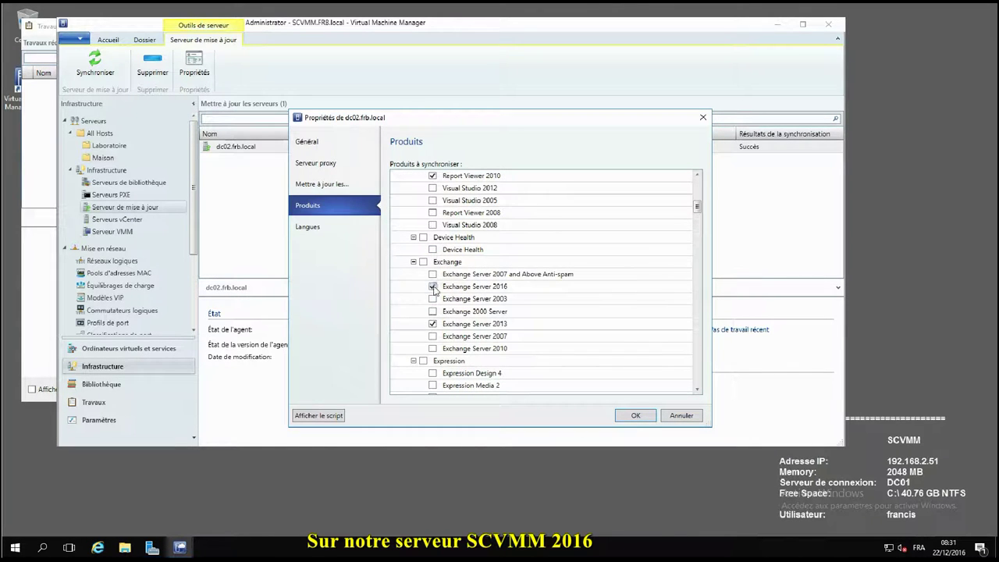
click(433, 287)
click(432, 323)
scroll(435, 313, up, 3)
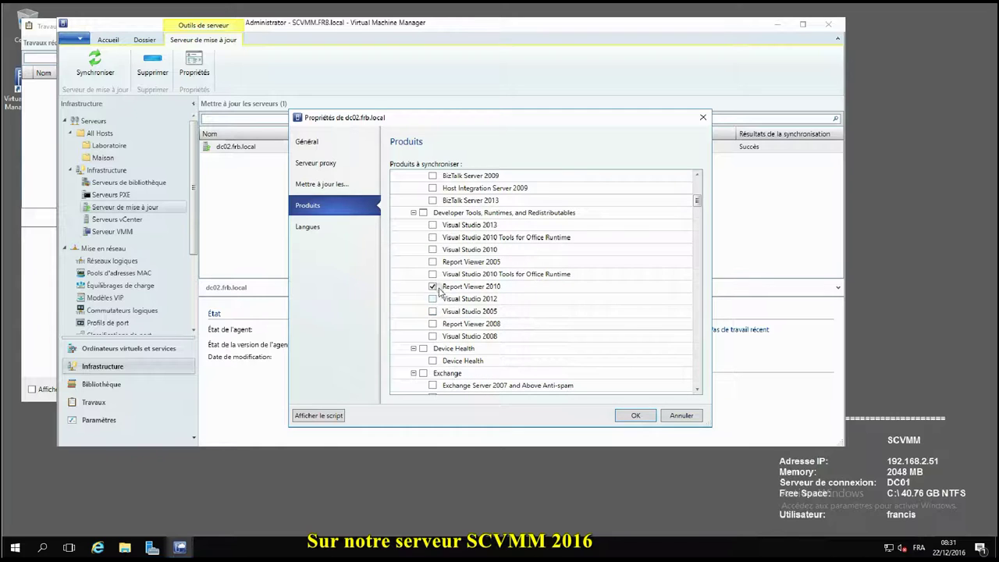
click(437, 288)
scroll(468, 300, up, 10)
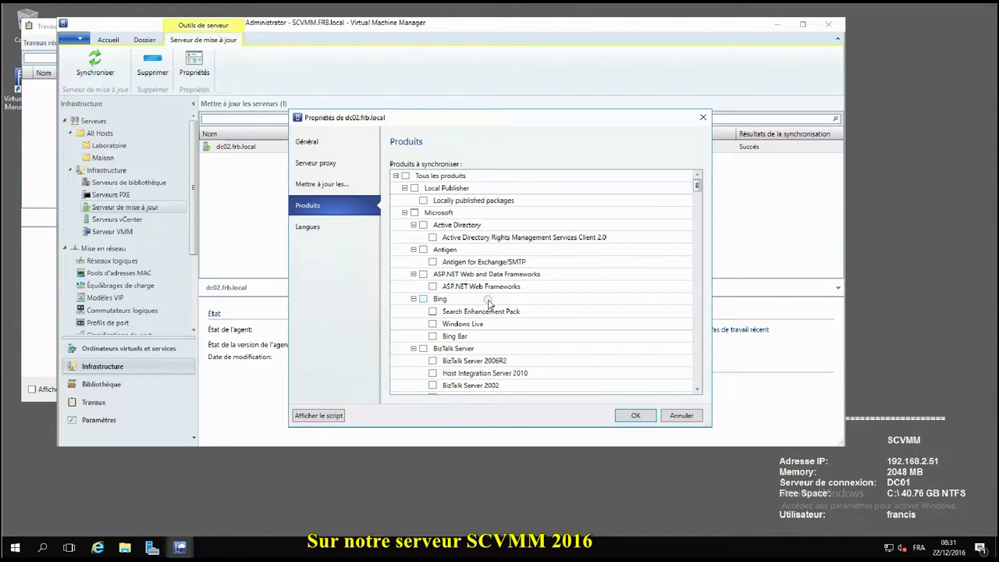
Step: Add Français to the synchronized languages, apply the update server's properties and check the resulting configuration job
click(330, 230)
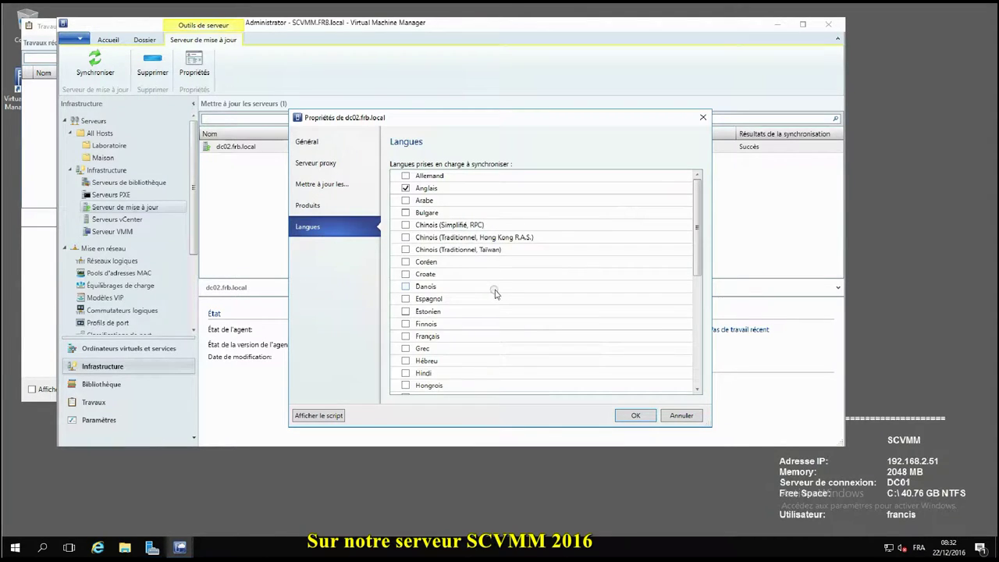
click(406, 336)
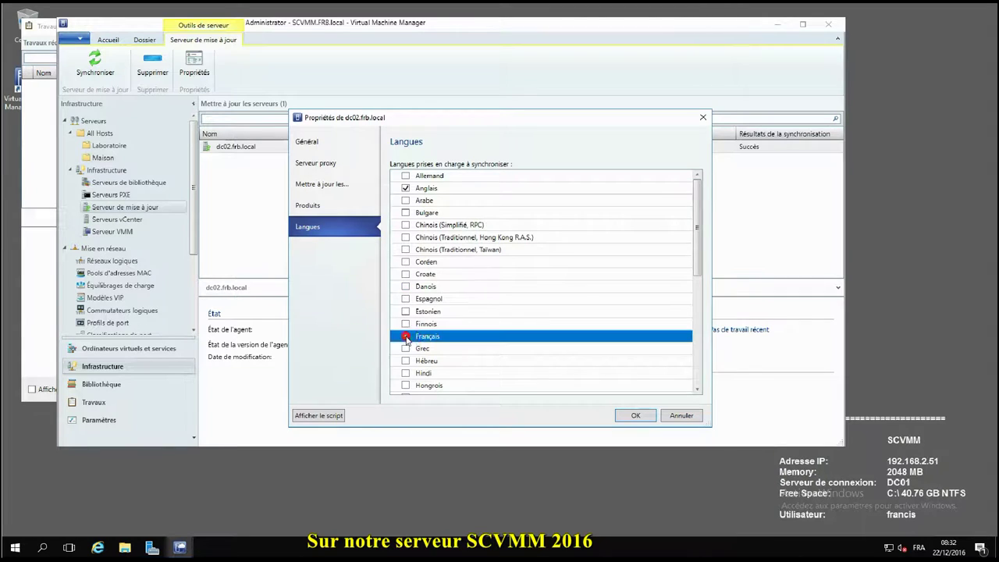
click(635, 417)
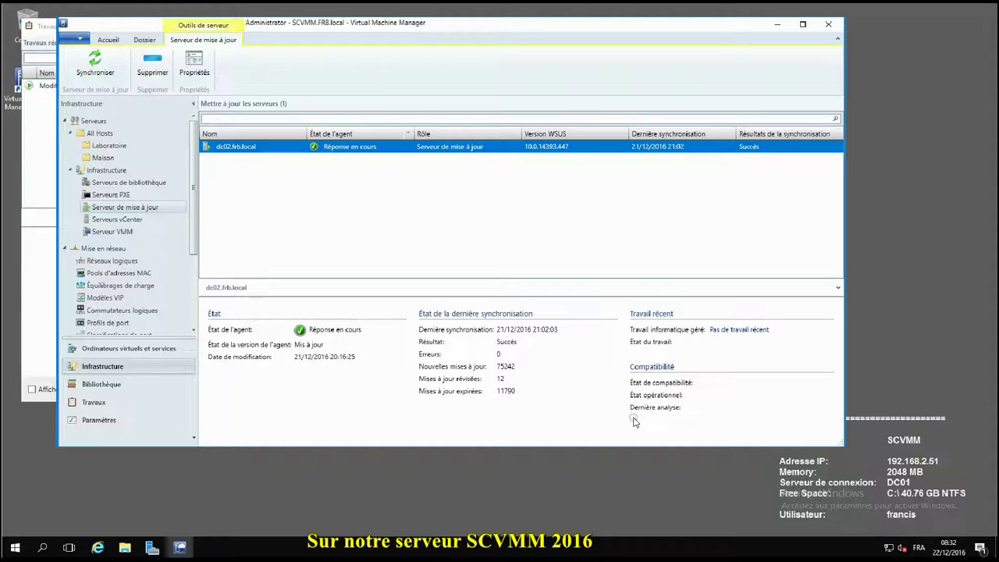
click(43, 161)
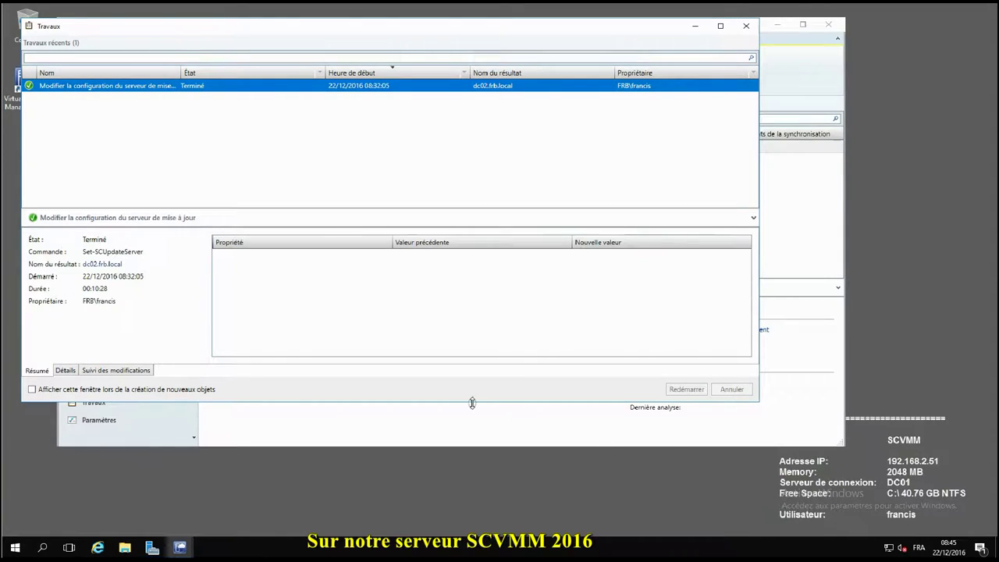
click(406, 429)
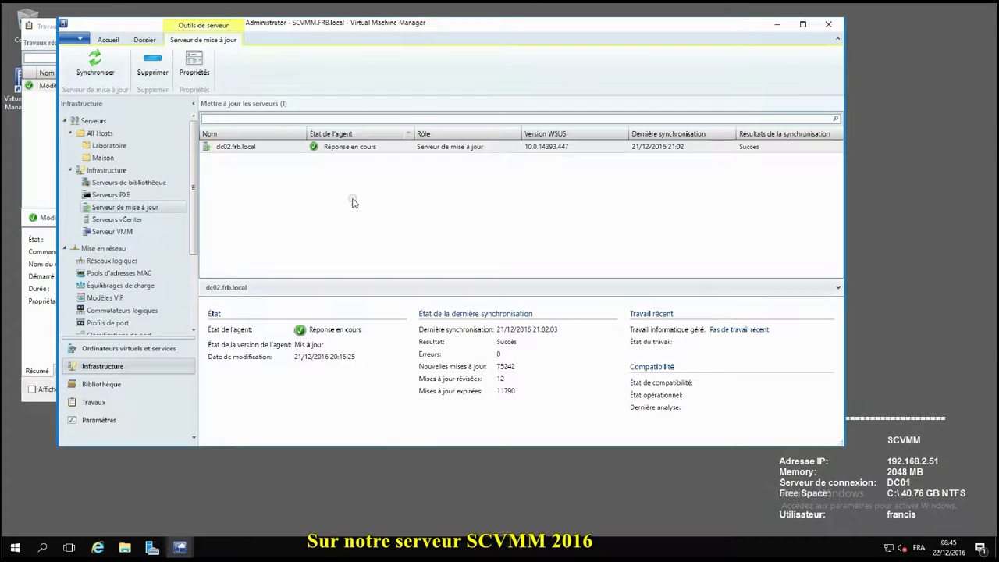
Step: Open the properties of the sample security update baseline among the library's update baselines
click(101, 385)
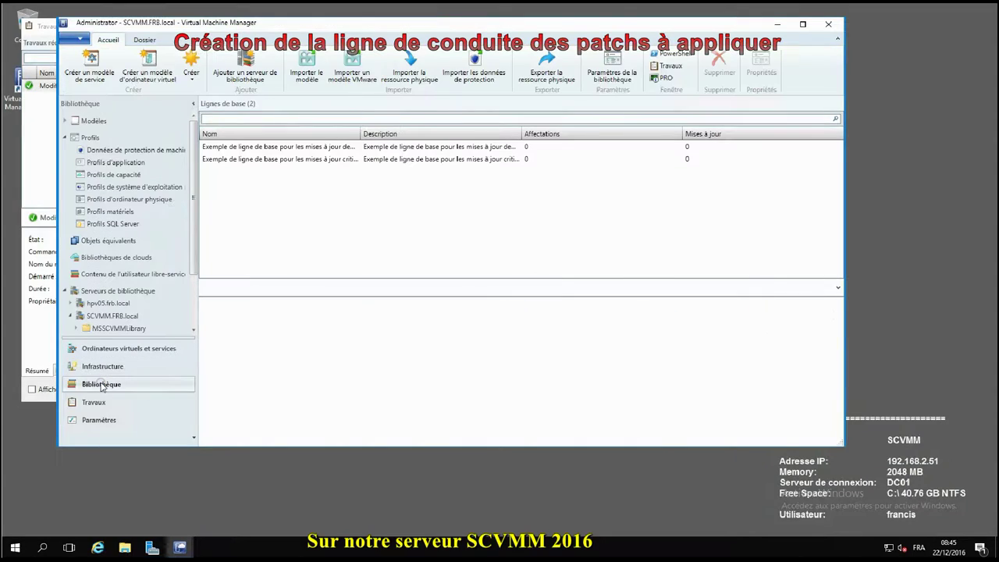
click(195, 313)
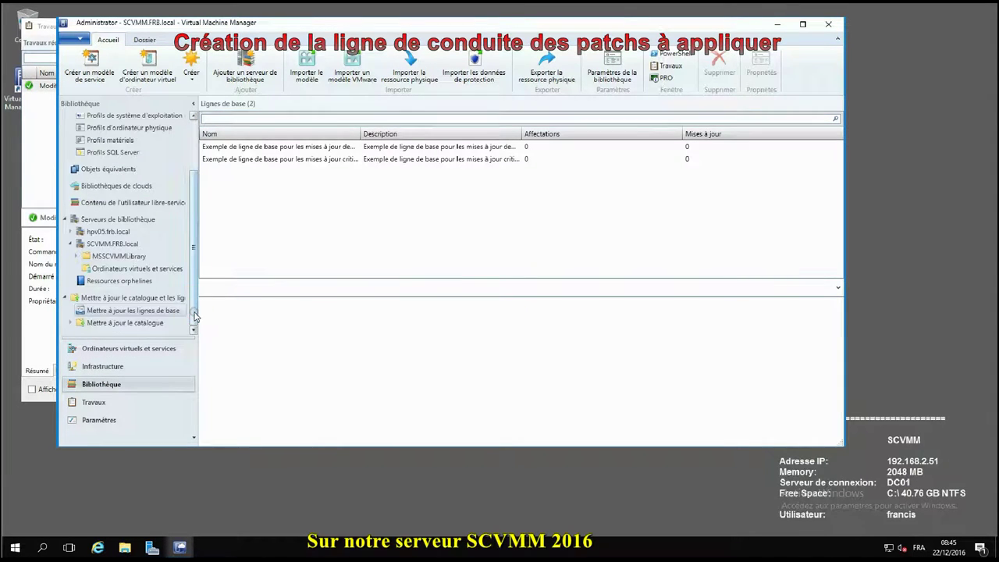
click(139, 313)
click(303, 148)
right_click(302, 149)
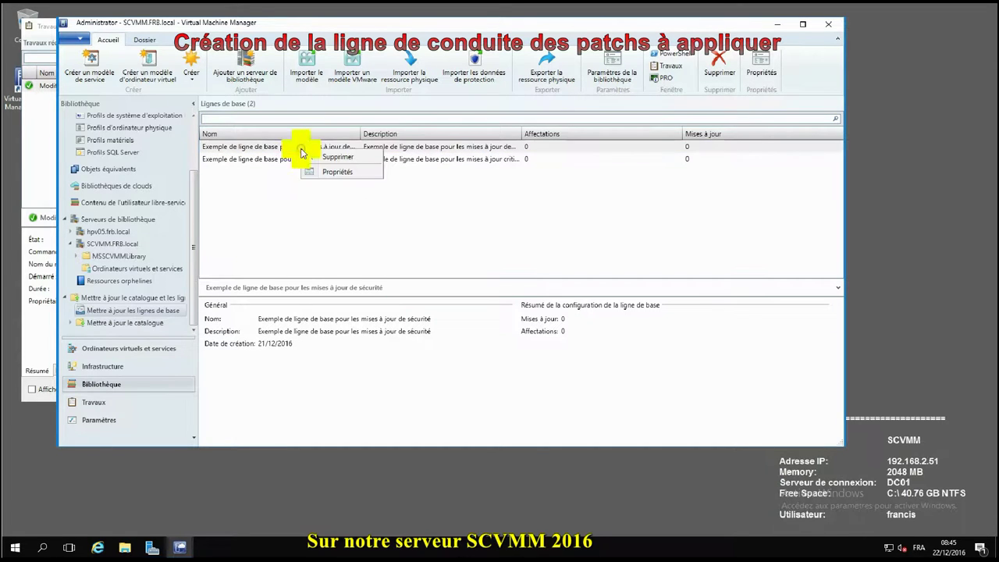
click(343, 171)
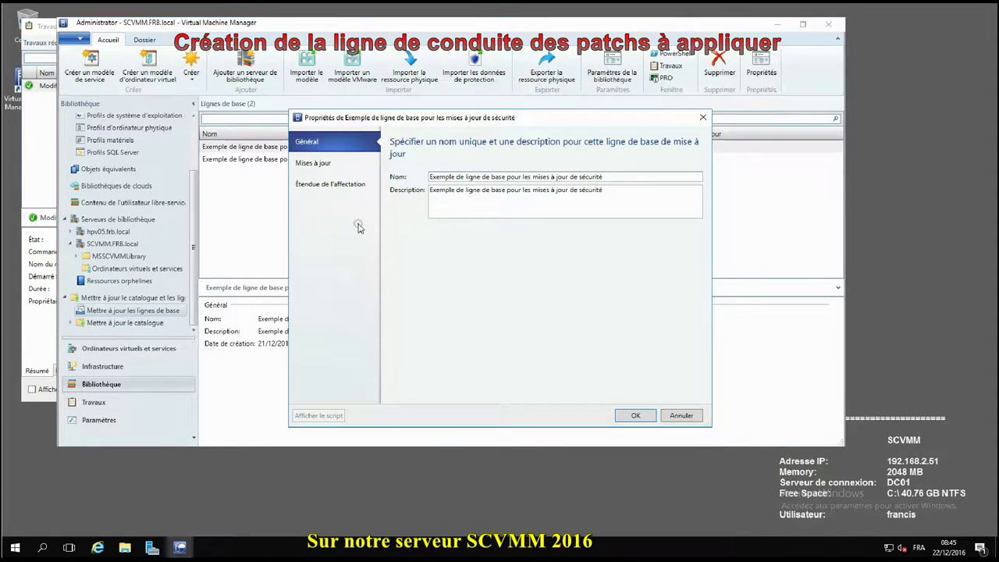
Step: Search the updates available for the baseline for "windows 2016", widening the title column and sorting by version date, newest first
click(316, 164)
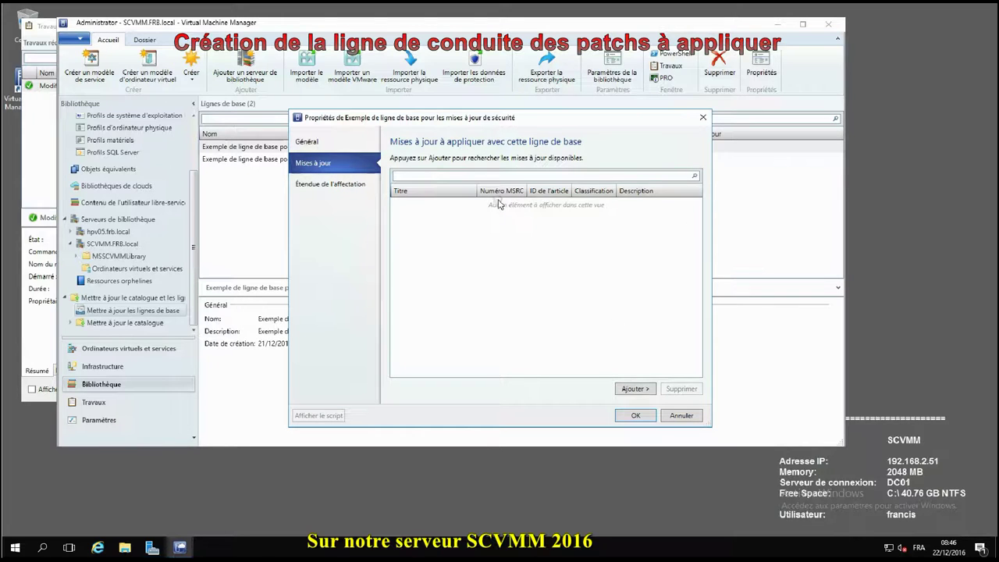
click(635, 390)
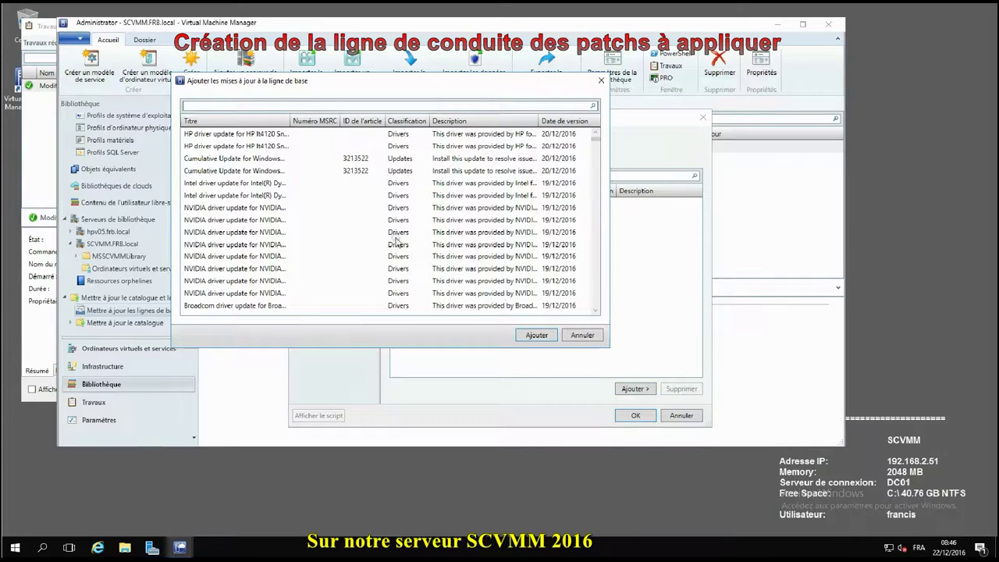
click(231, 107)
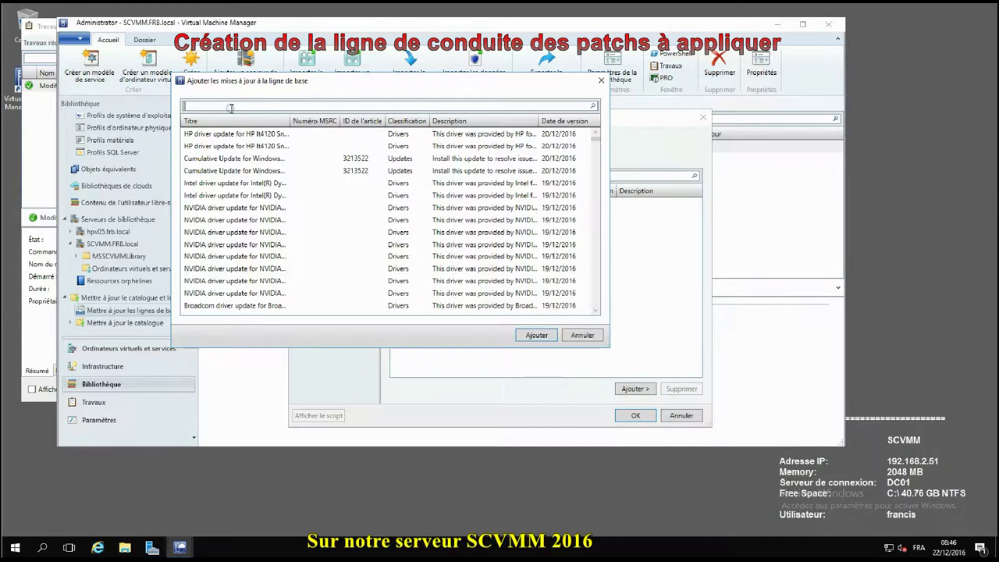
text(windows 2016)
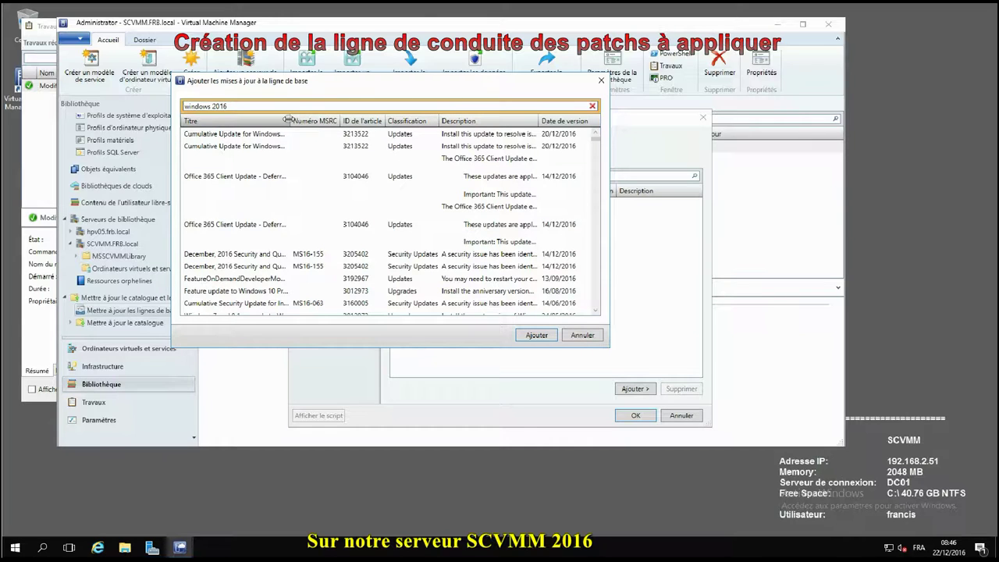
drag(290, 121, 362, 121)
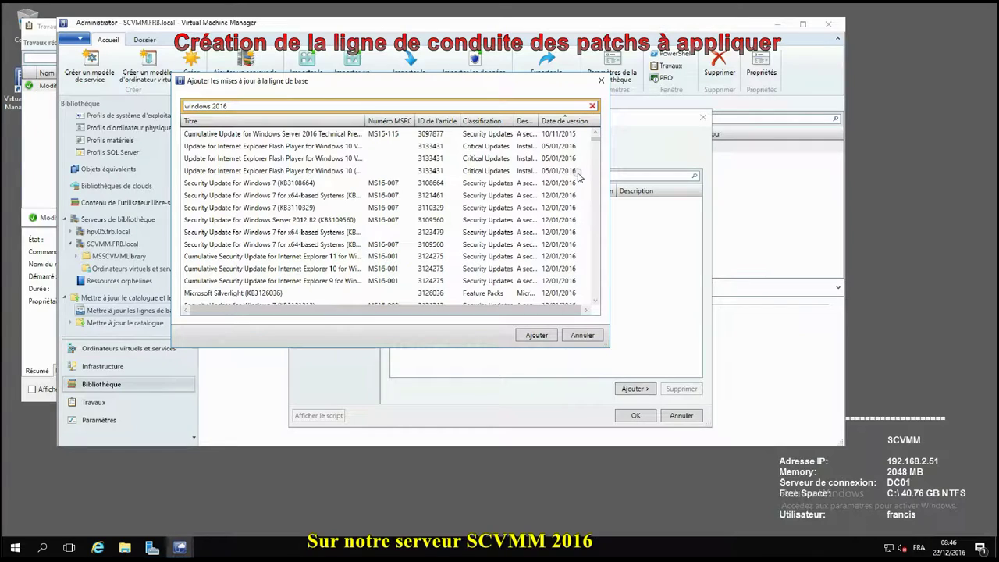
click(575, 123)
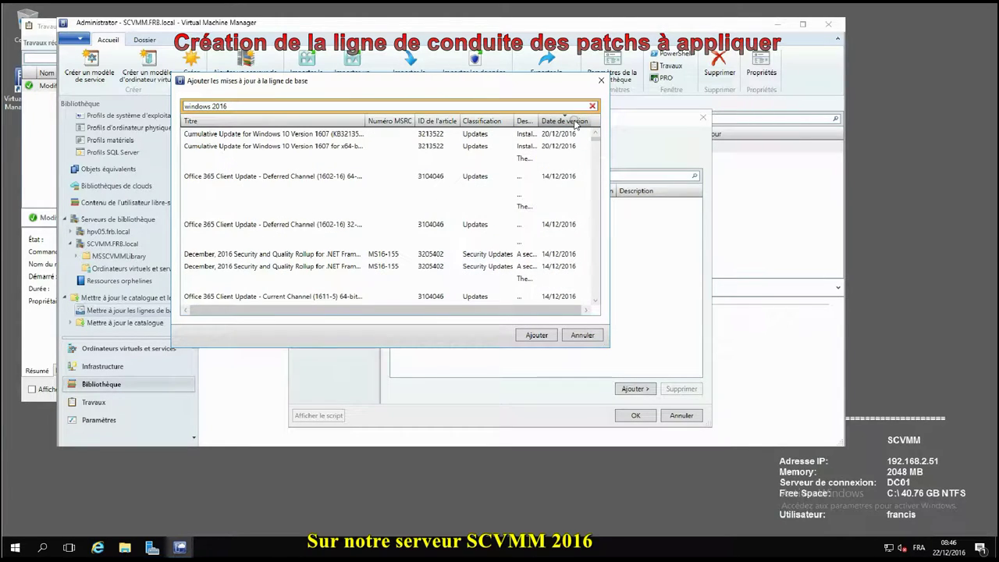
Step: Select both Windows 10 Version 1607 cumulative updates (3213522) and both December 2016 .NET Framework Security and Quality Rollups (3205402)
click(281, 135)
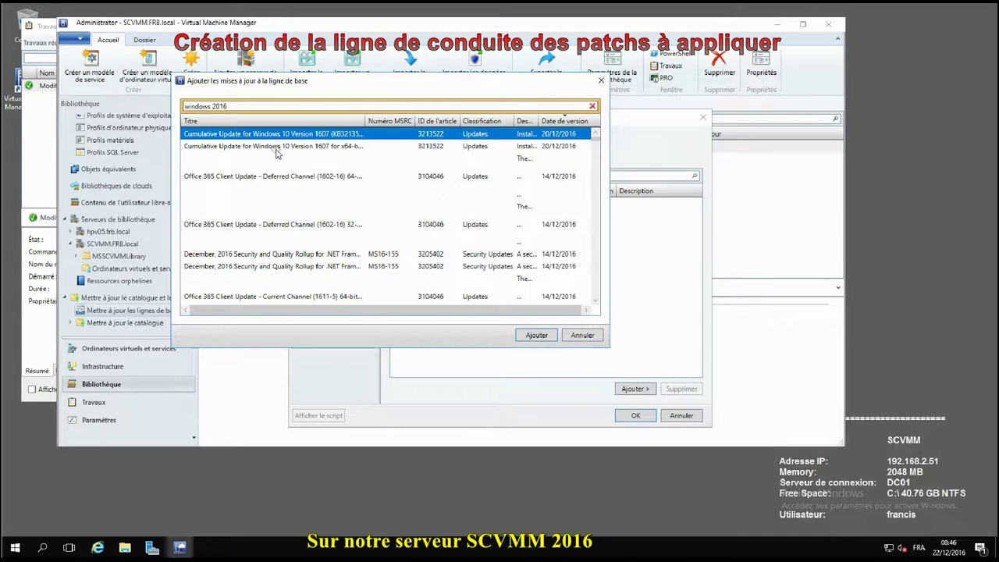
ctrl+click(271, 147)
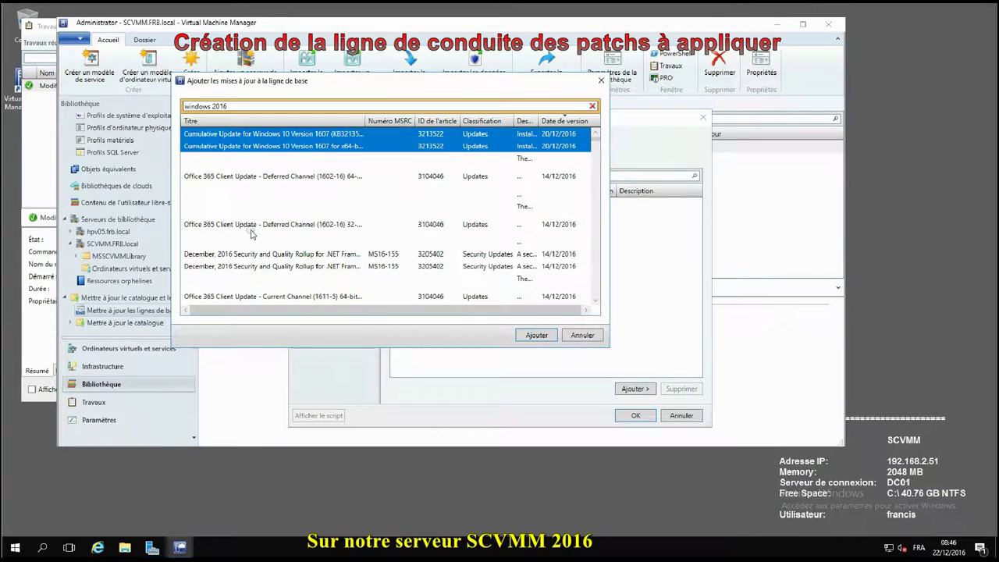
scroll(252, 234, down, 3)
click(281, 182)
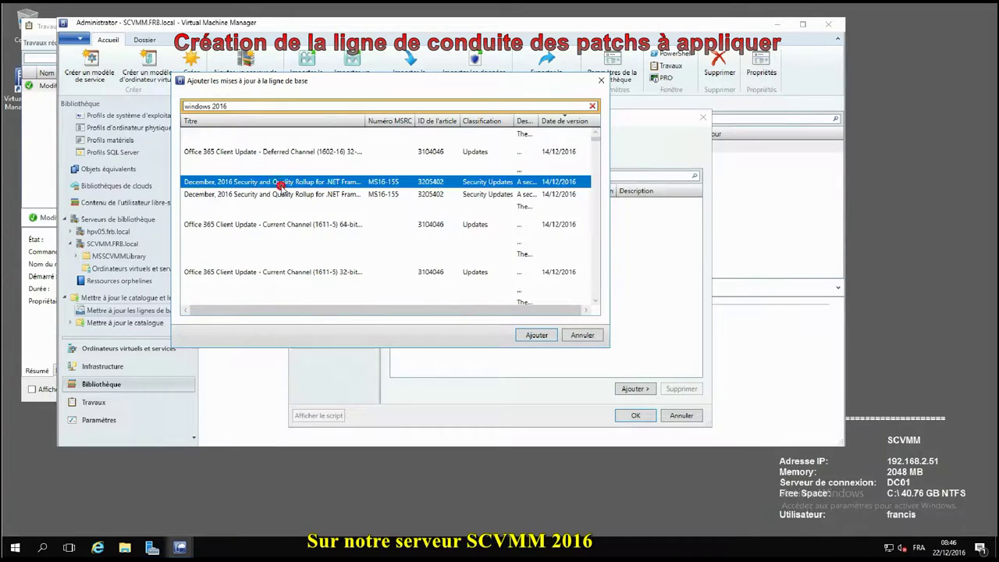
ctrl+click(283, 195)
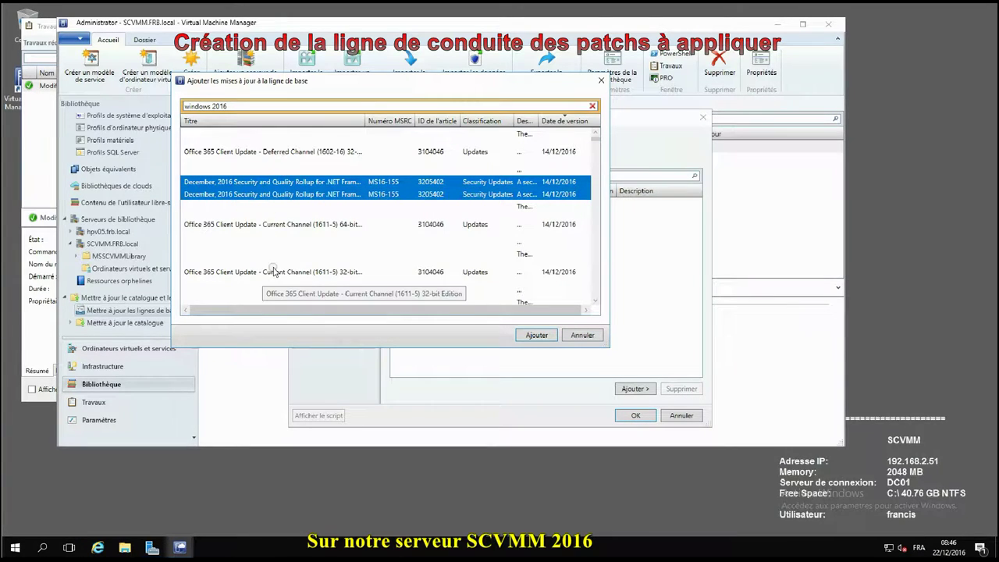
scroll(273, 270, down, 3)
scroll(273, 270, down, 5)
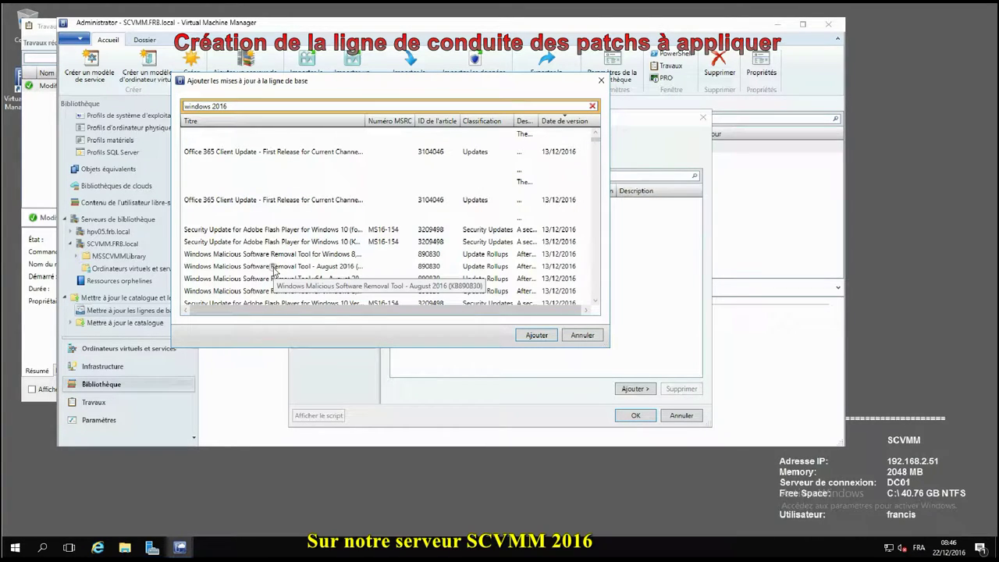
scroll(273, 270, down, 3)
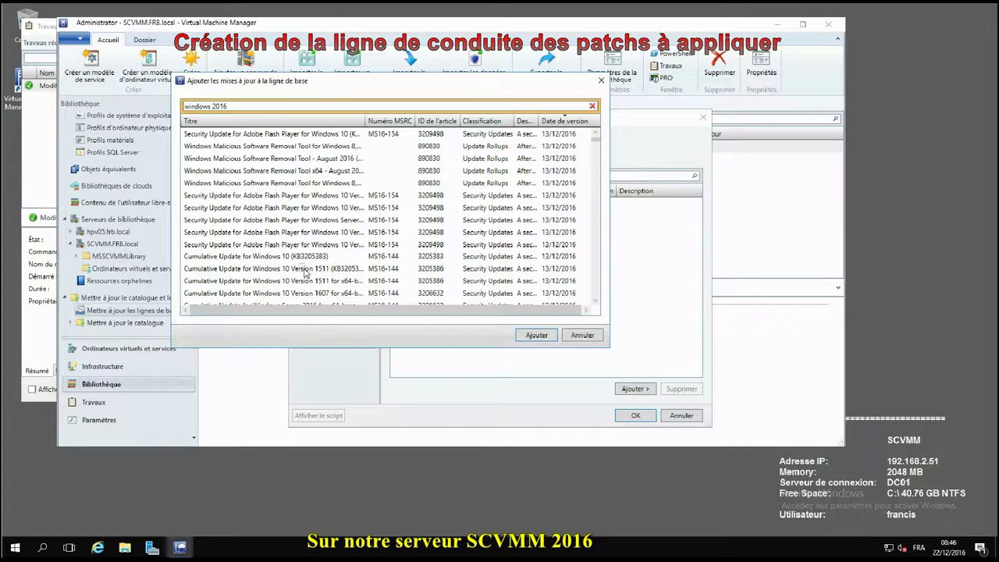
click(594, 302)
click(595, 303)
click(594, 303)
click(594, 303)
click(595, 303)
click(594, 302)
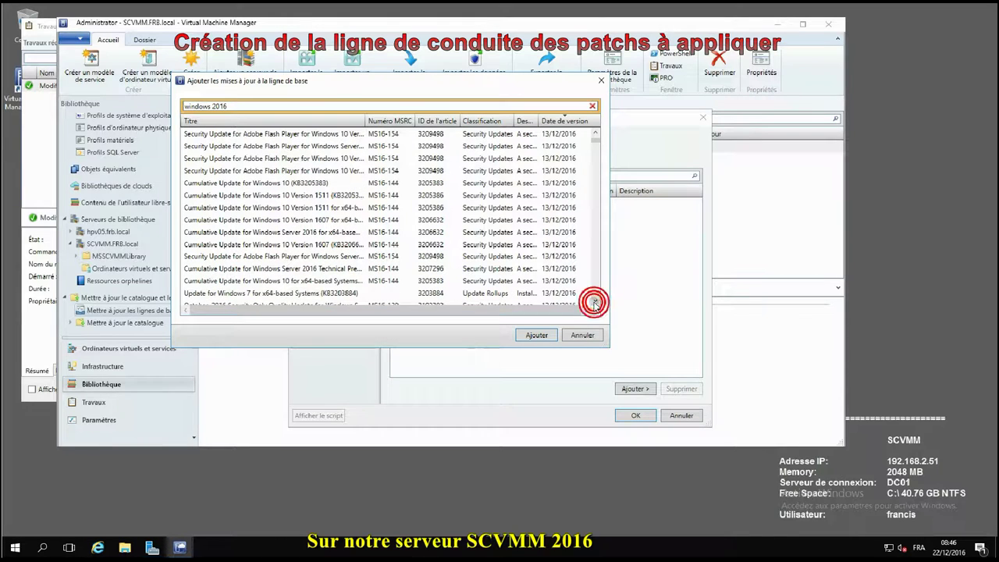
click(595, 303)
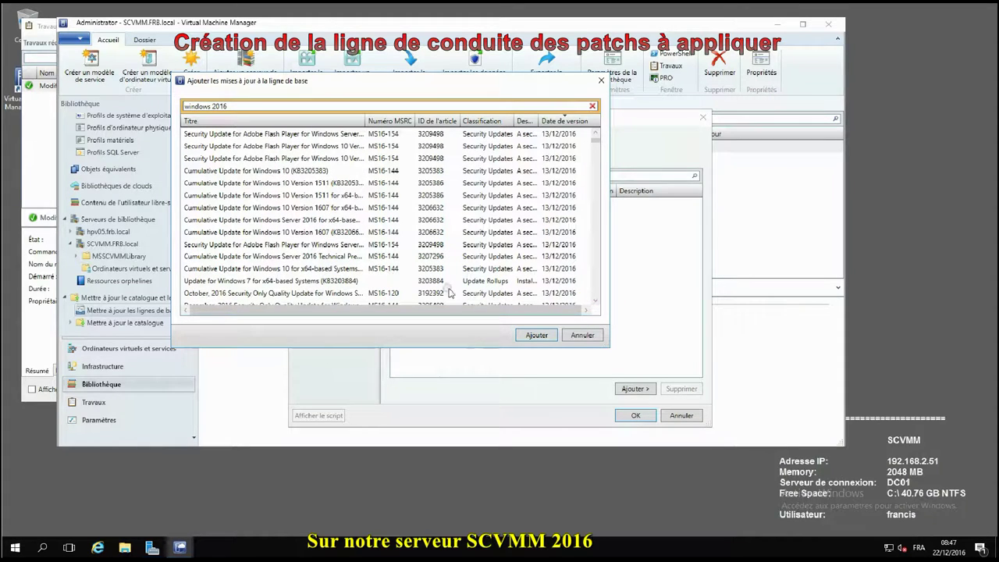
click(595, 302)
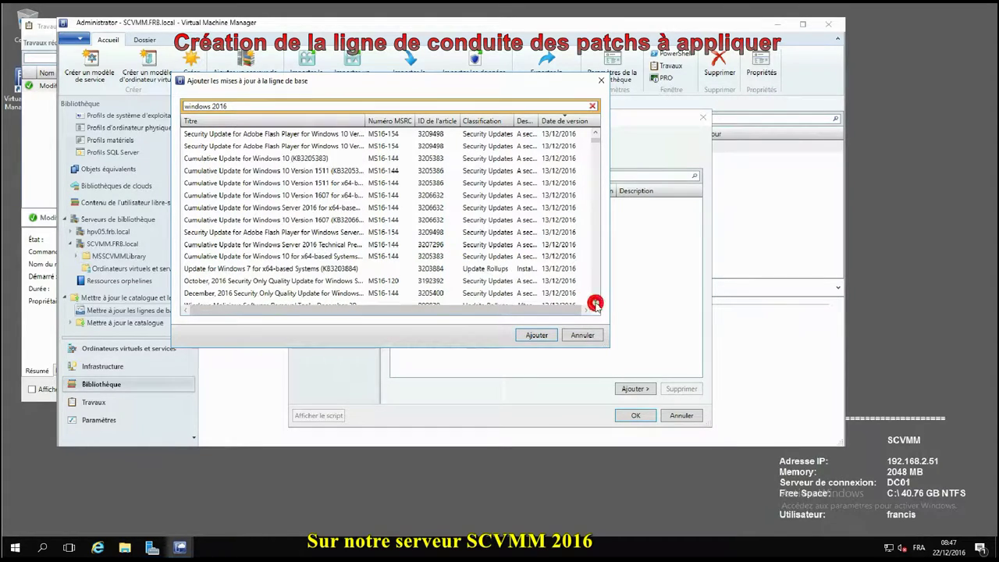
click(596, 302)
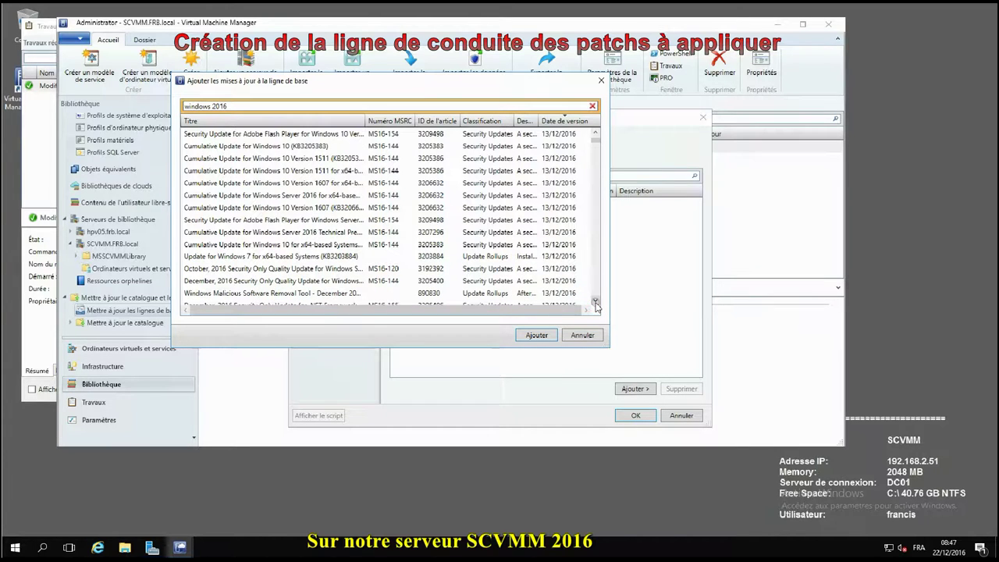
click(595, 302)
click(595, 302)
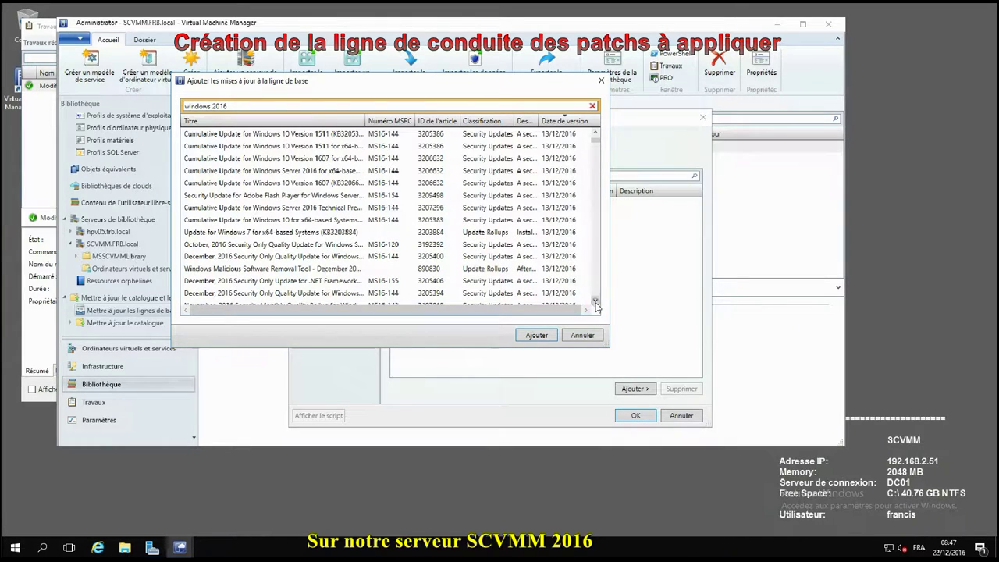
click(595, 302)
click(332, 233)
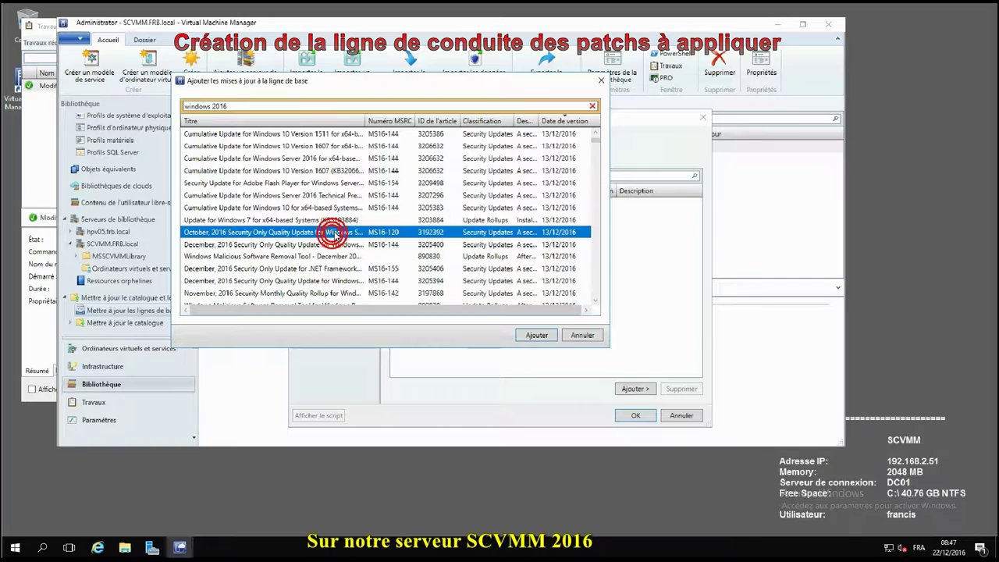
ctrl+click(259, 245)
click(536, 335)
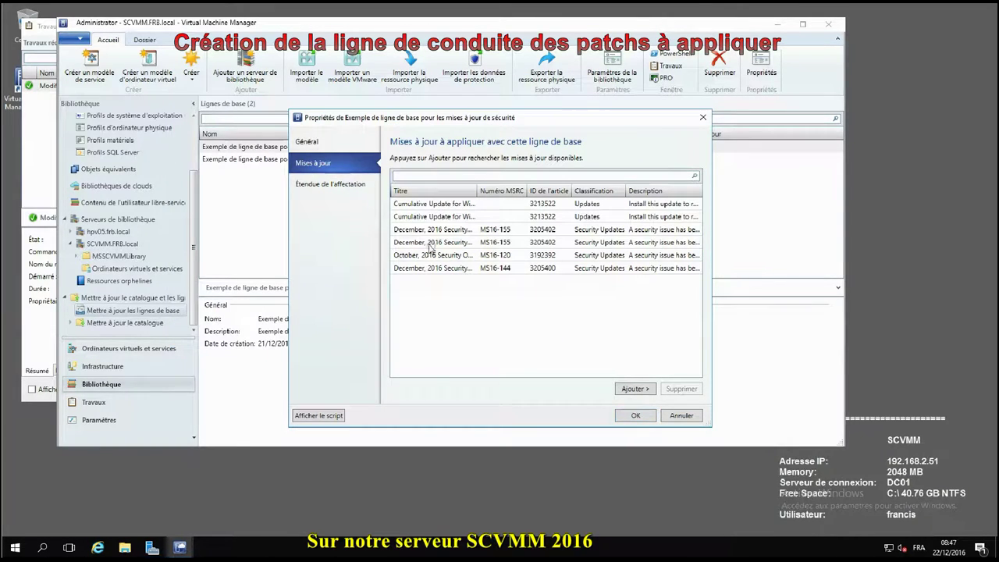
Step: Include the Laboratoire host group in the baseline's assignment scope
click(357, 185)
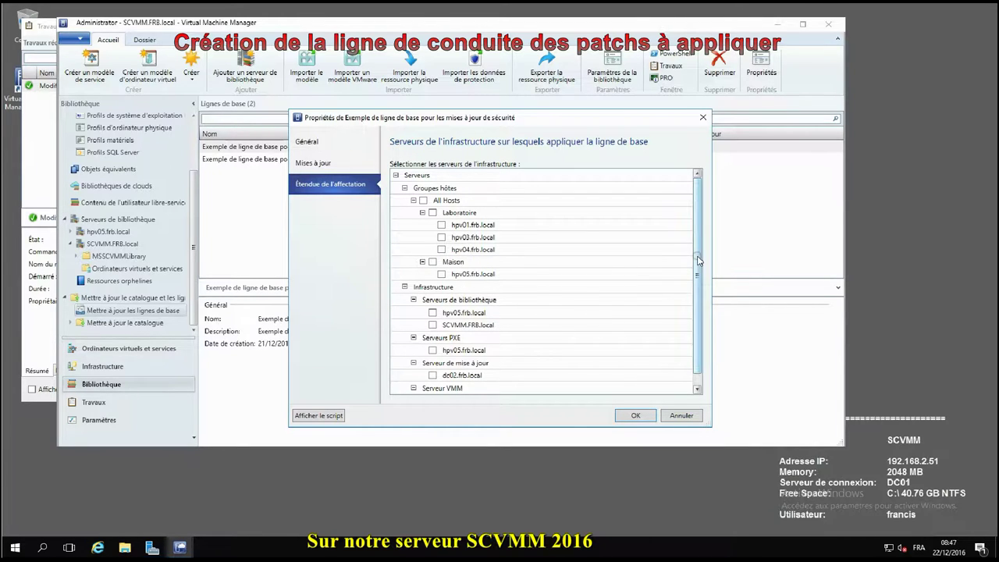
drag(698, 264, 698, 275)
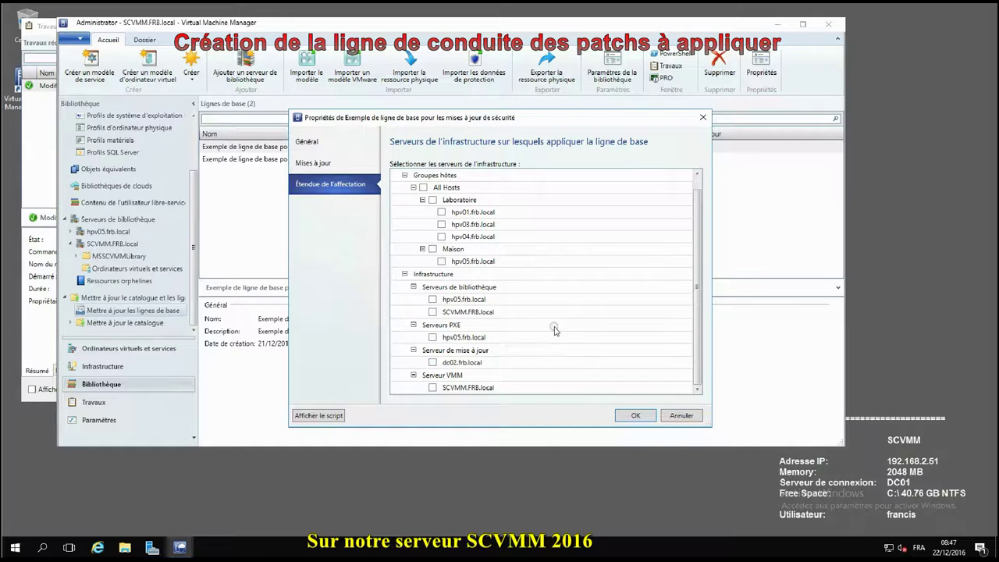
click(433, 200)
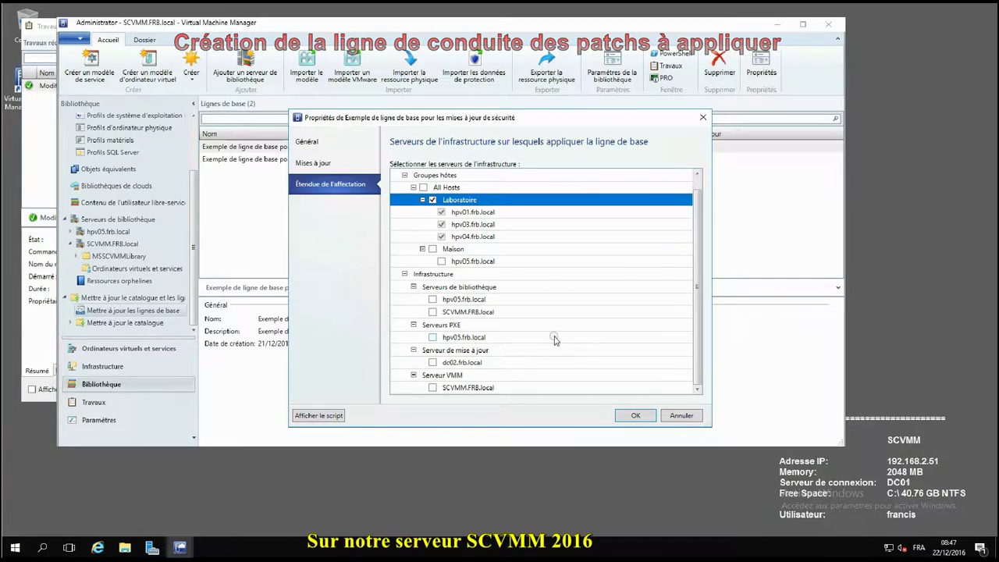
Step: Save the baseline's assignment and display the compliance view of the Laboratoire host group's servers
click(640, 418)
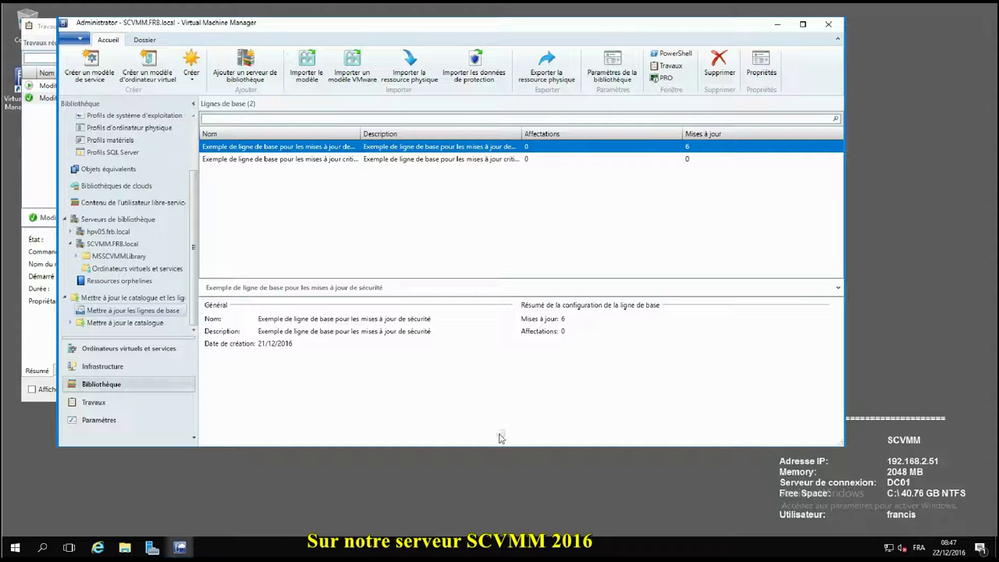
click(109, 366)
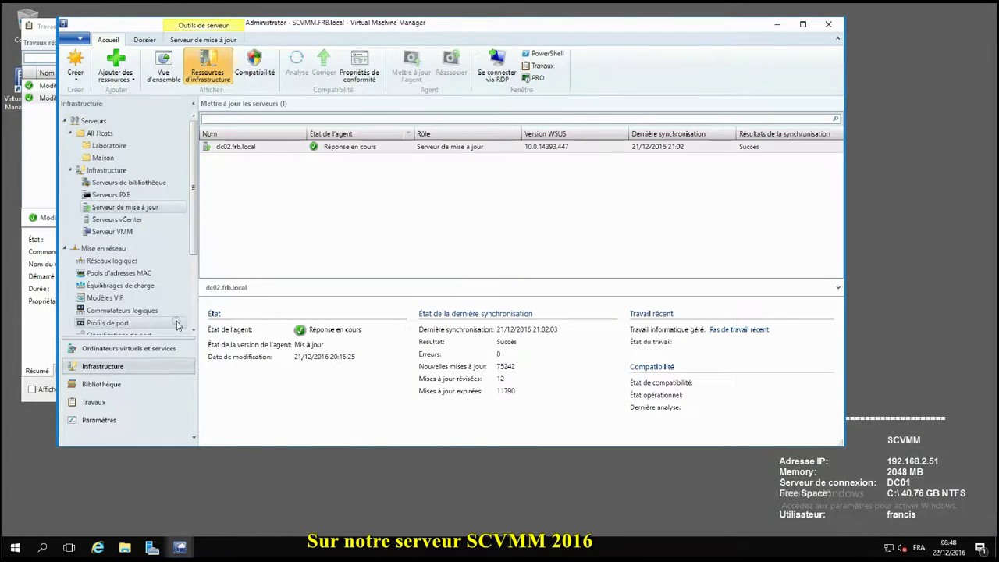
click(99, 132)
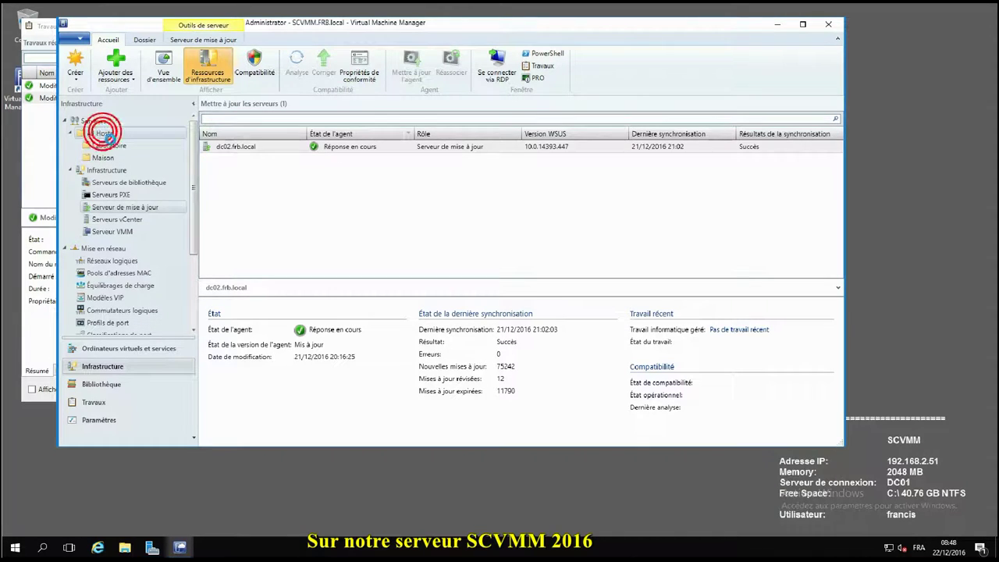
click(110, 145)
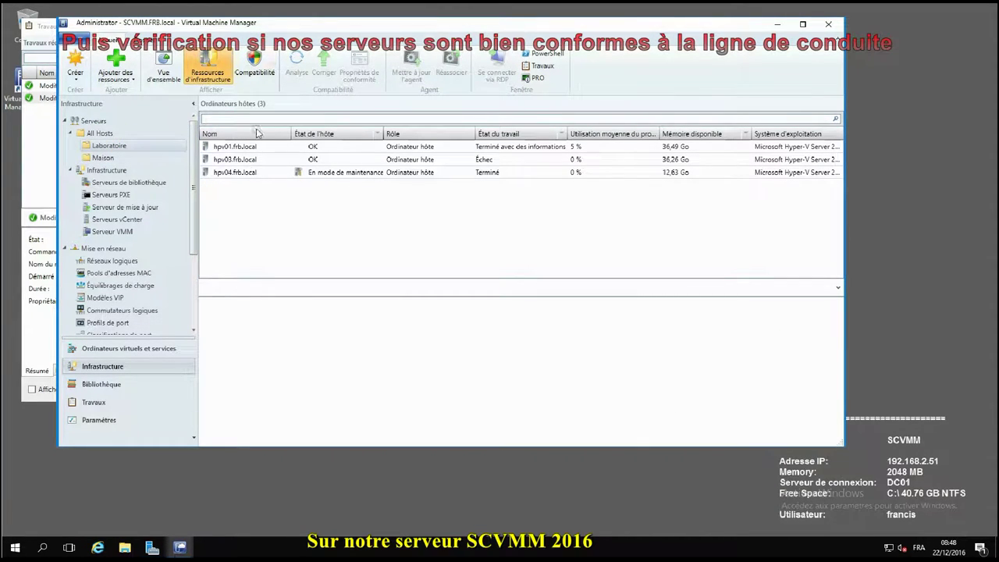
click(253, 73)
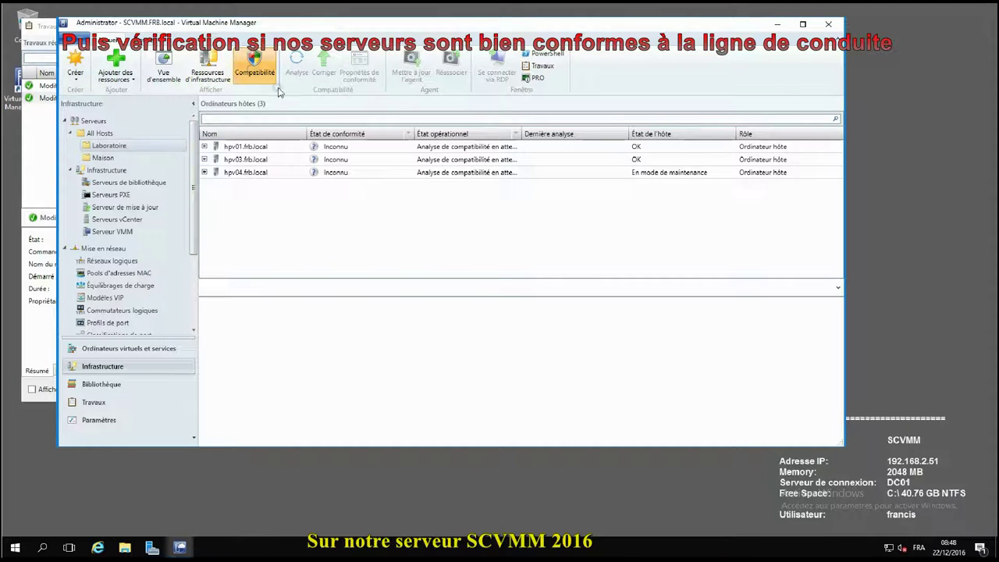
Step: Run a compliance scan on hosts hpv01, hpv03 and hpv04 together, and widen the operational state column
click(246, 148)
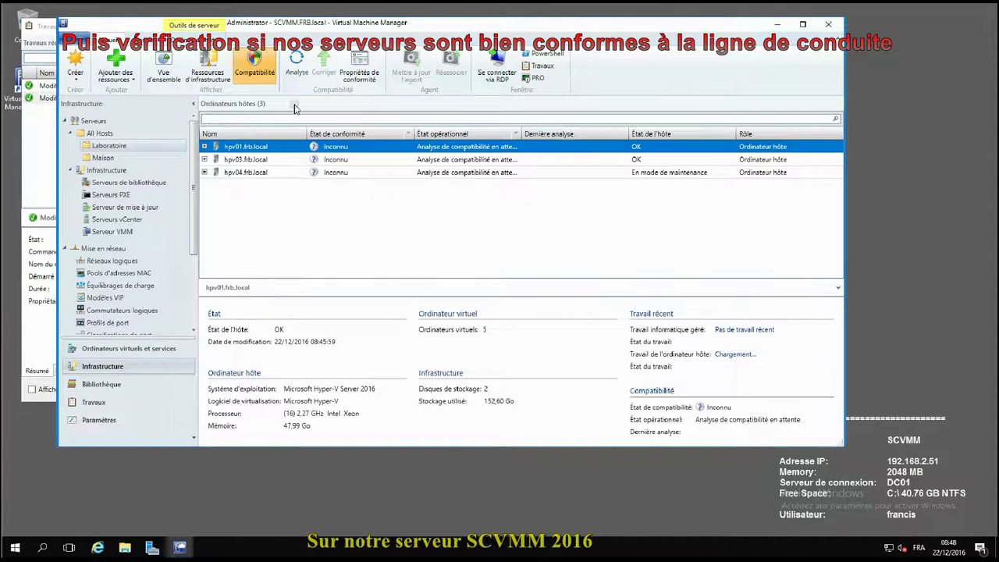
ctrl+click(246, 159)
ctrl+click(247, 172)
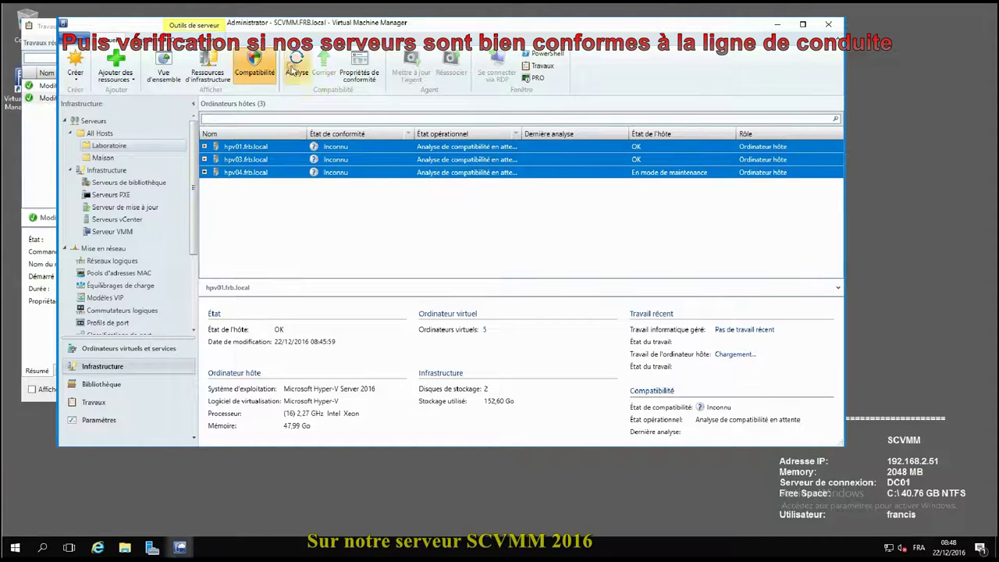
click(296, 66)
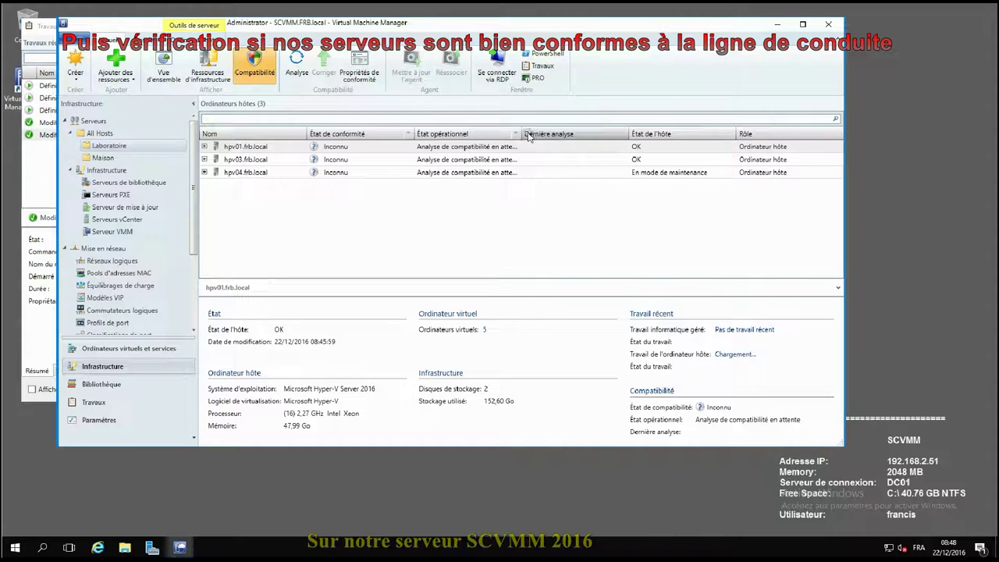
drag(521, 133, 565, 128)
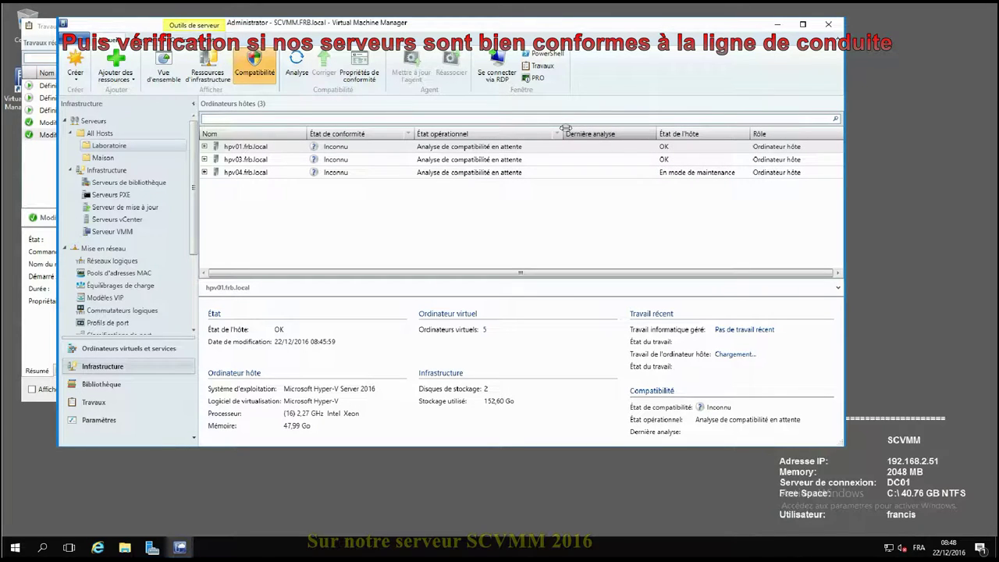
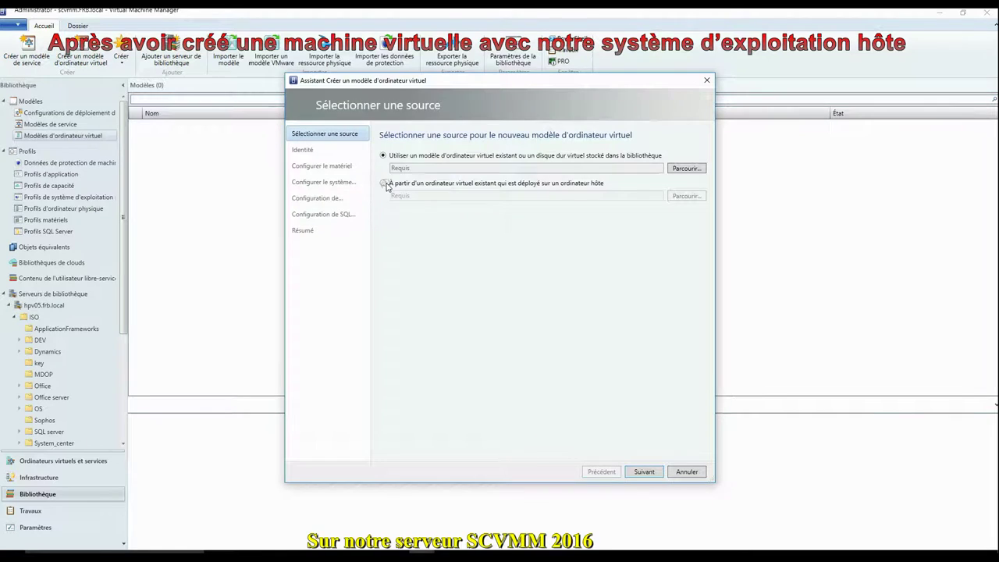
Step: Use the deployed virtual machine Template as the source of the new VM template, accepting that the source is destroyed
click(680, 198)
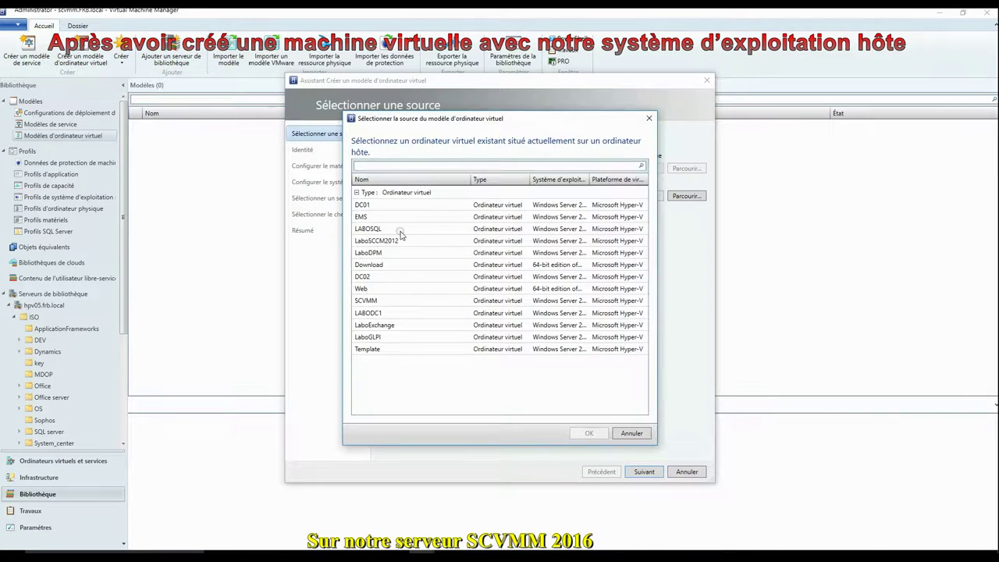
double_click(371, 352)
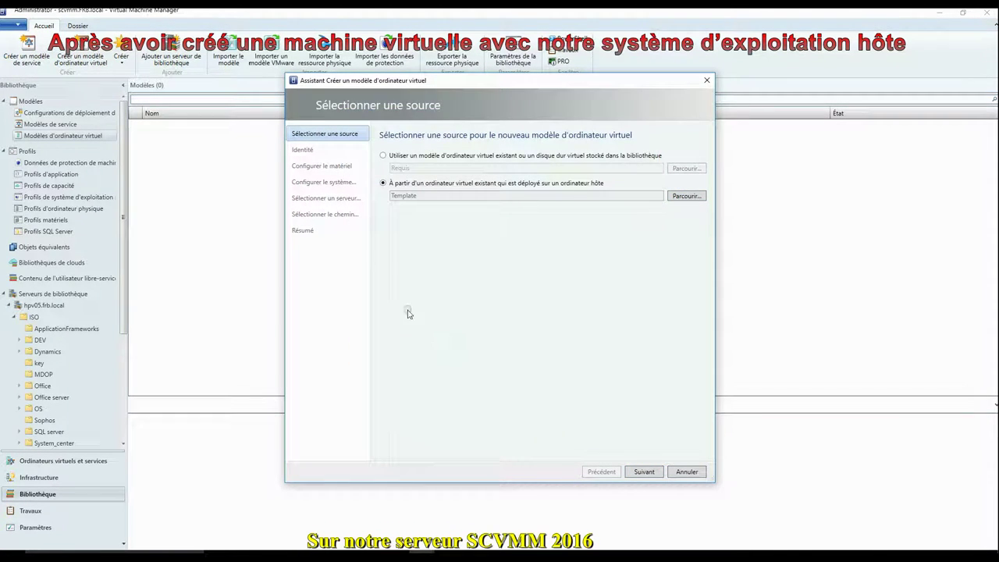
click(636, 474)
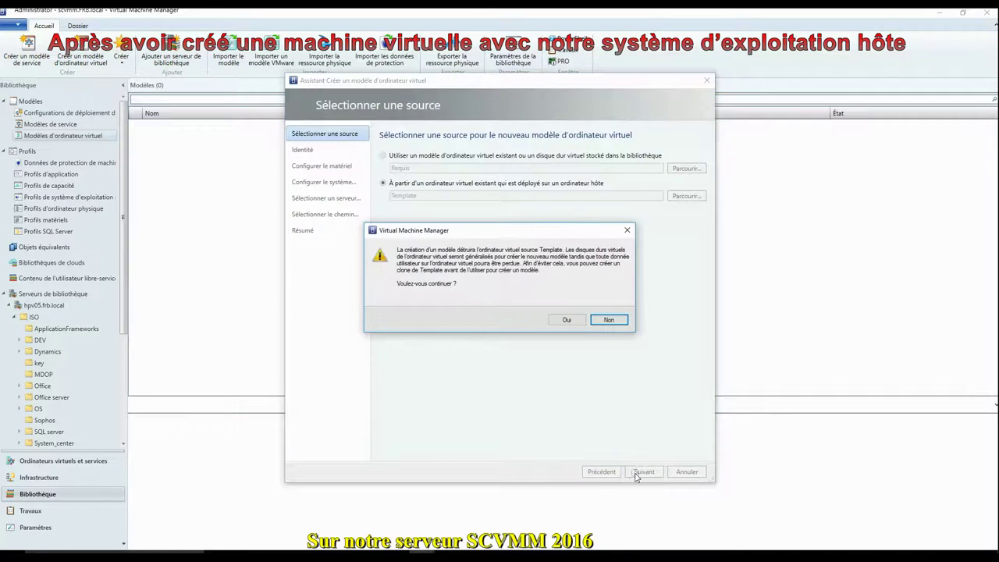
click(565, 320)
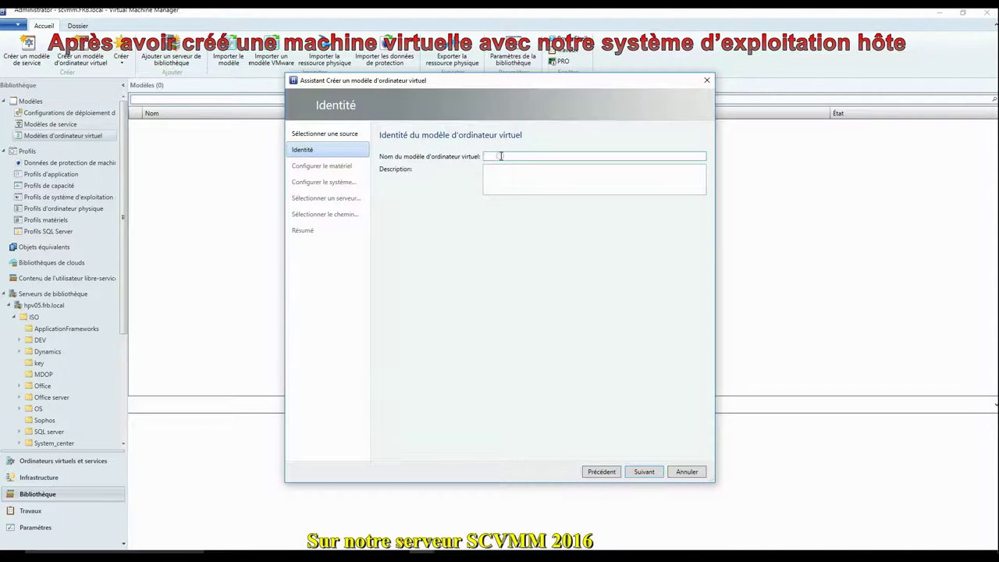
Step: Name the template "Windows server 2016", describe it as "Modele d'un serveur pour laboratoire - FR-US", and accept the existing hardware configuration
text(Windows server 2016)
click(503, 175)
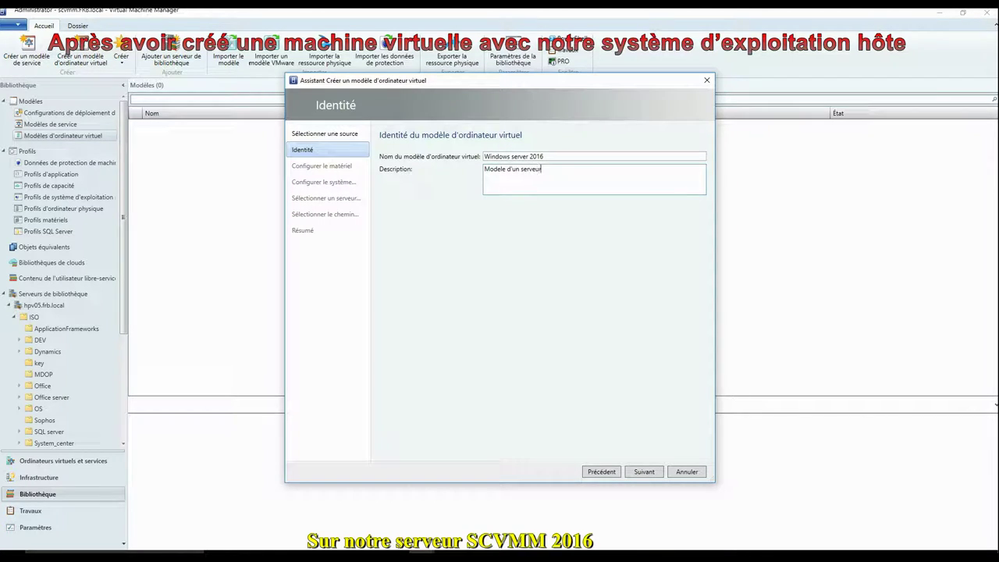
text(pour laboratoire - FR-US)
click(644, 471)
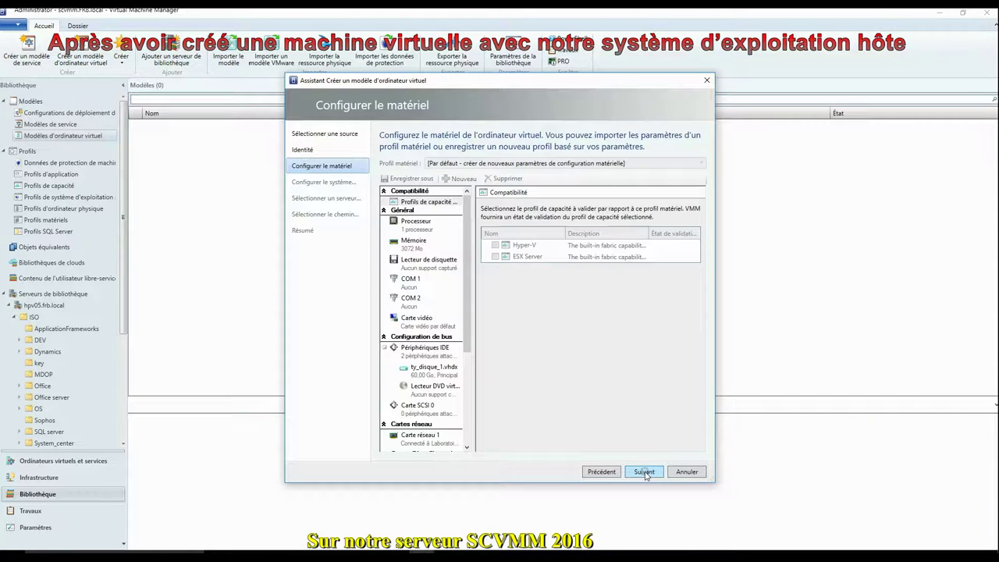
click(644, 472)
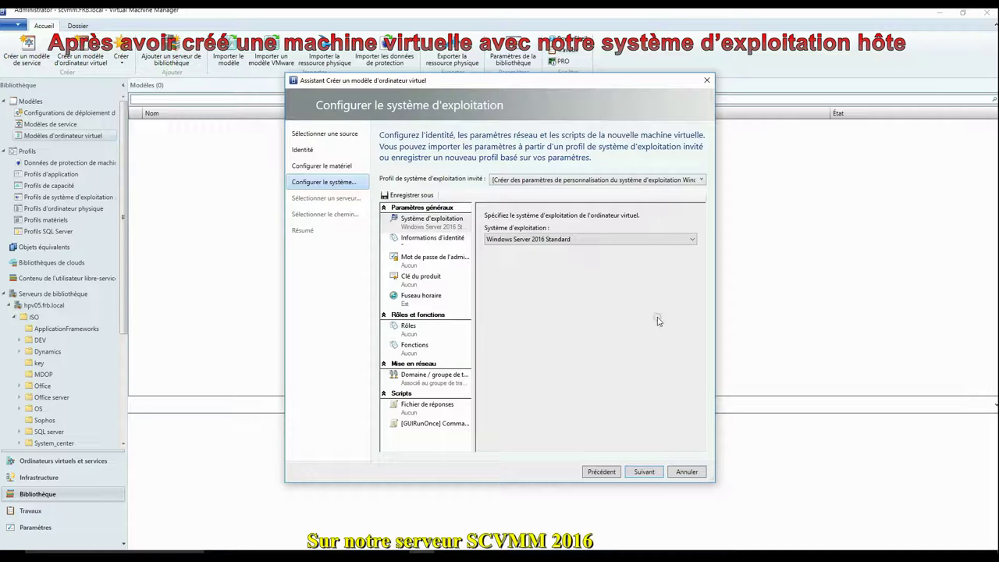
Step: Assign the existing Run As account Compte de Laboratoire as the template's local administrator credentials
click(421, 240)
click(419, 264)
click(490, 296)
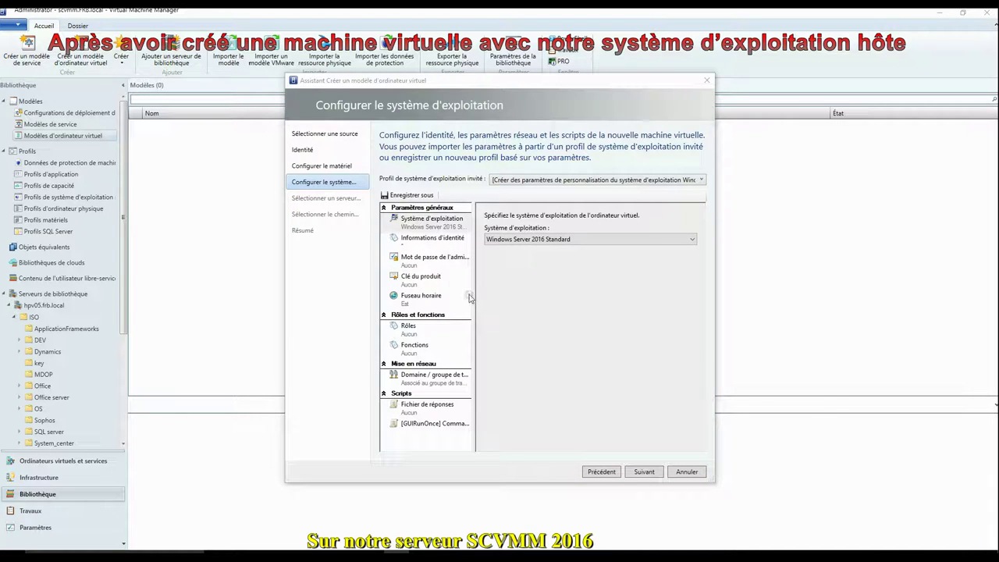
click(419, 265)
click(511, 297)
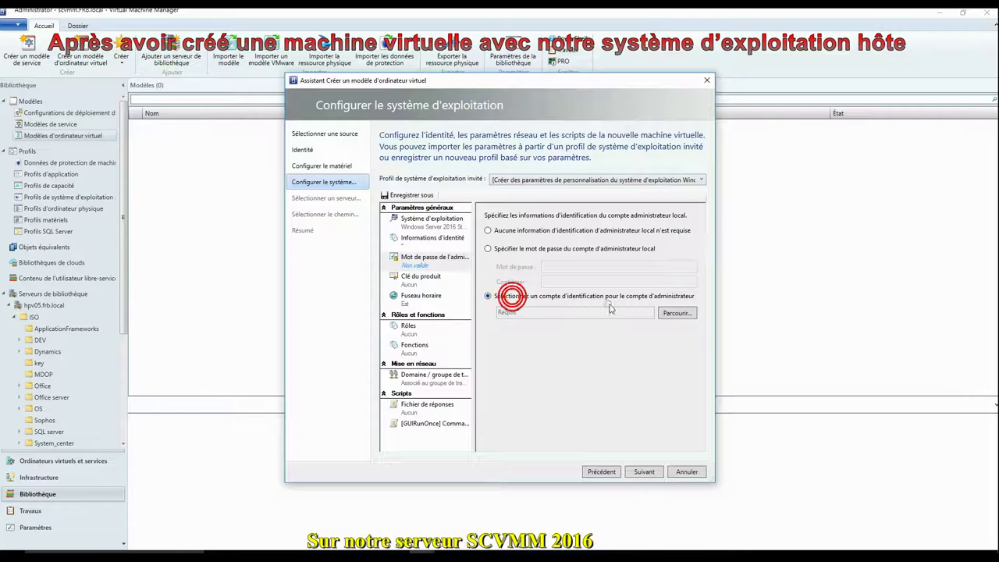
click(675, 312)
click(446, 344)
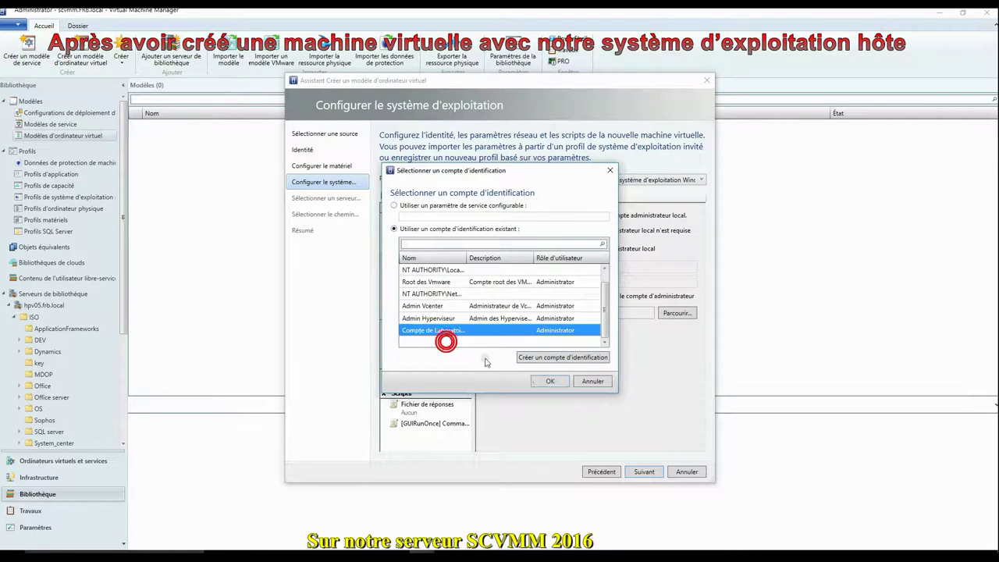
click(550, 381)
Step: Paste the Windows product key into the template's product key setting
click(413, 283)
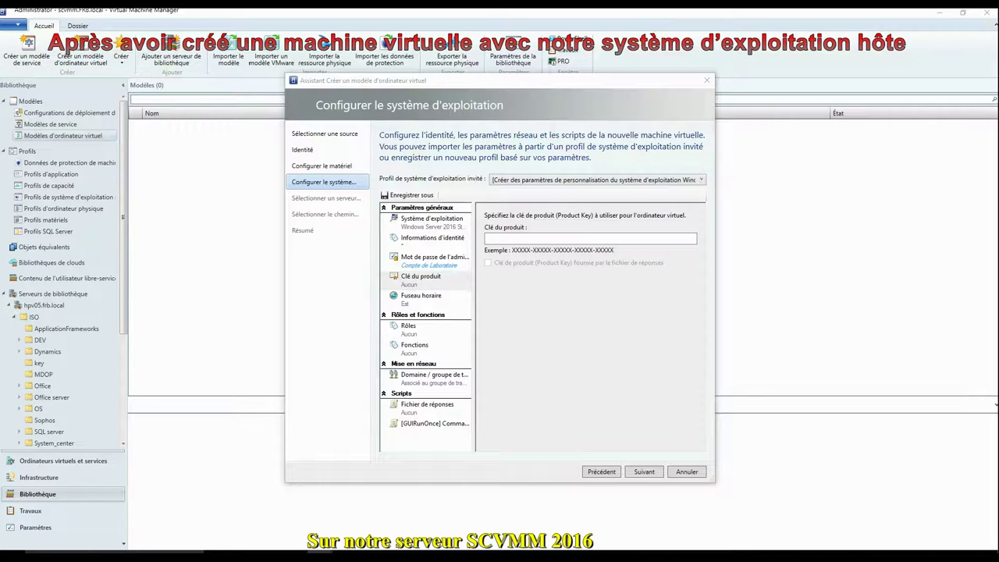
click(615, 237)
key(ctrl+v)
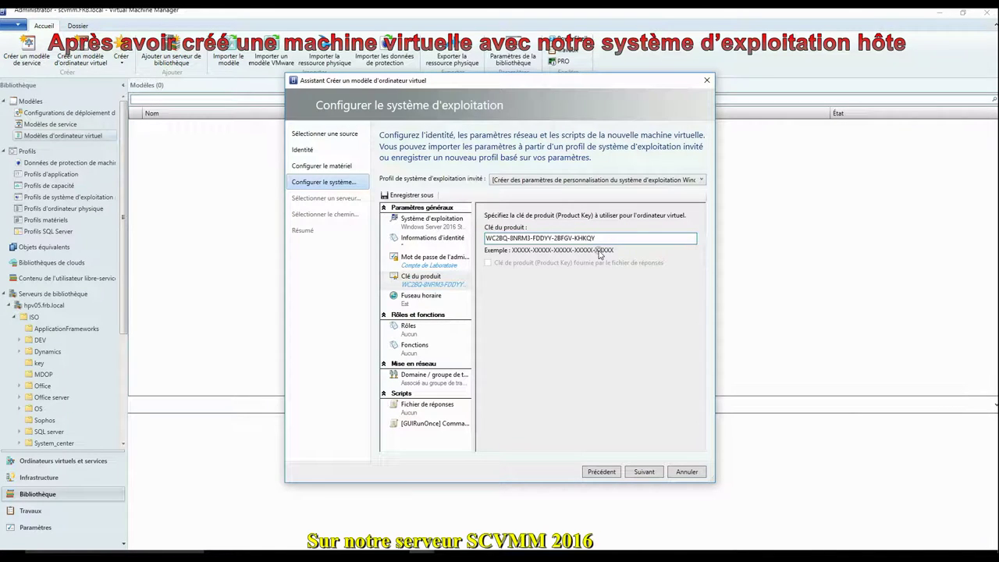
Step: Make the template join the domain frbmg.lan using the existing Run As account Compte de Laboratoire
click(421, 376)
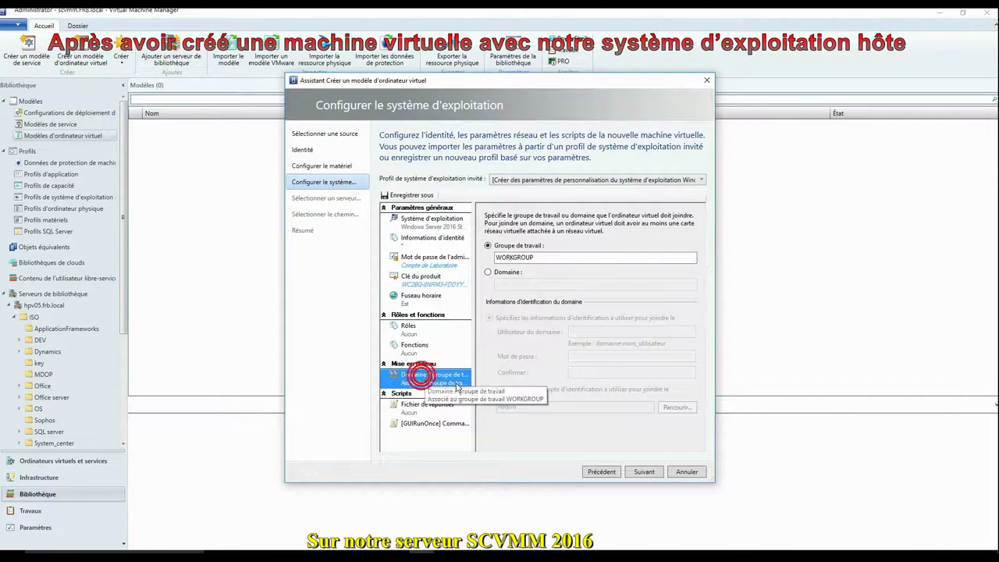
click(506, 274)
click(511, 284)
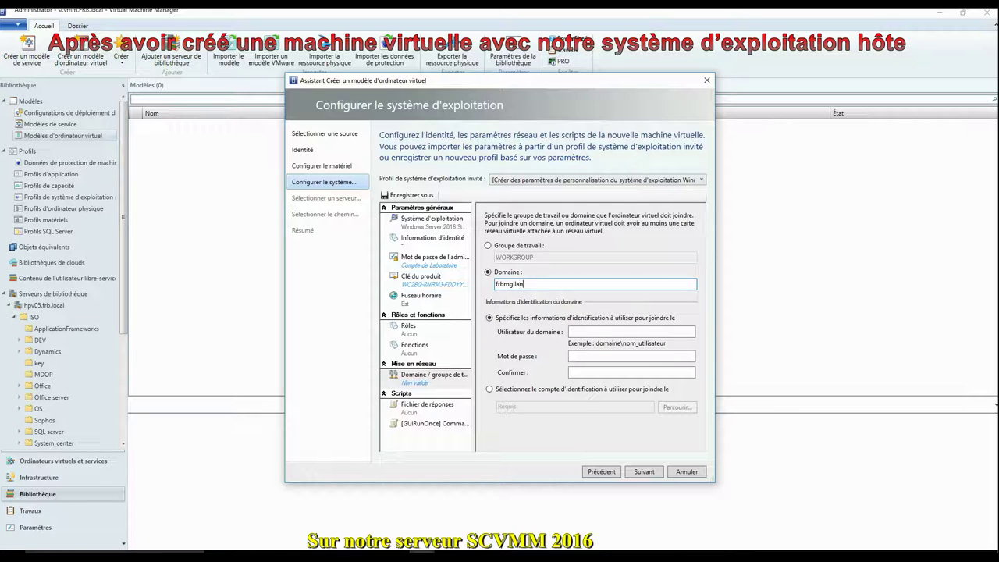
click(489, 389)
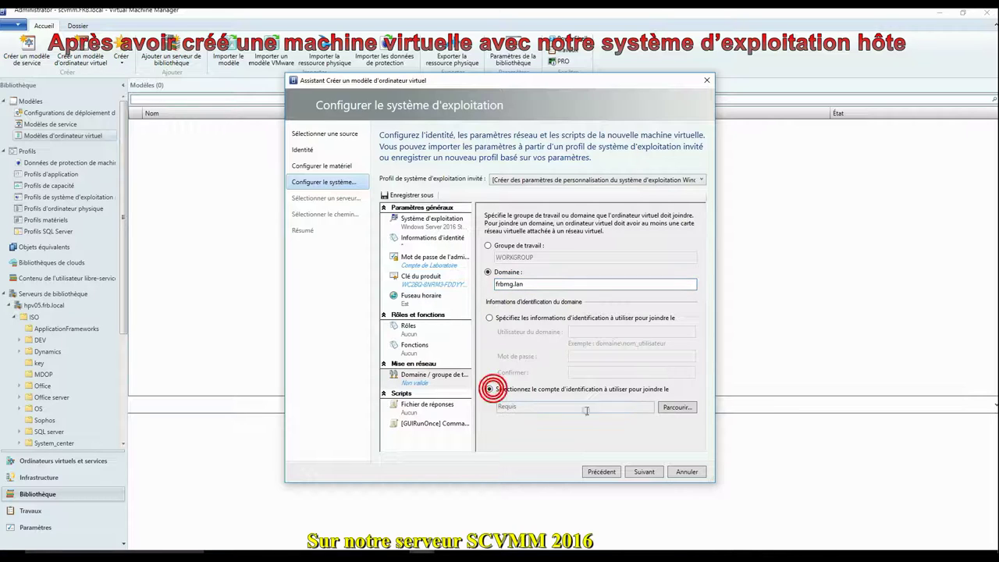
click(676, 406)
scroll(441, 337, down, 1)
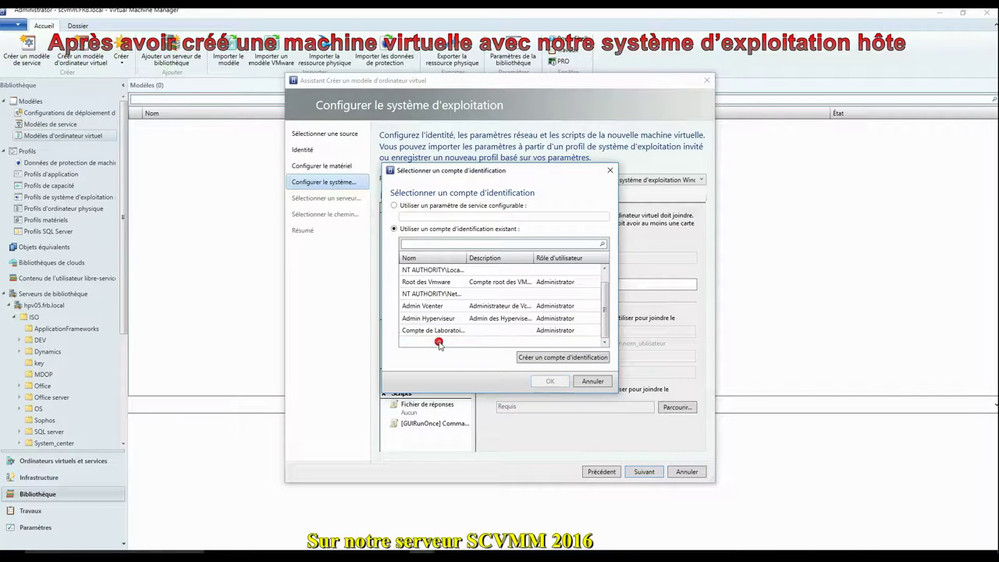
click(437, 330)
click(549, 382)
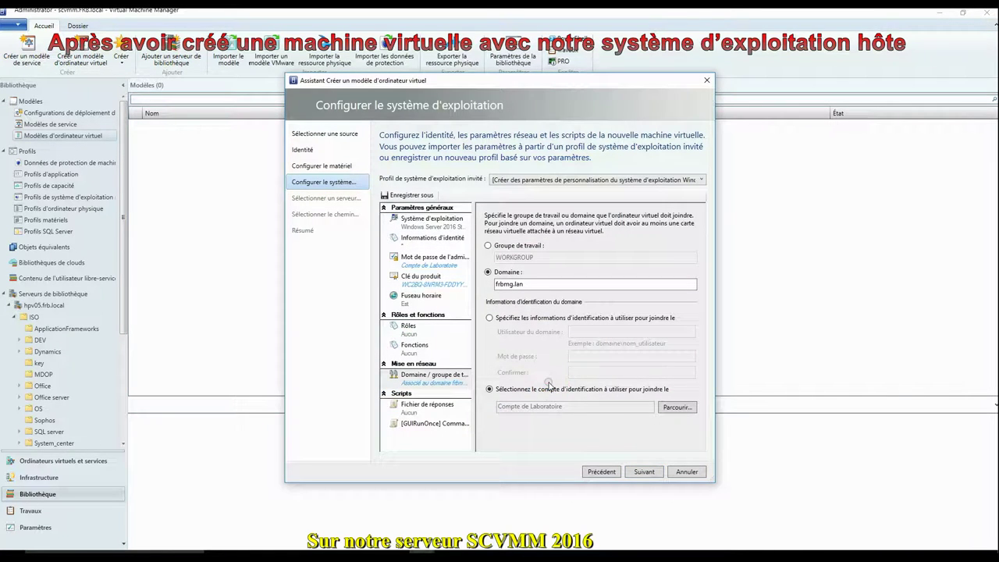
Step: Review the template's time zone, roles, features and domain settings, and accept the operating system configuration
click(422, 302)
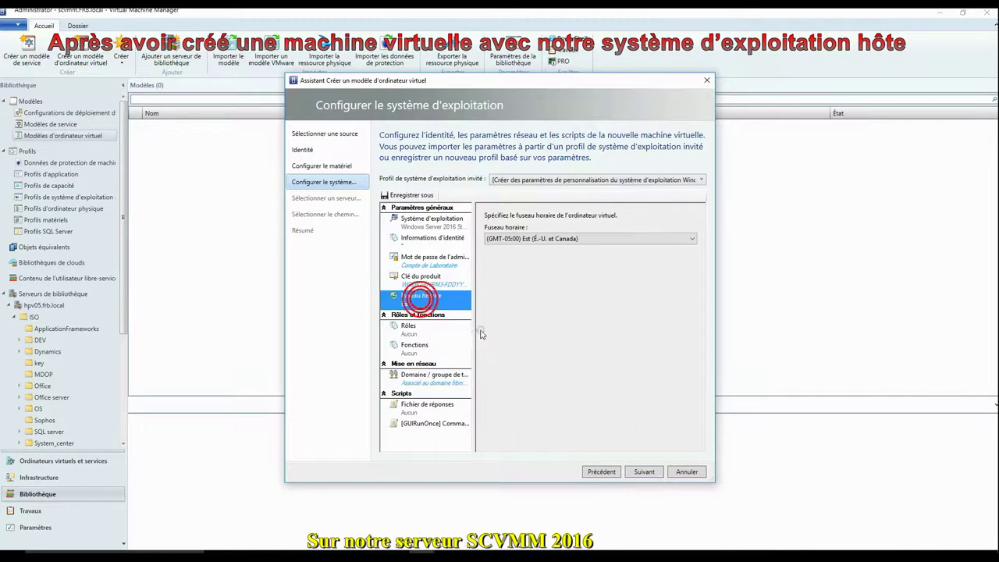
click(410, 328)
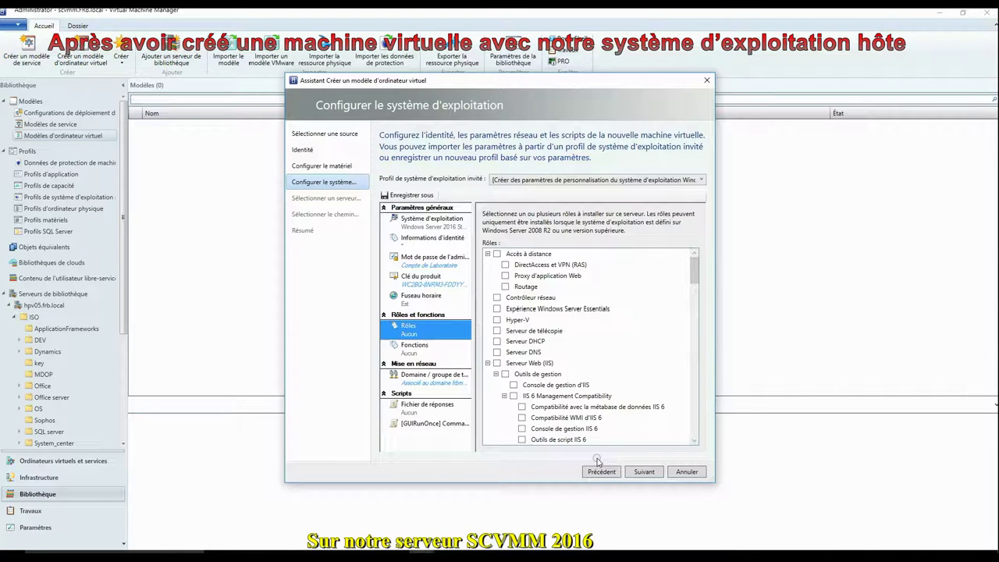
click(405, 346)
click(437, 377)
click(645, 472)
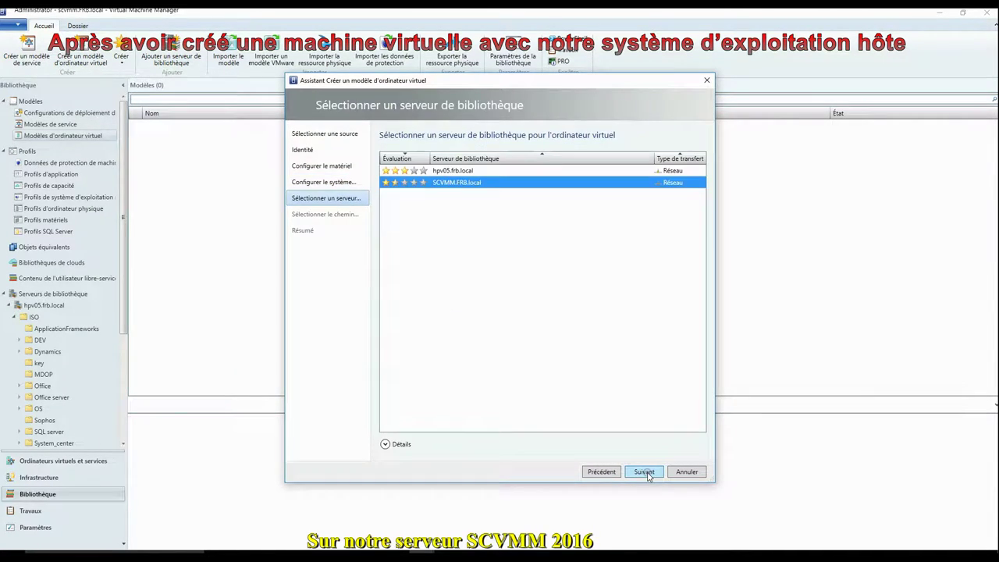
Step: Choose hpv05.frb.local as the template's library server and select a share location on it as the storage path
click(440, 170)
click(642, 471)
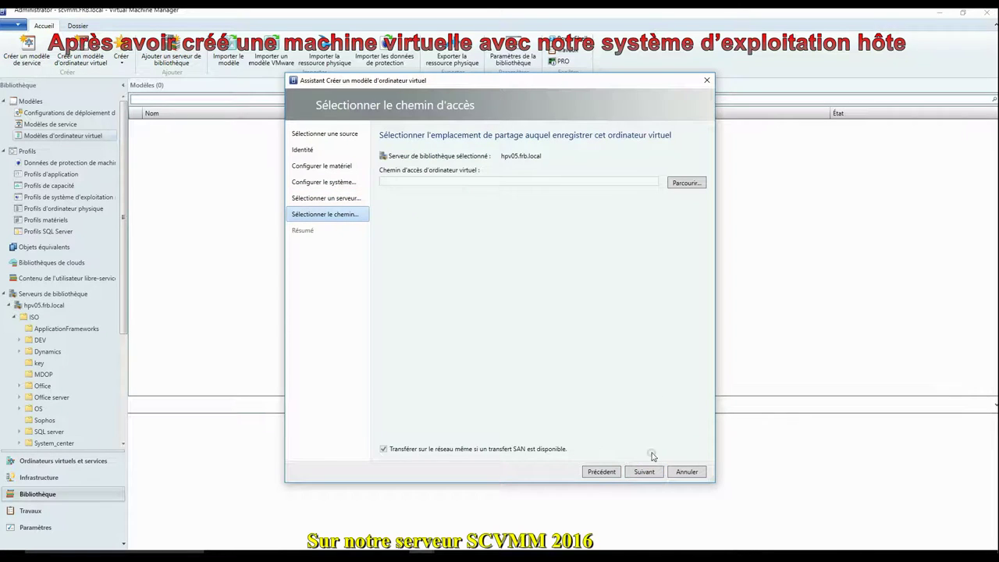
click(686, 184)
click(401, 209)
click(569, 383)
click(644, 472)
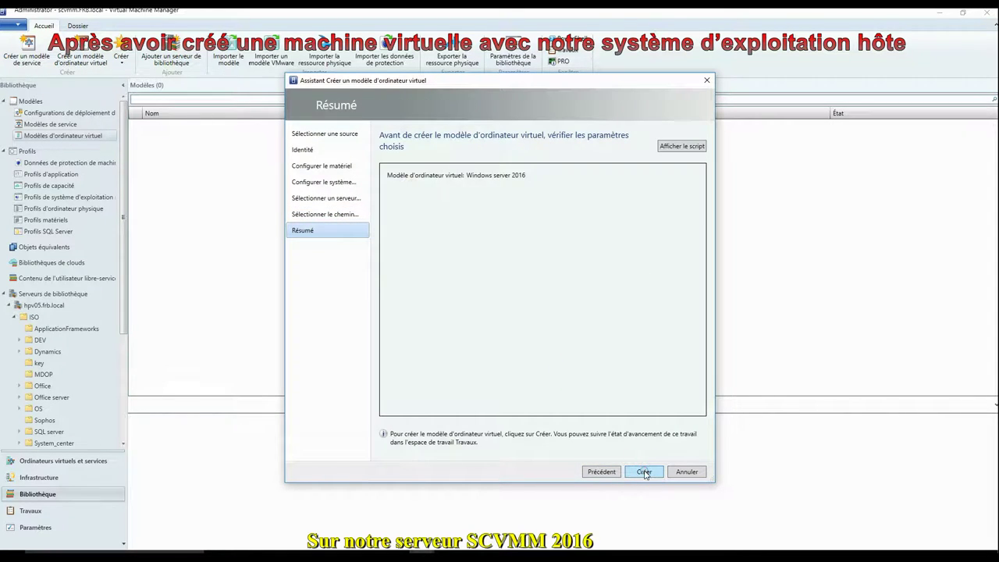
Step: Create the Windows server 2016 template, check its creation job's details and return to the main console
click(643, 471)
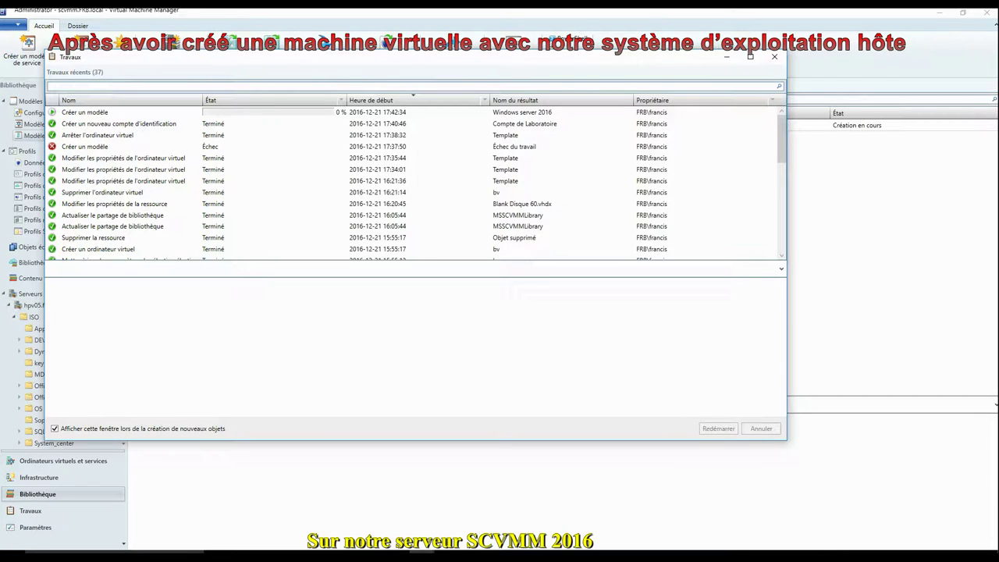
click(535, 114)
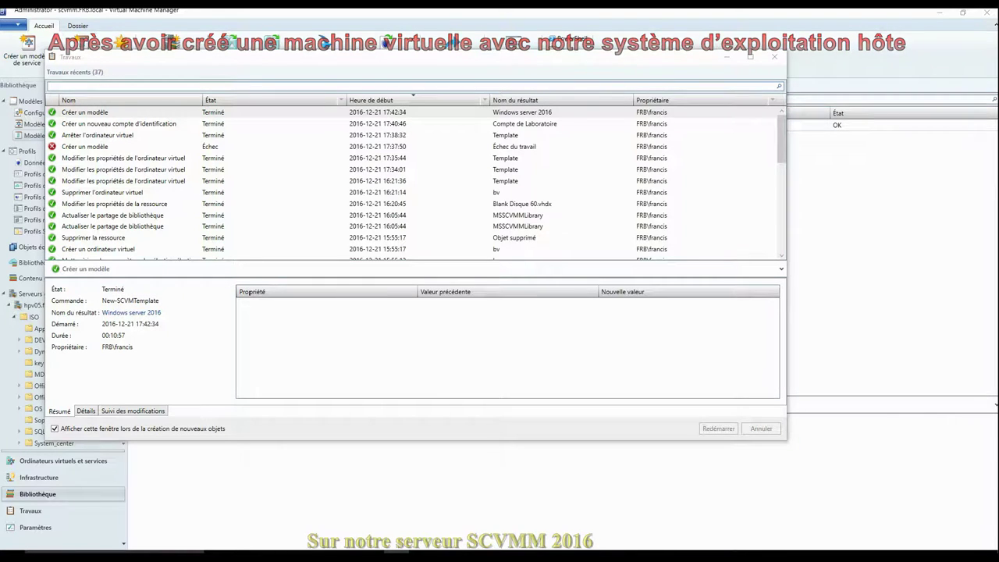
click(858, 381)
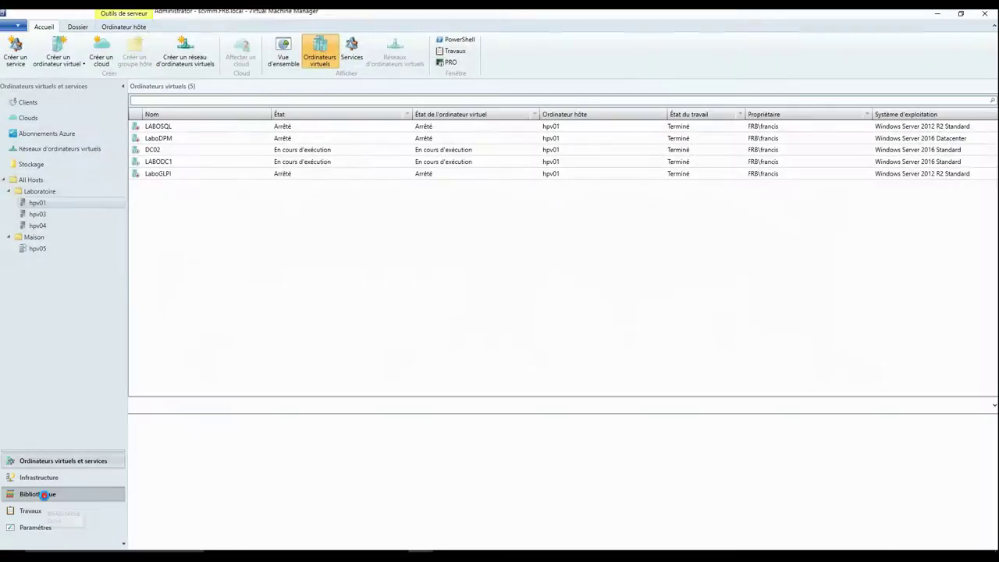
Step: Start a new guest operating system profile in the library and name it Windows 2016 Datacenter
click(45, 494)
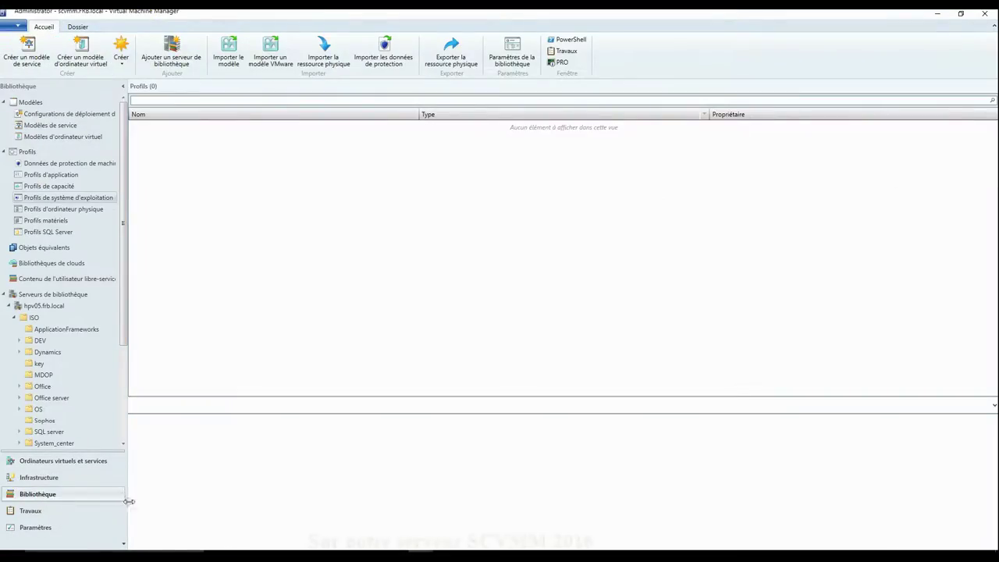
click(64, 199)
right_click(74, 200)
click(117, 205)
click(453, 167)
text(Windows 2016 Datacenter)
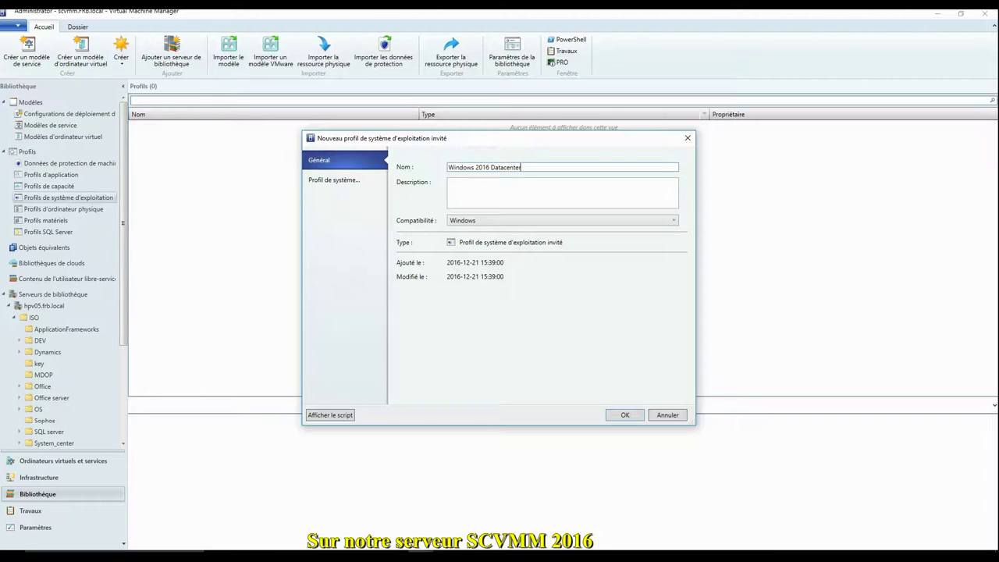
Step: Copy the profile name Windows 2016 Datacenter into the description and keep the compatibility set to Windows
click(473, 190)
drag(535, 167, 433, 174)
key(ctrl+c)
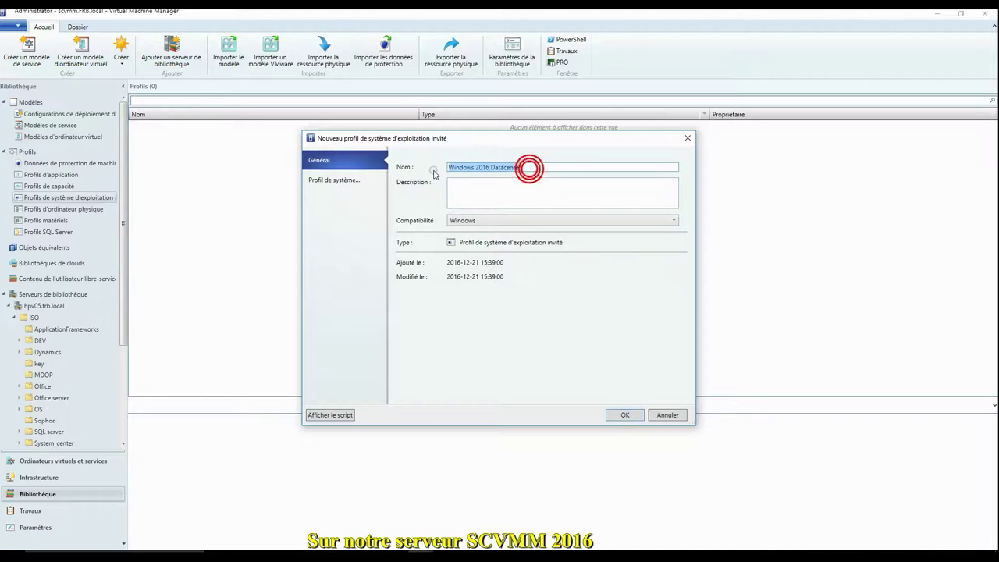
click(477, 194)
key(ctrl+v)
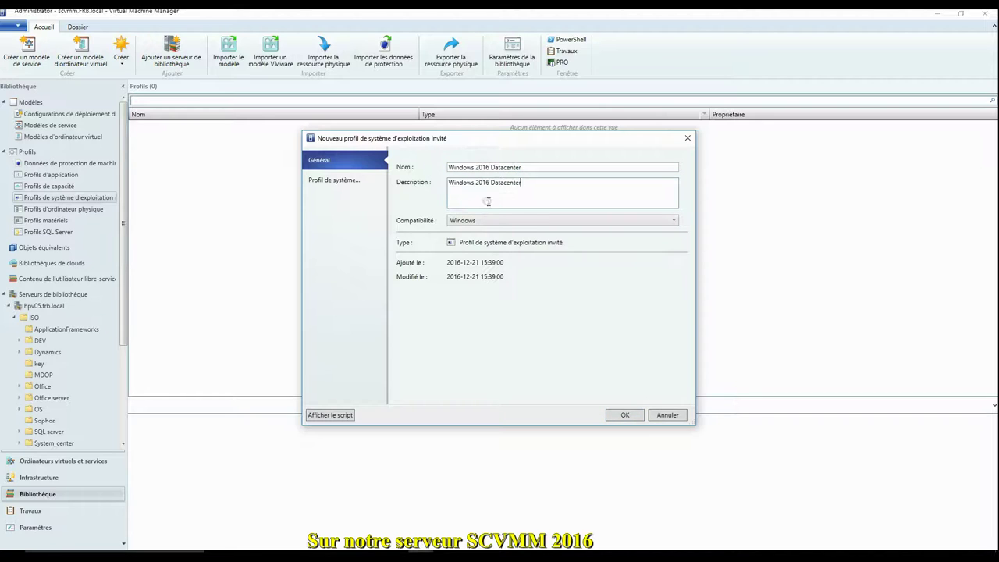
click(496, 219)
click(496, 219)
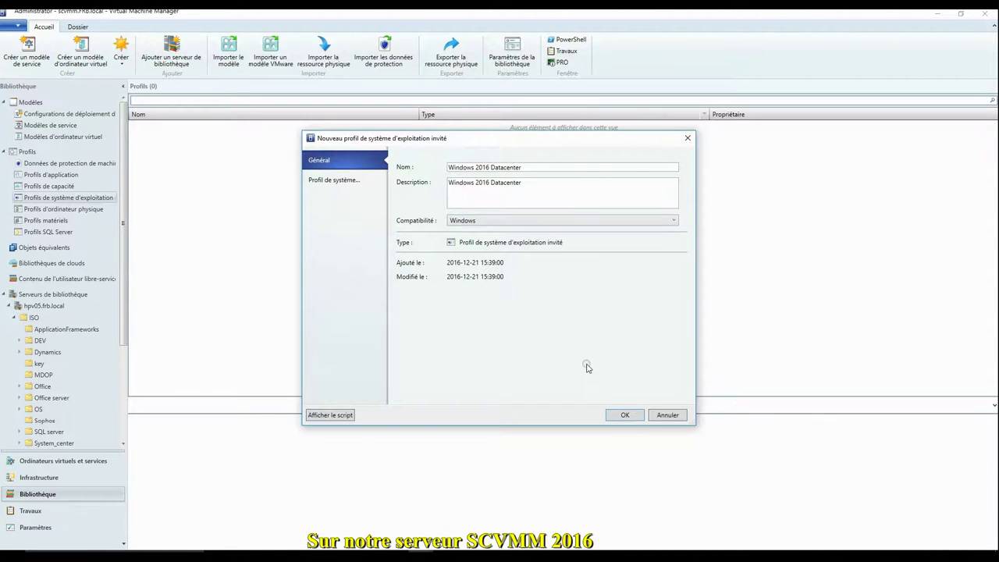
Step: Set the guest profile's operating system to Windows Server 2016 Datacenter
click(334, 182)
click(438, 173)
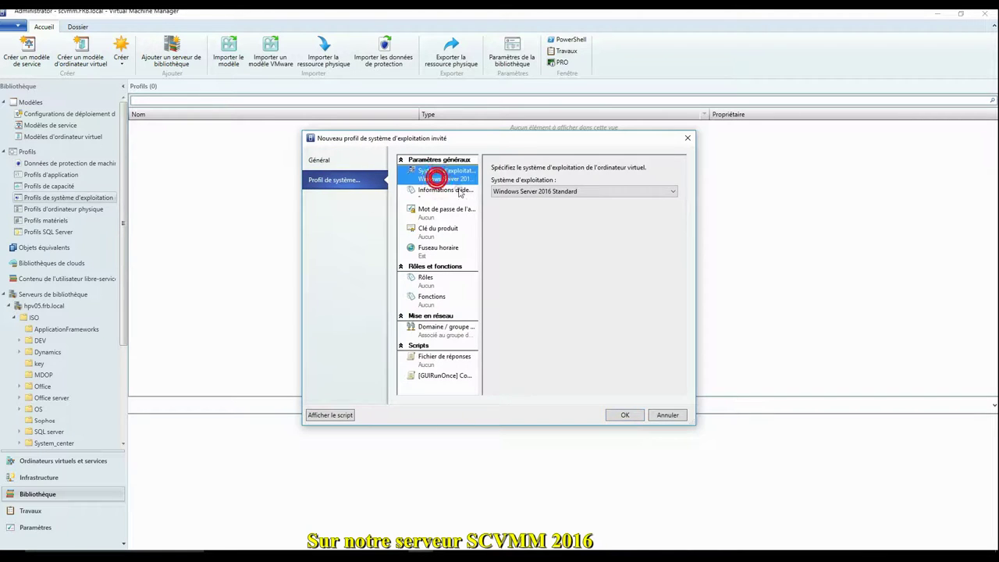
click(534, 192)
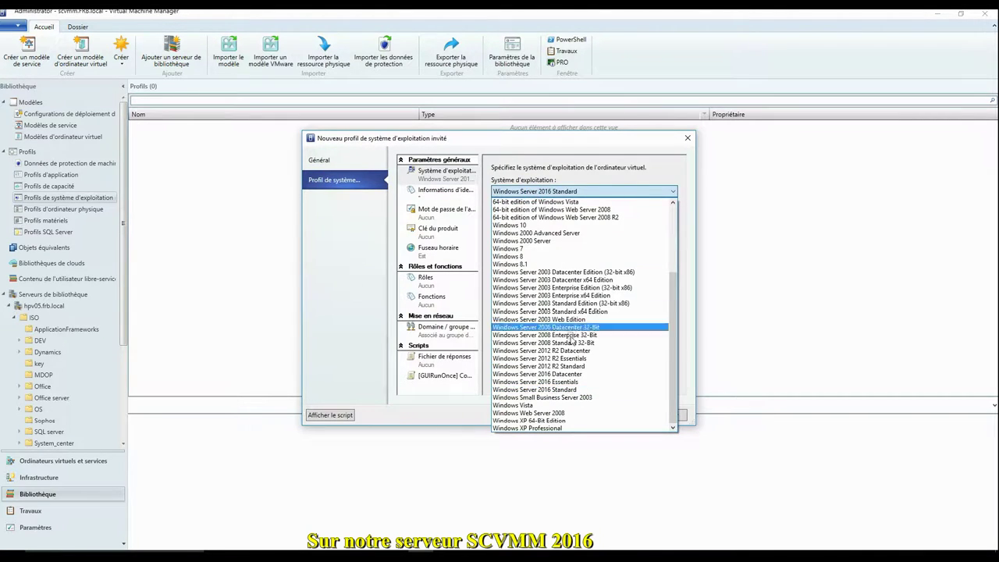
click(578, 375)
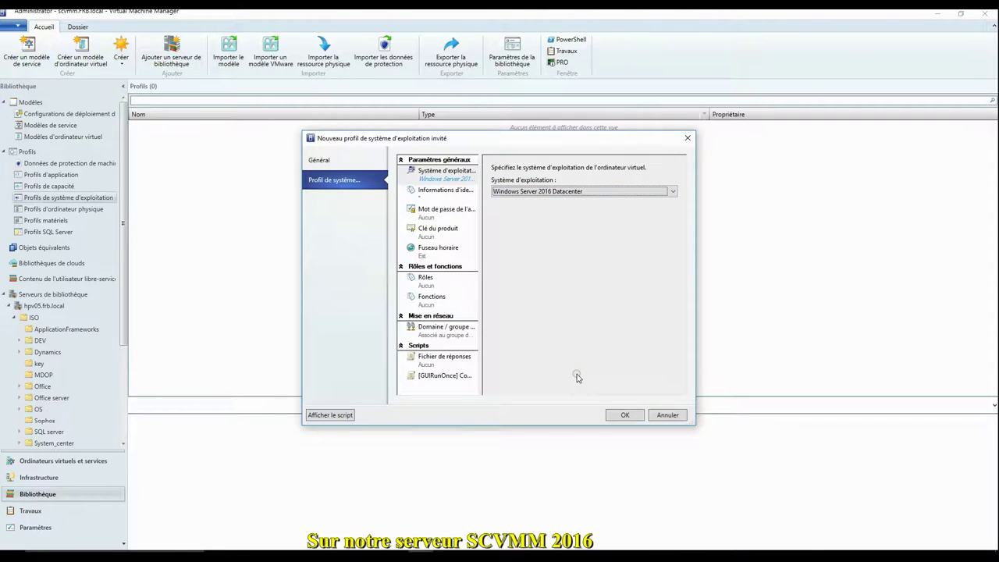
Step: Check the computer name setting and assign the Run As account Admin Hyperviseur as the local administrator credentials
click(443, 195)
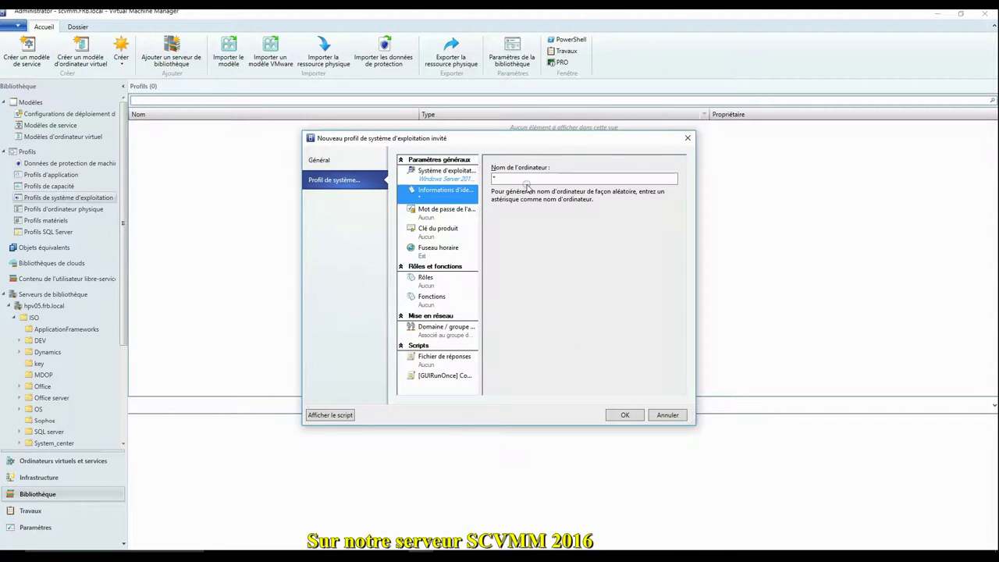
click(428, 215)
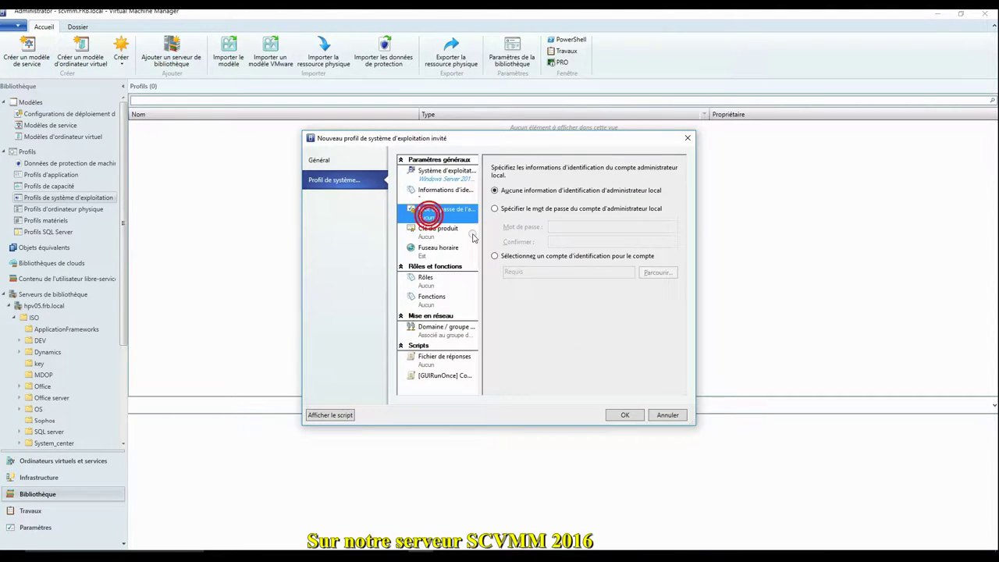
click(530, 209)
click(511, 256)
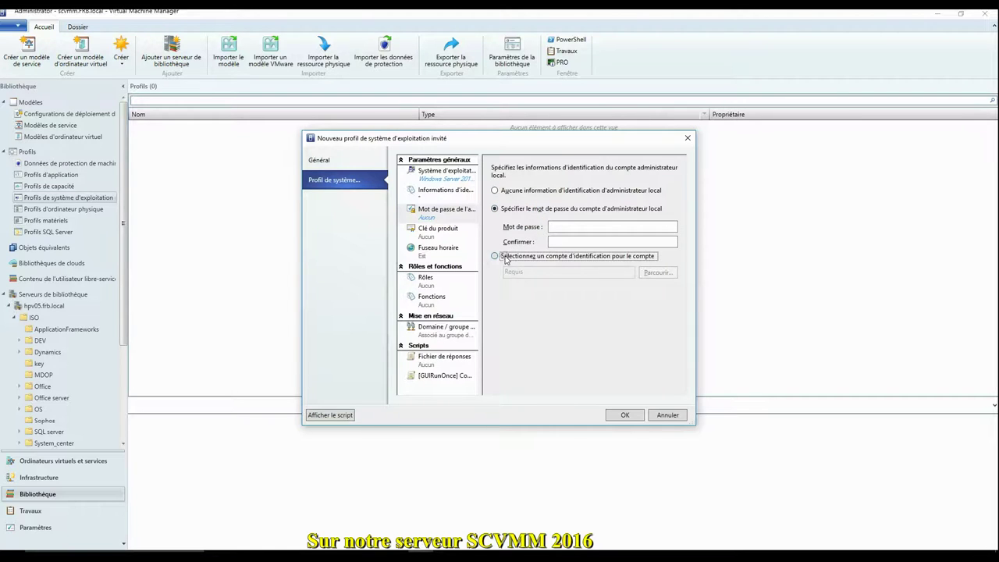
click(658, 272)
click(432, 330)
click(548, 381)
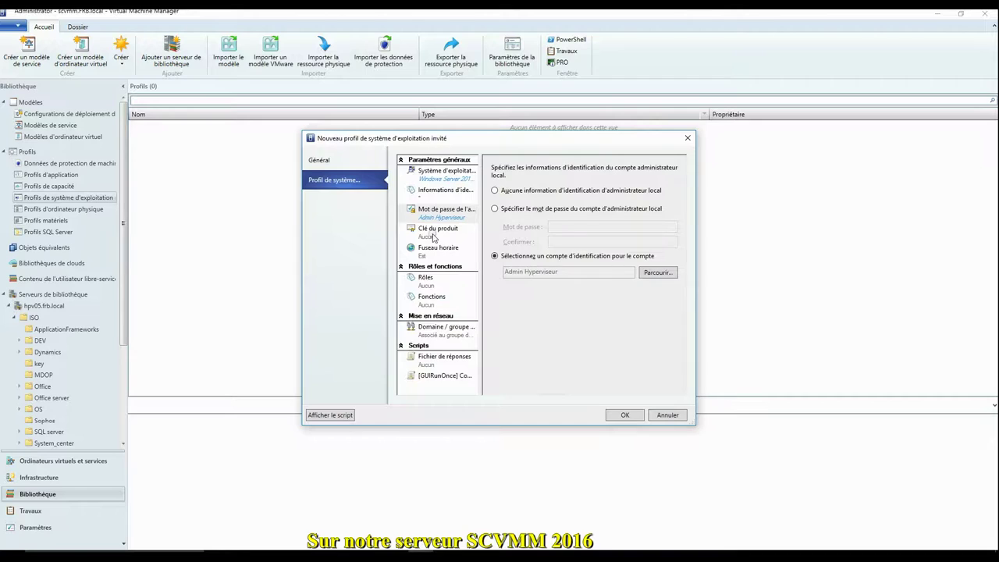
Step: Paste the Windows product key into the guest profile's product key setting
click(437, 231)
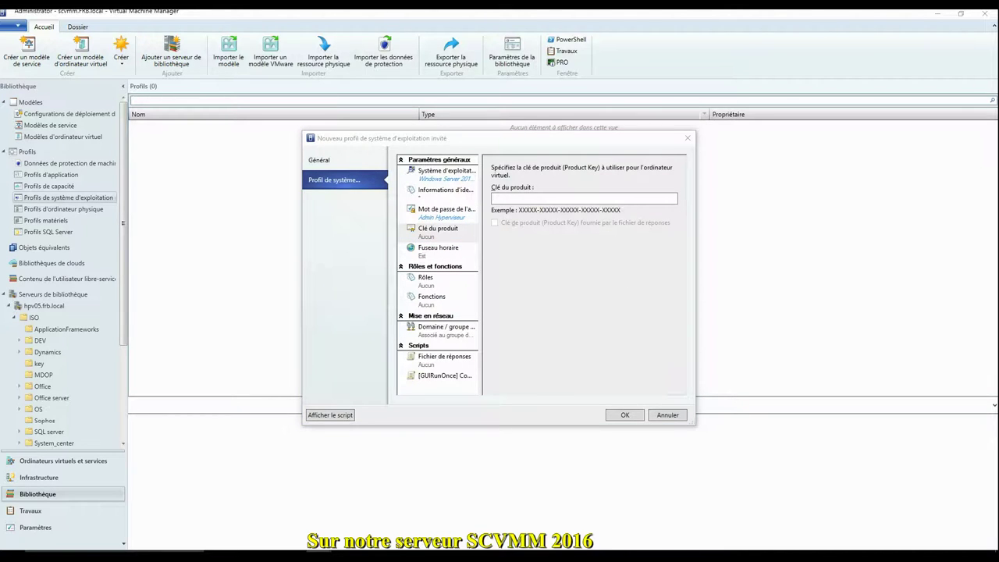
click(536, 198)
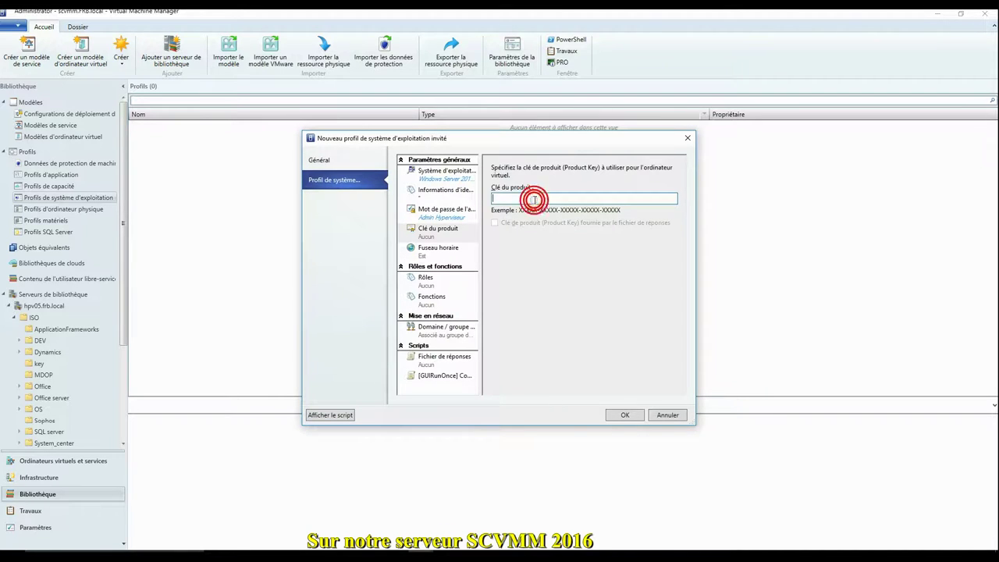
key(ctrl+v)
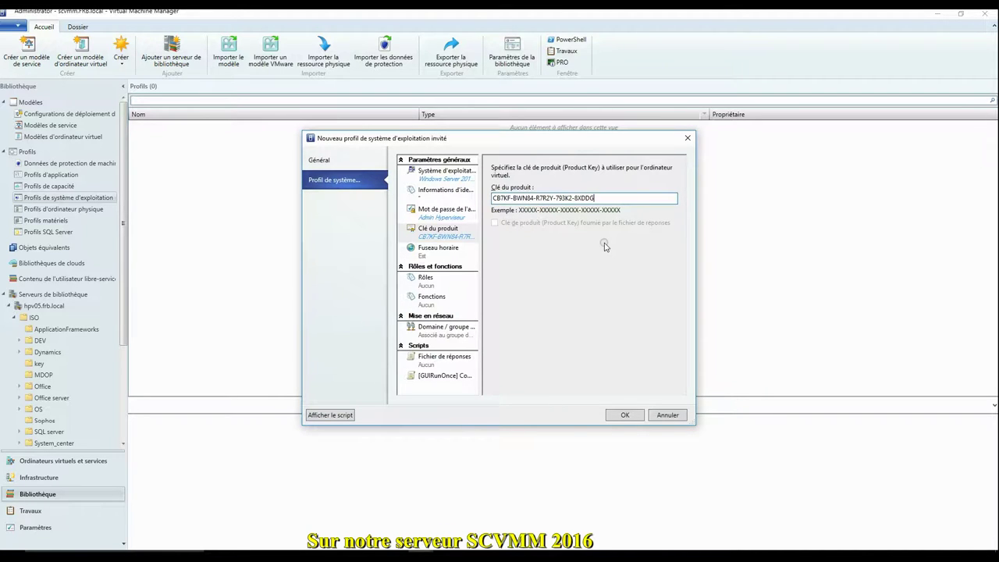
Step: Review the guest profile's time zone, roles and features settings
click(422, 252)
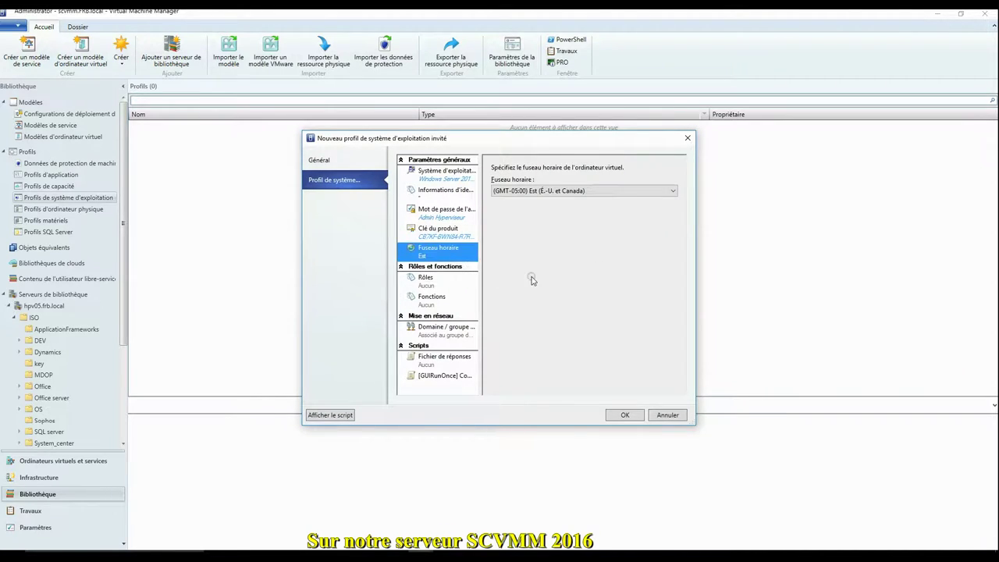
click(429, 283)
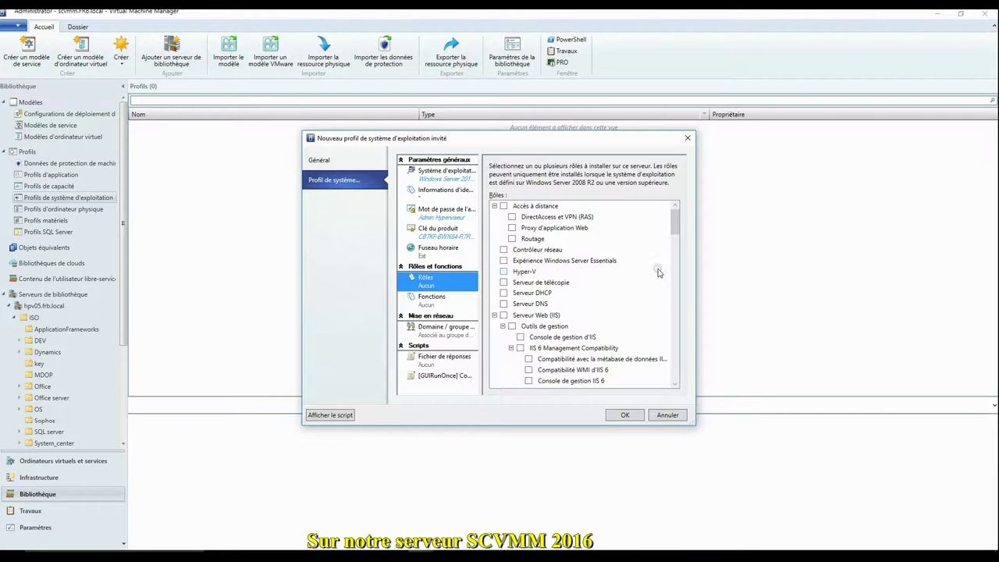
scroll(671, 250, down, 1)
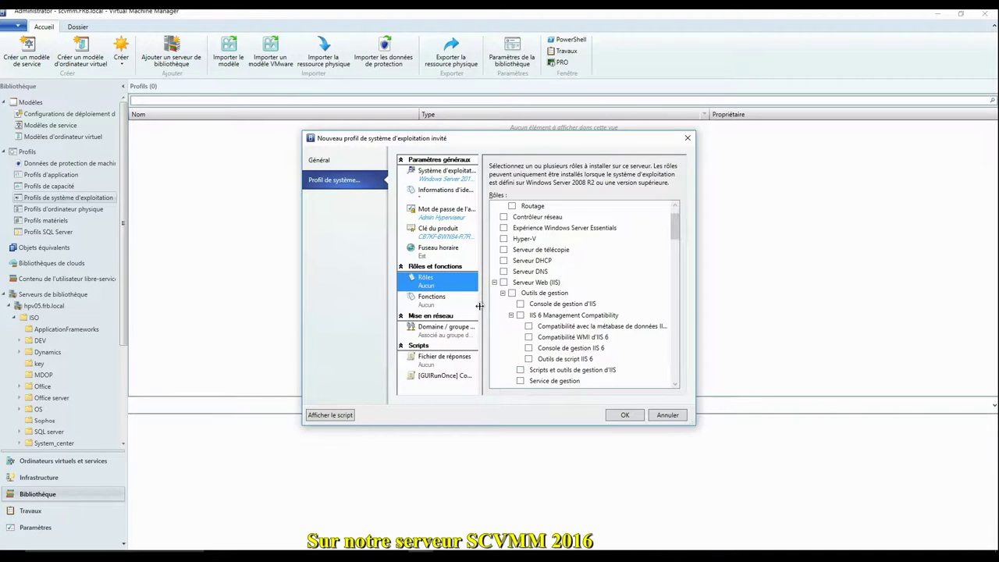
click(437, 302)
Step: Make the guest profile join a domain, entered as Laboratoire, using the Run As account Admin Hyperviseur
click(465, 331)
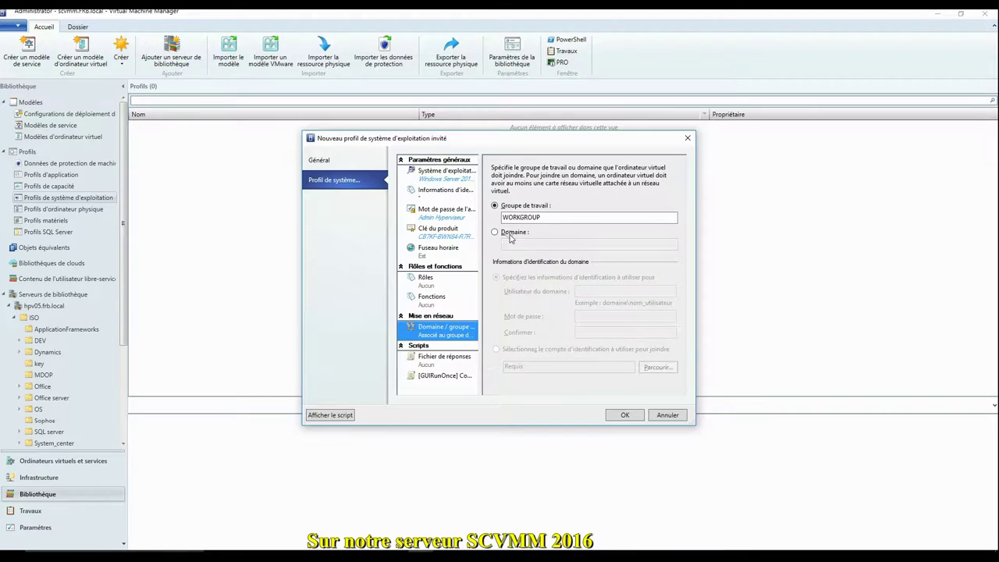
click(512, 232)
click(520, 245)
text(Laboratoire)
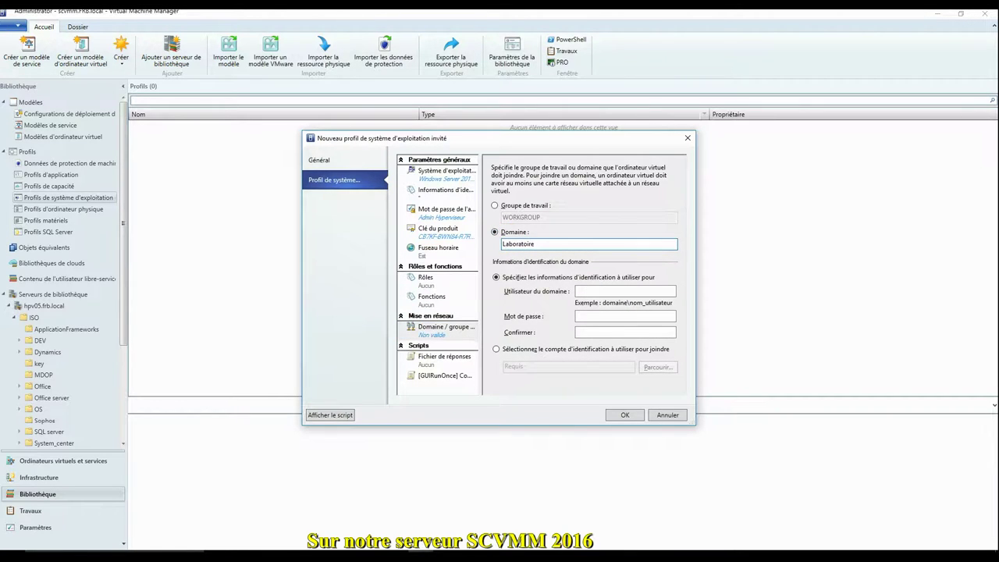
click(498, 349)
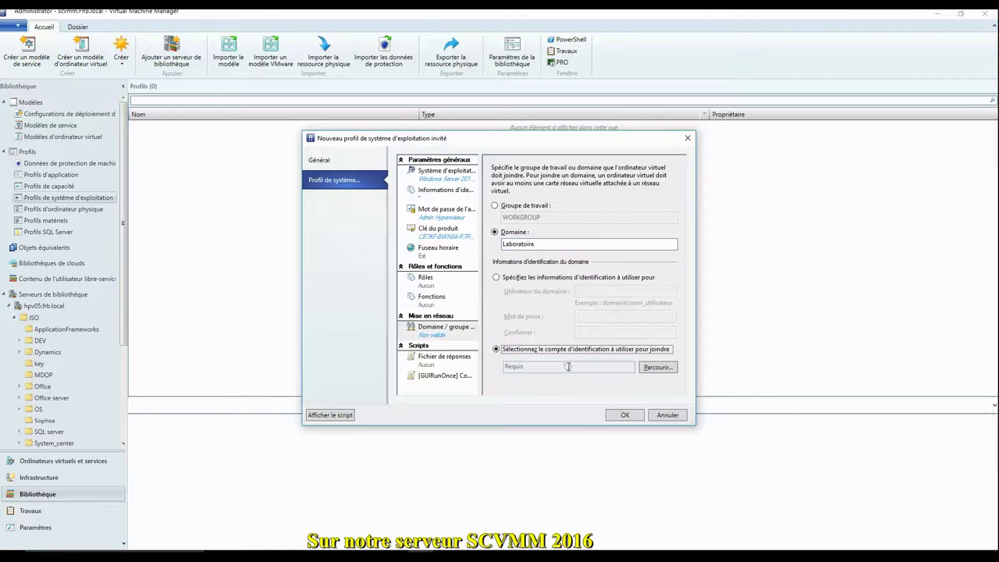
click(657, 367)
click(432, 330)
click(545, 380)
Step: Change the domain to join to frbmg.lan, check the answer file setting and save the guest operating system profile
double_click(546, 245)
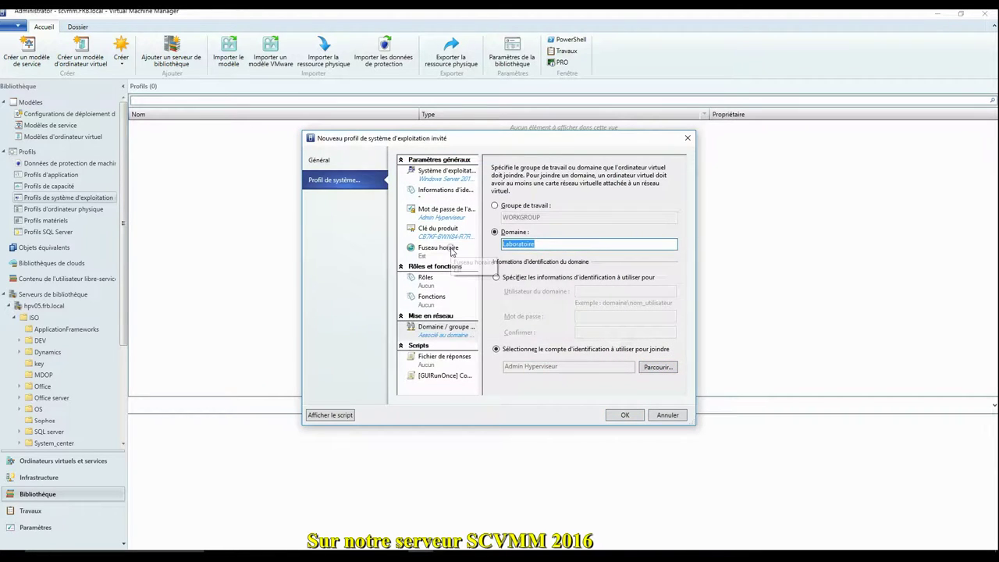
text(frbmg.lan)
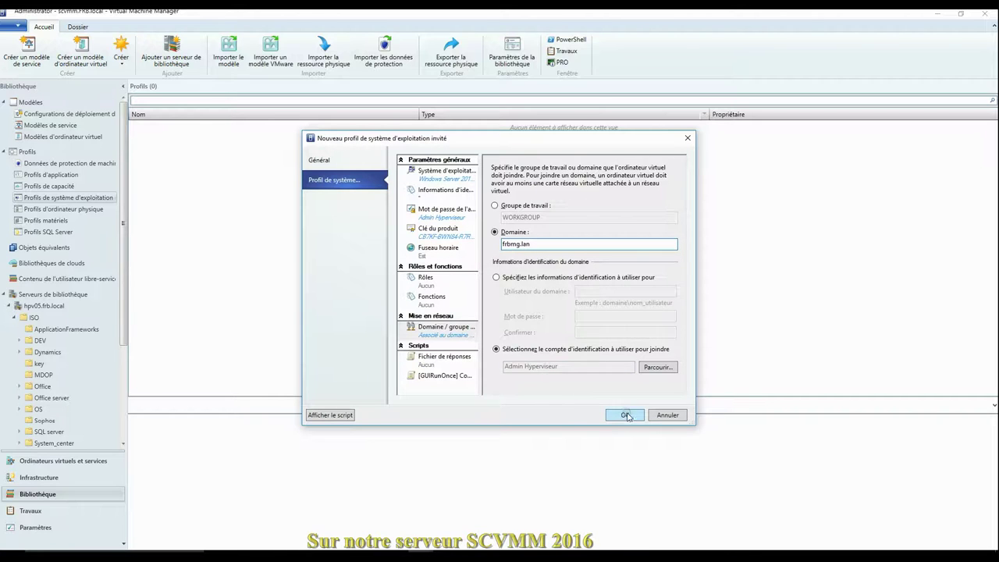
click(441, 355)
click(624, 414)
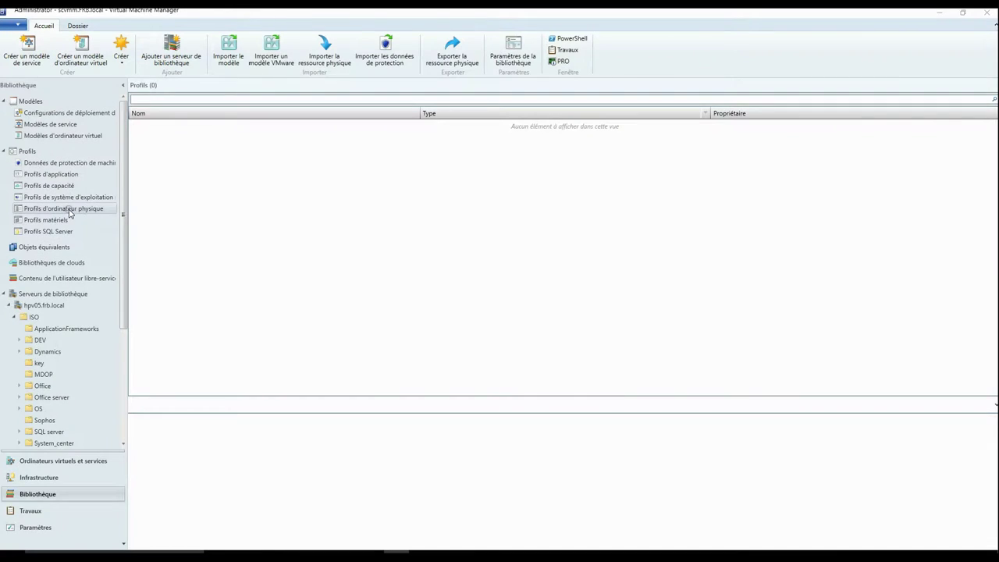
Step: Start creating a new physical computer profile in the library
right_click(70, 211)
click(116, 216)
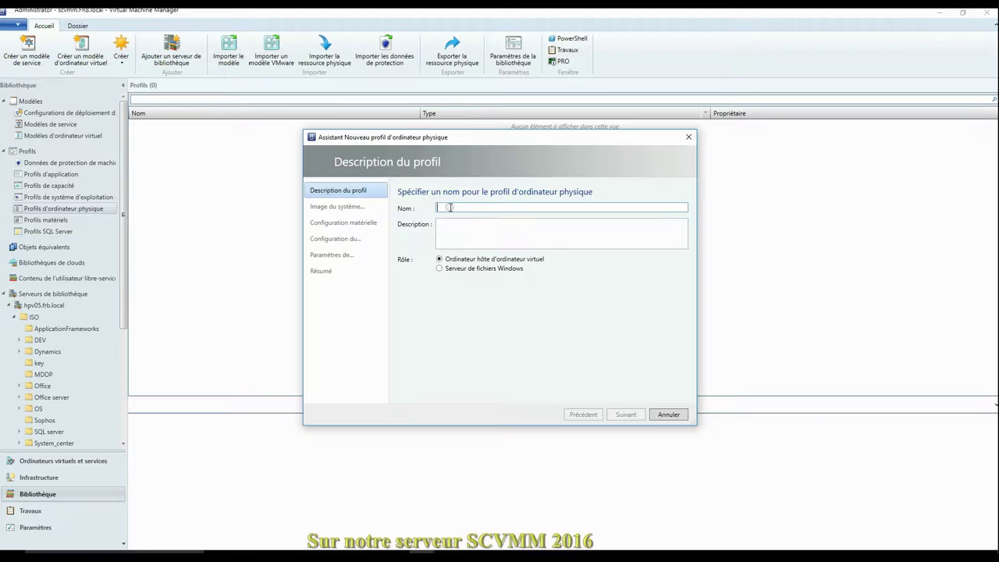
text(Serveur)
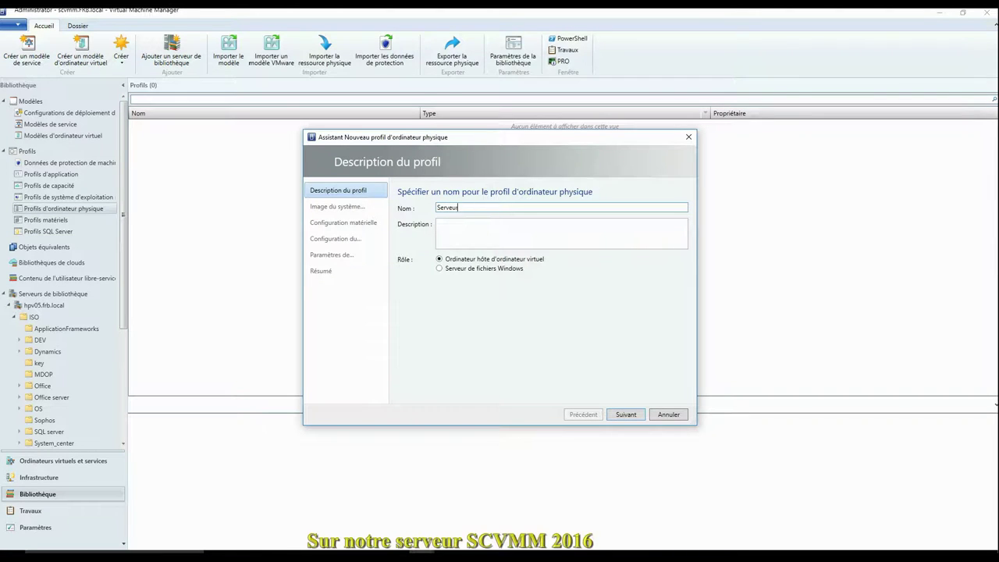
key(BackSpace)
key(BackSpace)
key(BackSpace)
key(BackSpace)
key(BackSpace)
key(BackSpace)
key(BackSpace)
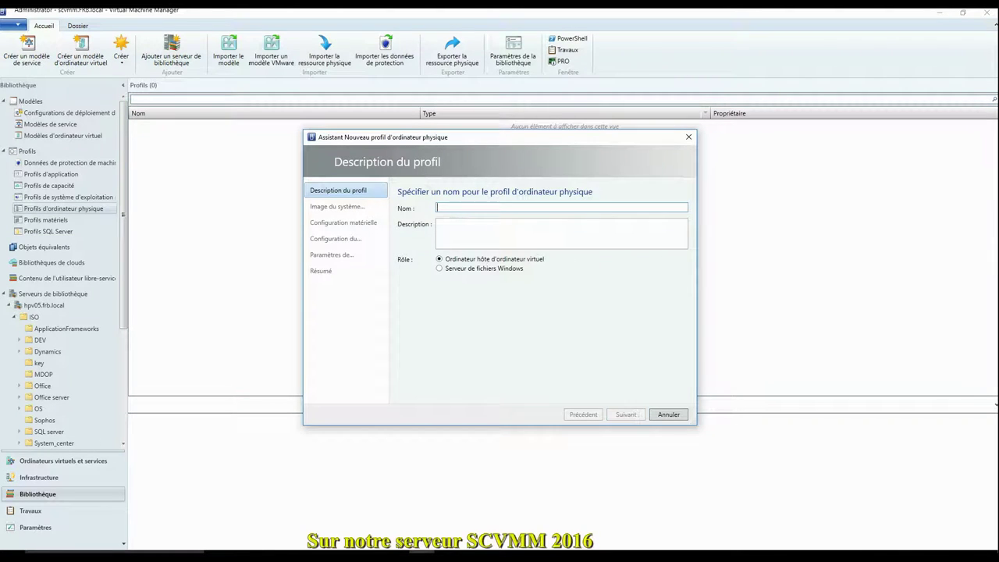
Step: Name the physical computer profile Hotes, keep the virtual machine host role, and choose ty_disque_1 as its operating system disk image
text(Hotes)
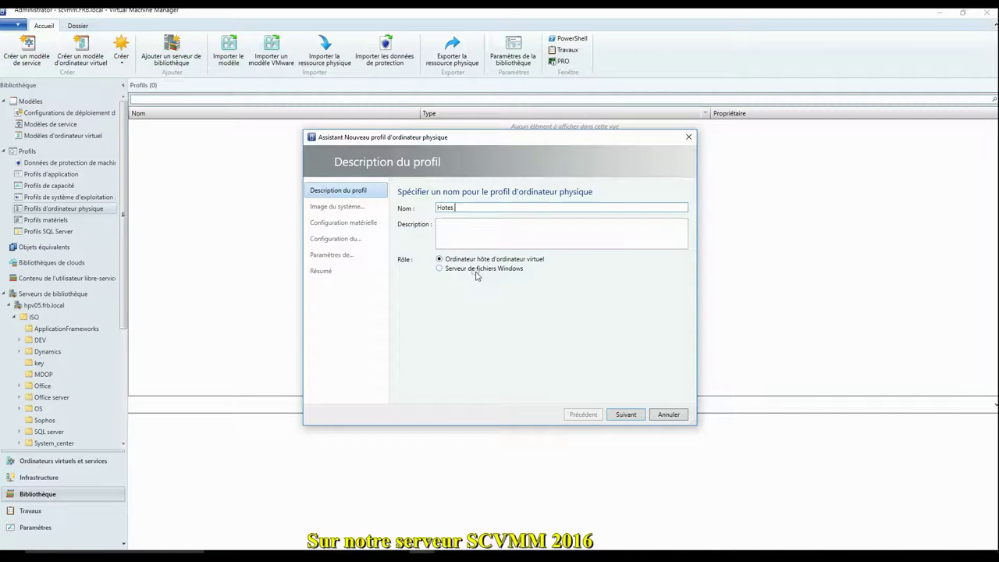
click(626, 415)
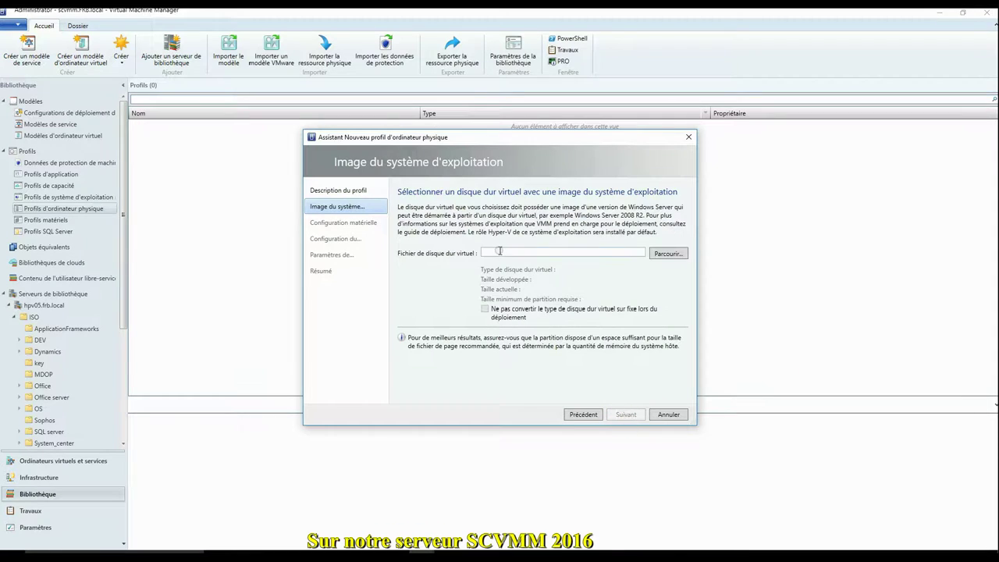
click(668, 253)
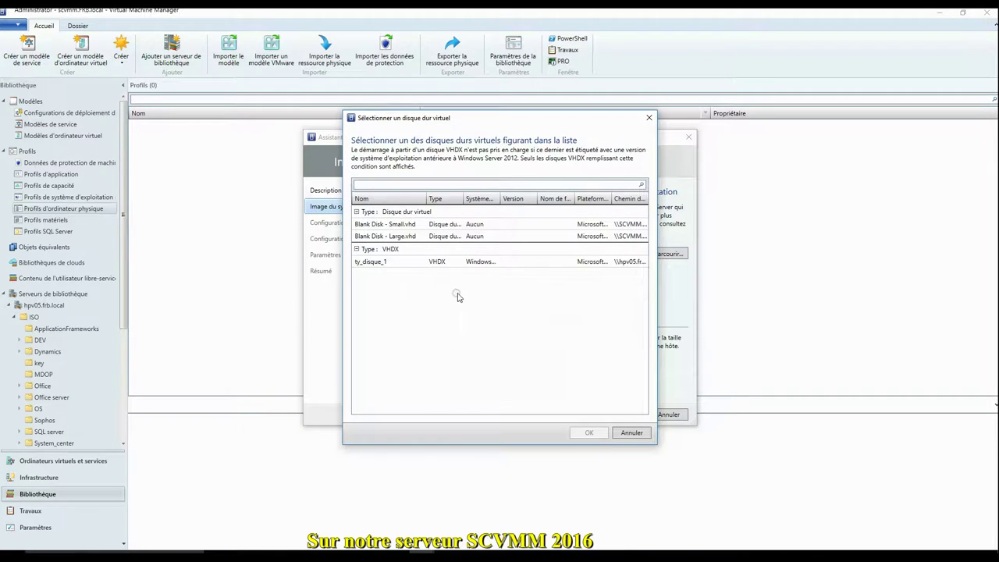
click(374, 261)
click(594, 433)
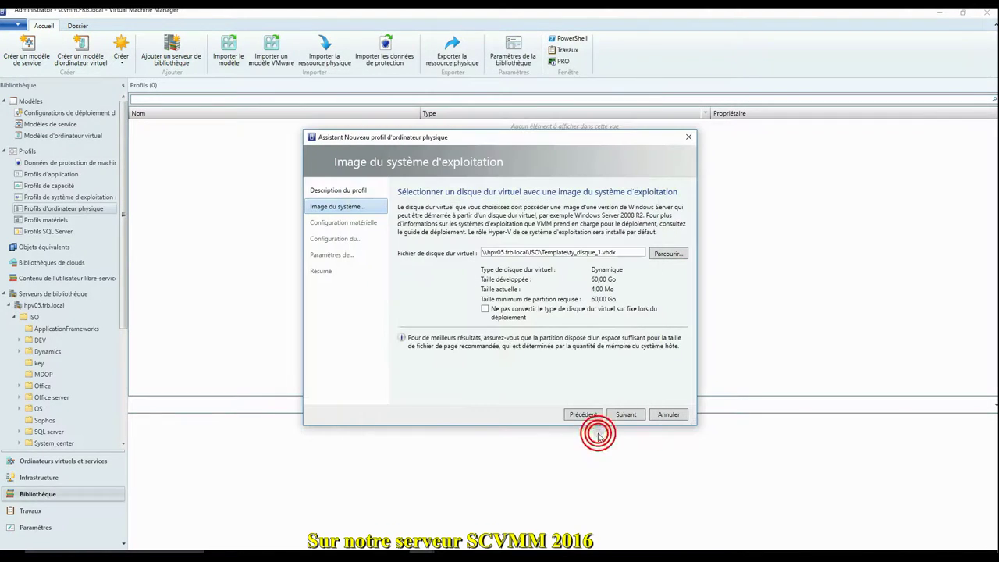
click(631, 414)
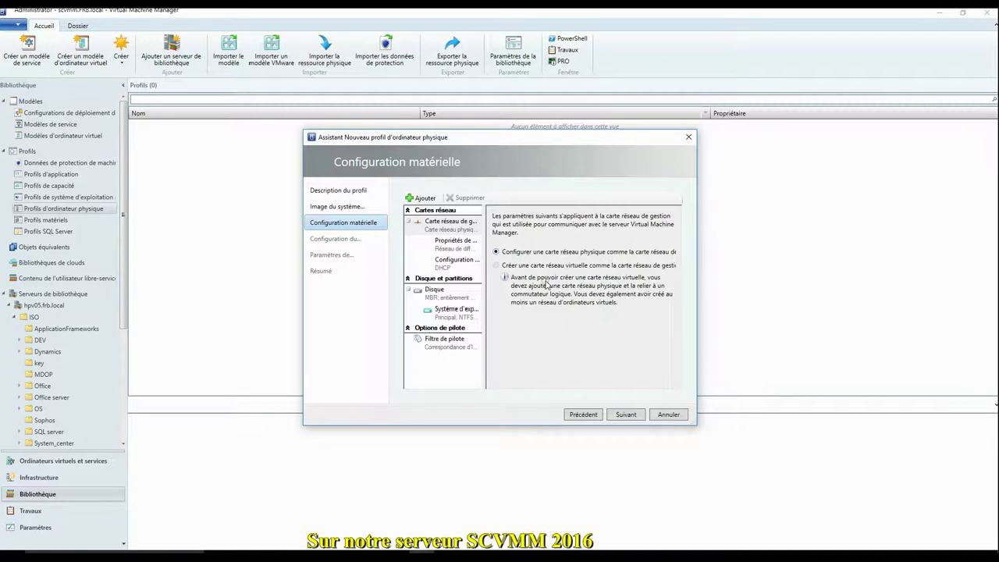
Step: Keep the default physical network adapter and DHCP settings, and name the operating system partition's volume Windows
click(449, 249)
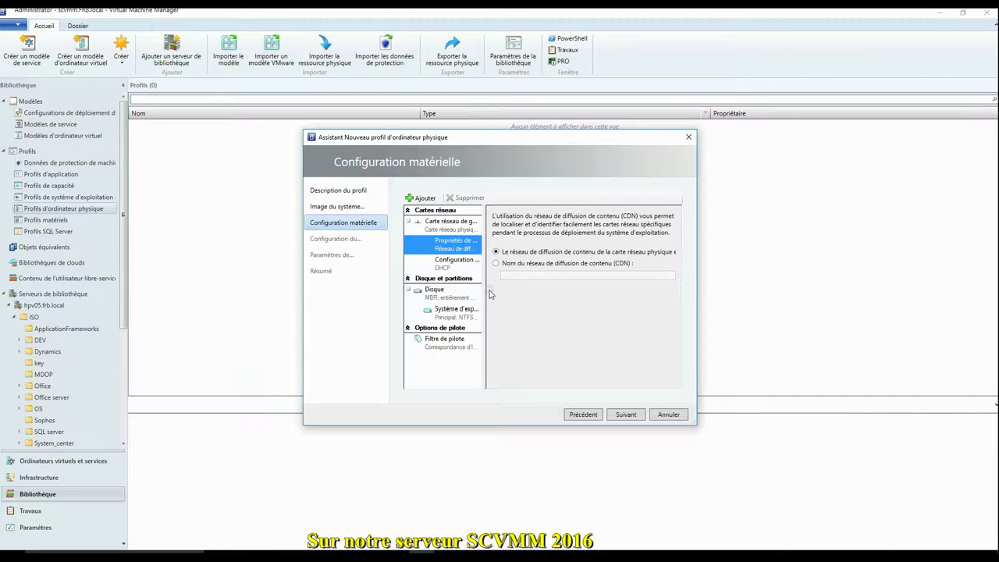
click(451, 263)
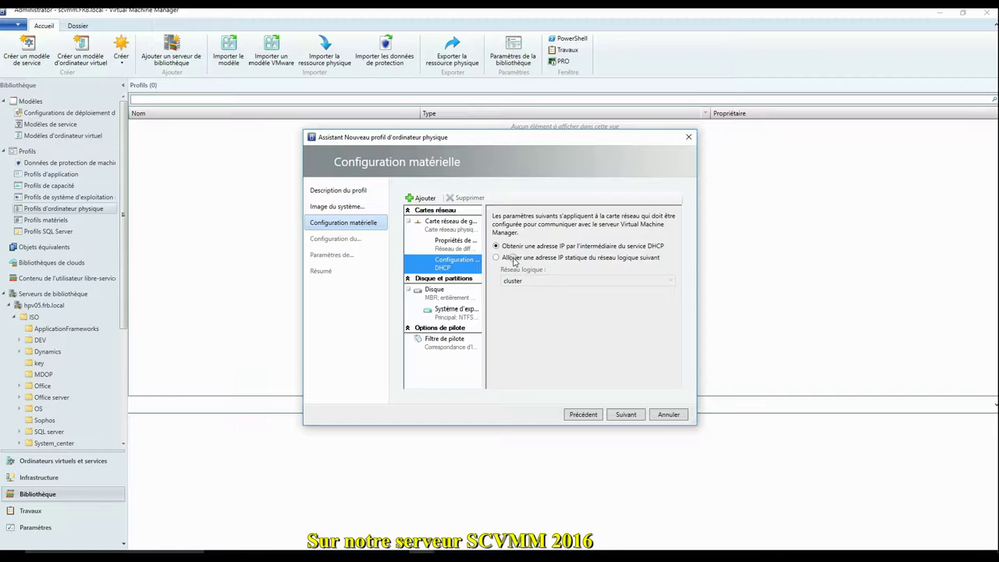
click(451, 310)
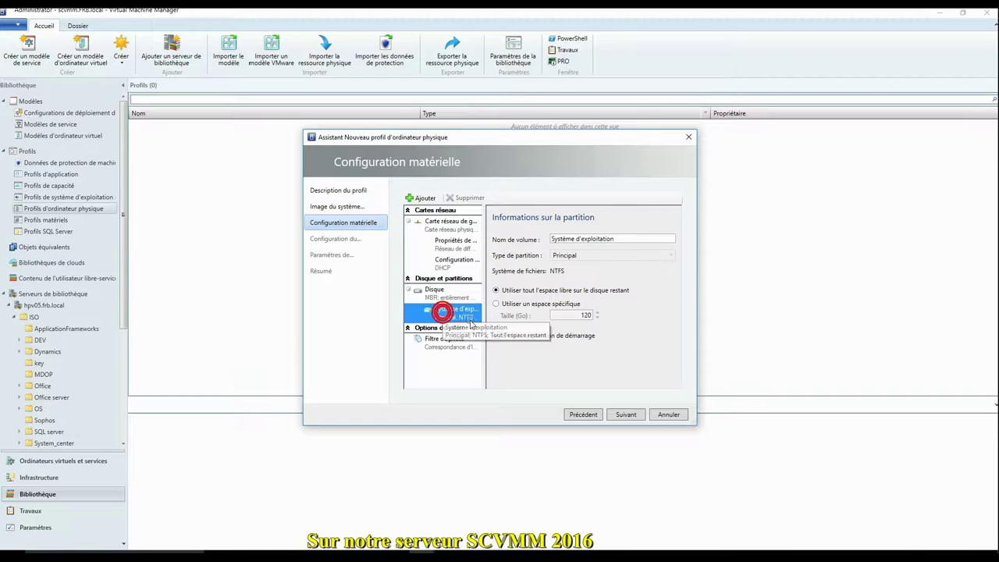
click(624, 238)
drag(598, 239, 514, 244)
text(Windows)
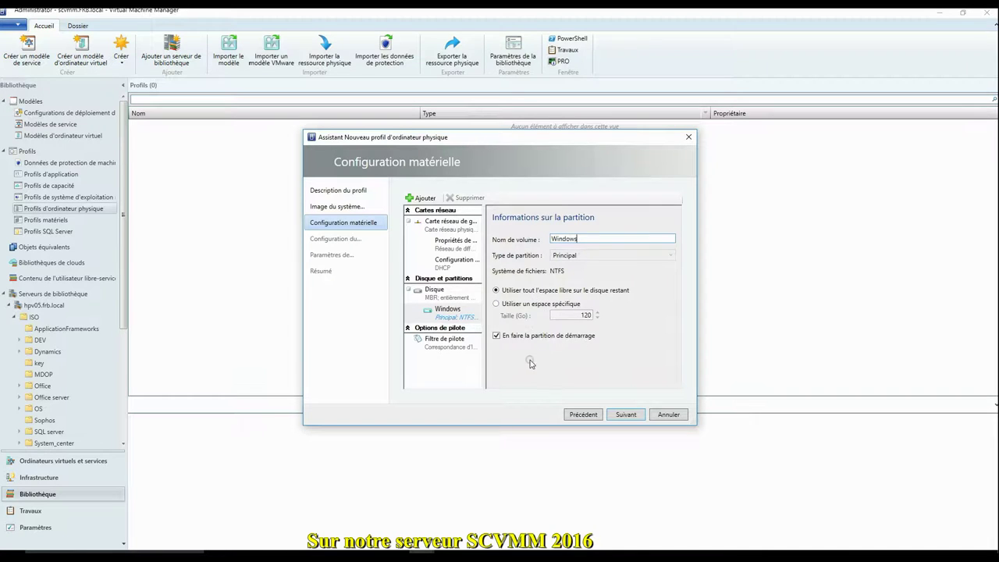
click(625, 414)
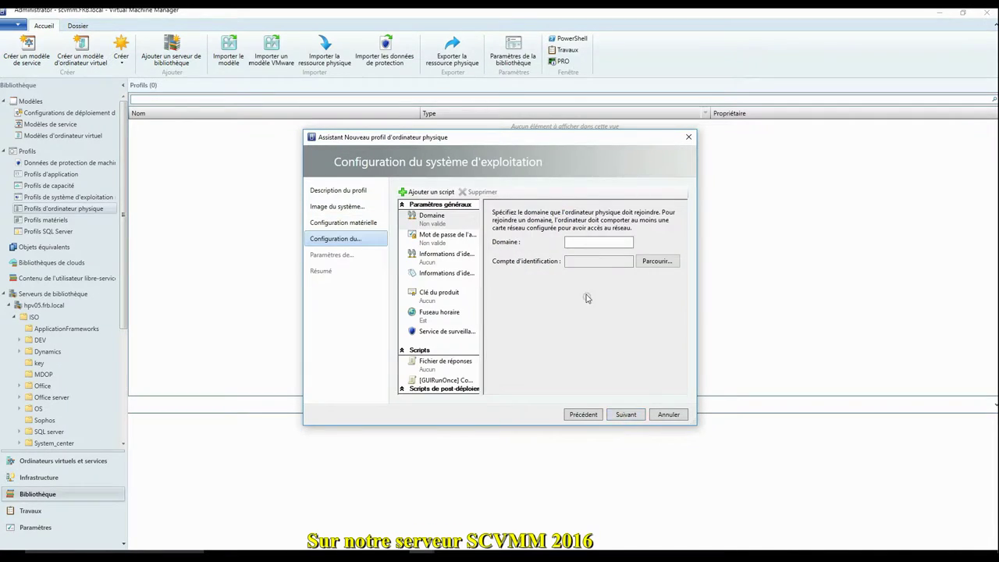
Step: Set the domain to join to frbmg.lan using the Run As account Compte de Laboratoire
click(428, 219)
click(578, 241)
click(661, 261)
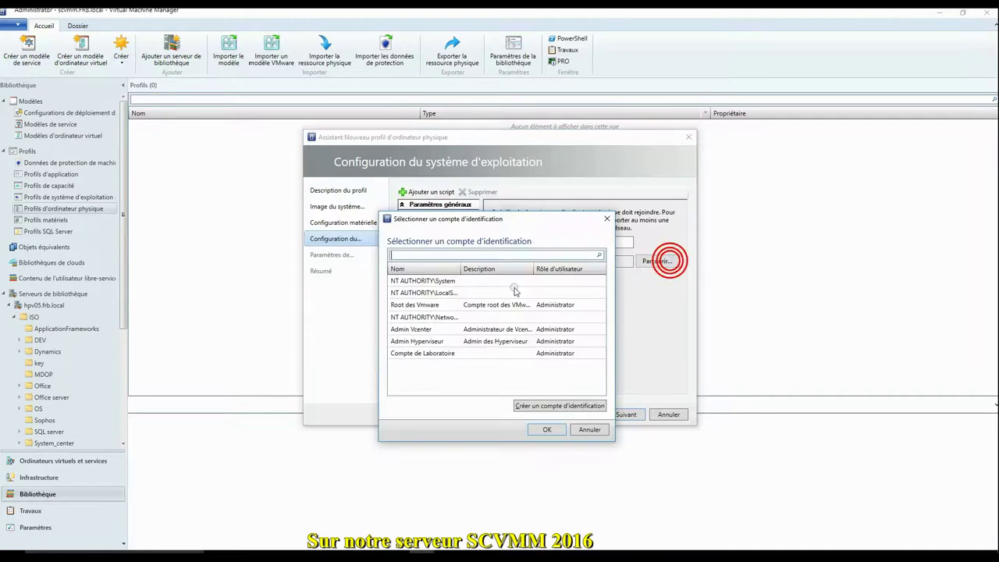
double_click(412, 355)
Step: Enter and confirm the local administrator password for the physical computer profile
click(439, 238)
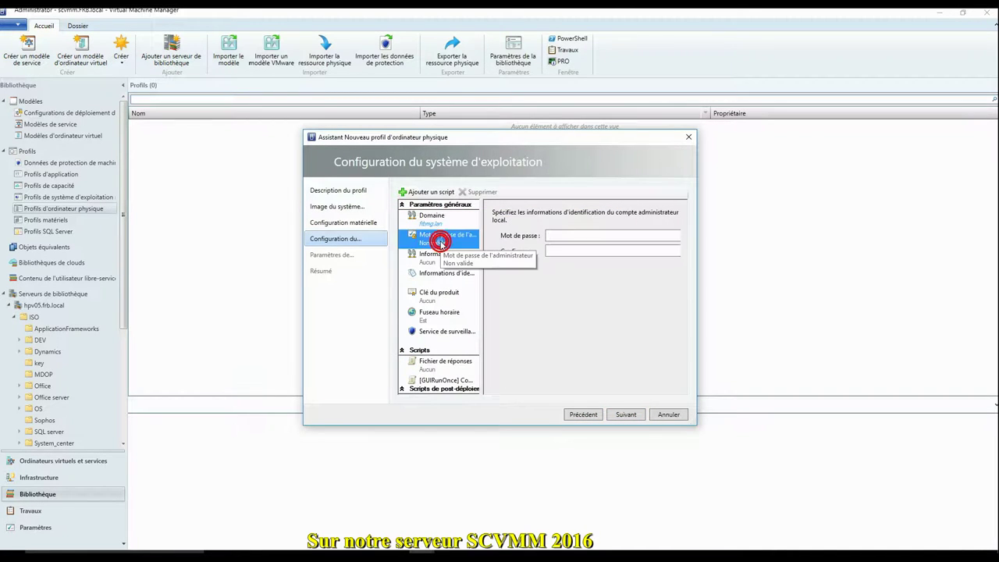
click(561, 236)
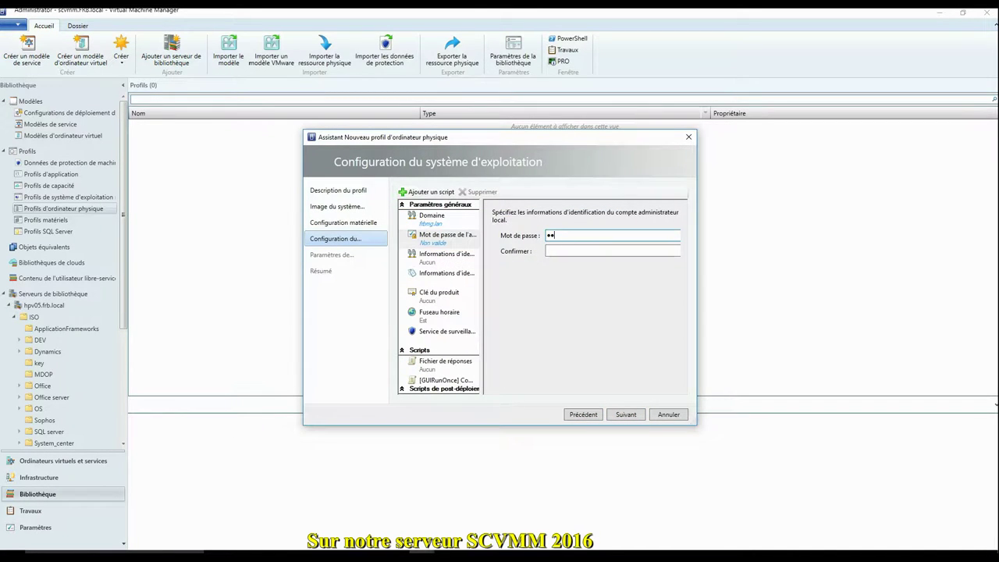
key(Tab)
text(P)
Step: Assign Compte de Laboratoire as the additional Run As account with administrator rights on the computer
click(445, 258)
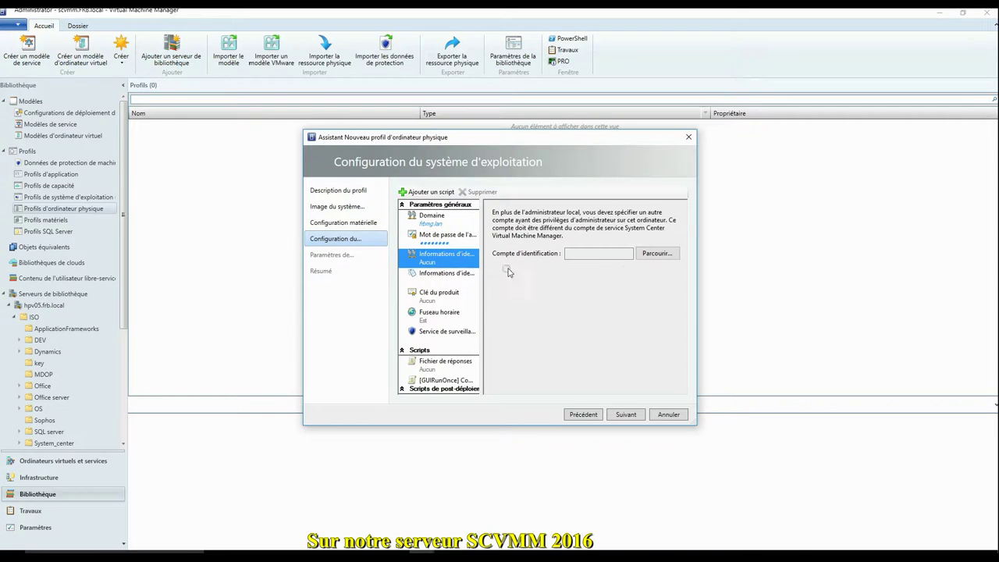
click(649, 256)
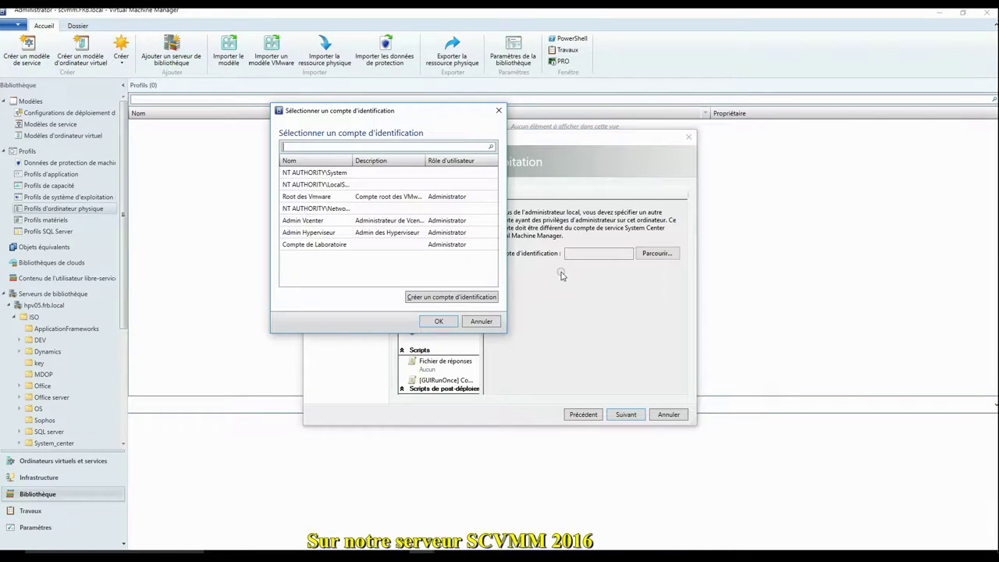
double_click(323, 244)
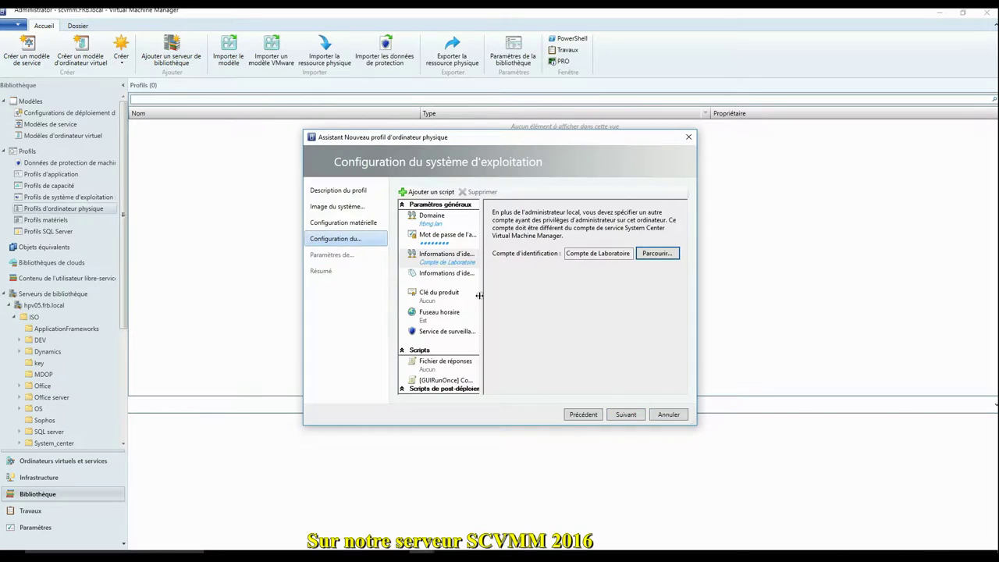
Step: Fill in the identity information with the full name and the organisation name Labo
click(442, 279)
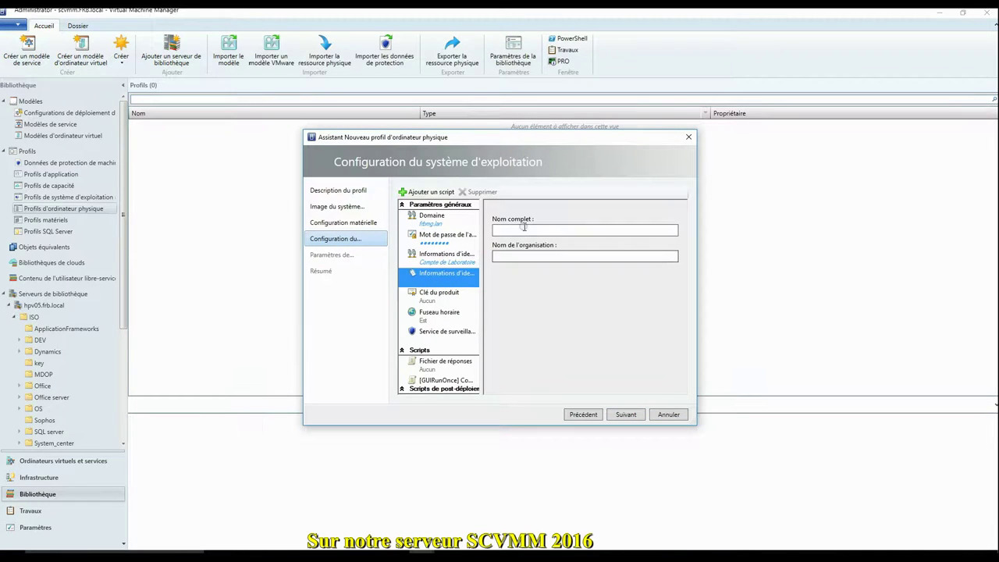
click(529, 257)
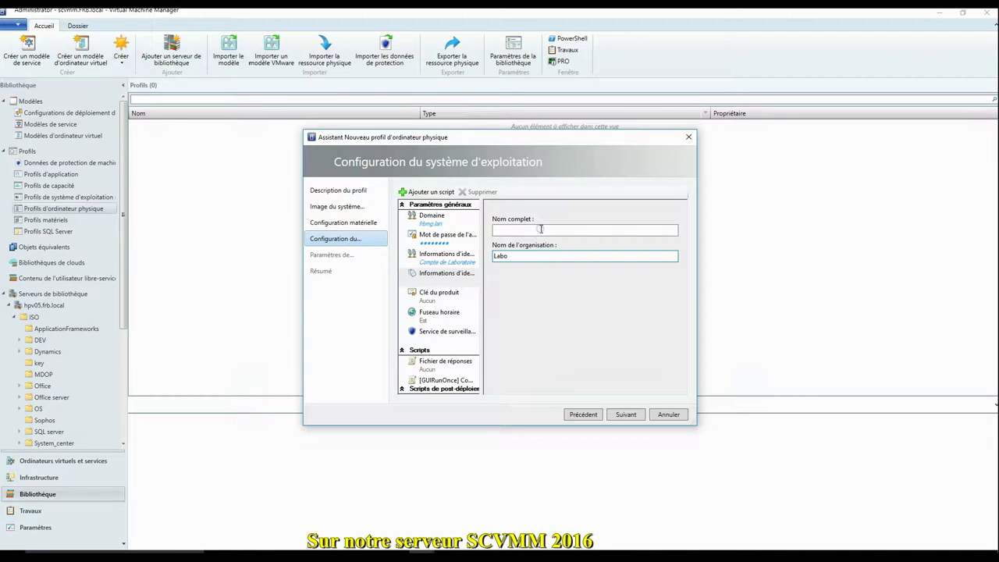
click(541, 229)
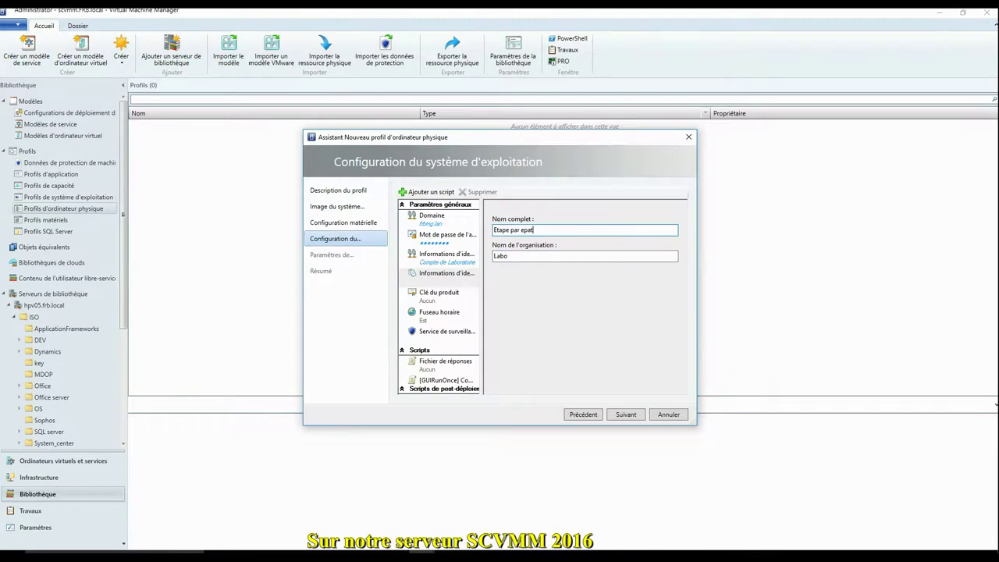
Step: Paste the Windows product key into the physical computer profile's operating system configuration
click(441, 295)
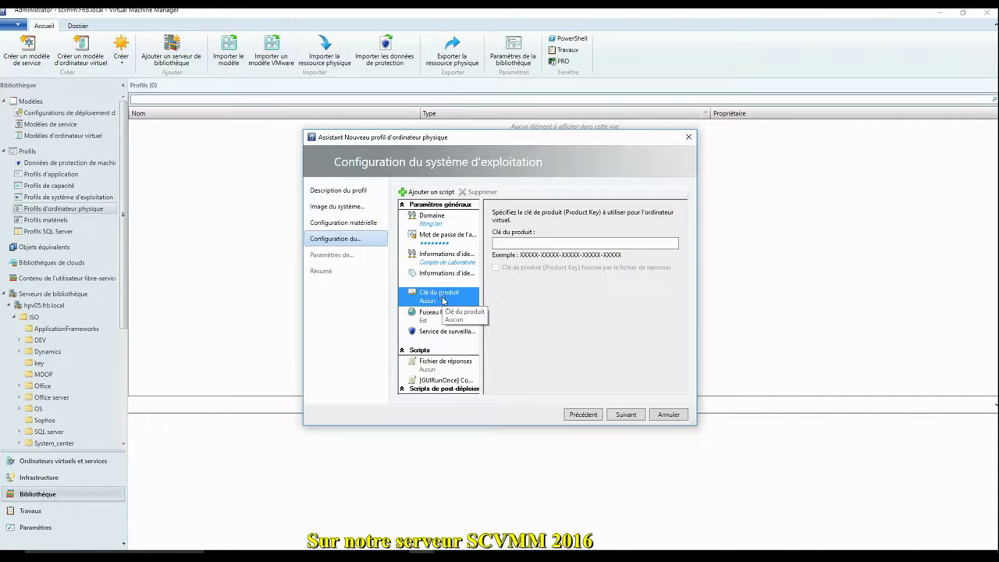
click(440, 313)
click(439, 295)
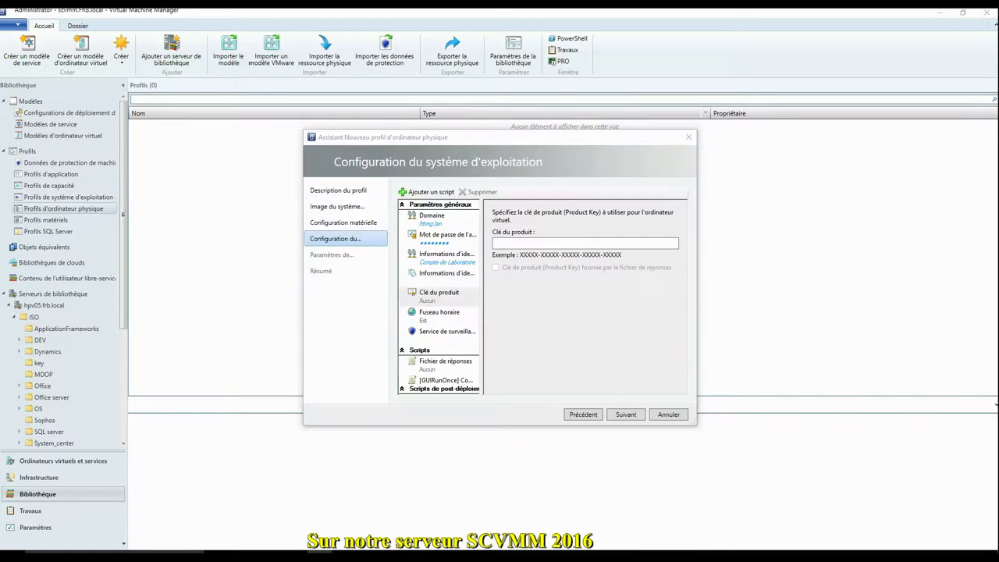
click(549, 243)
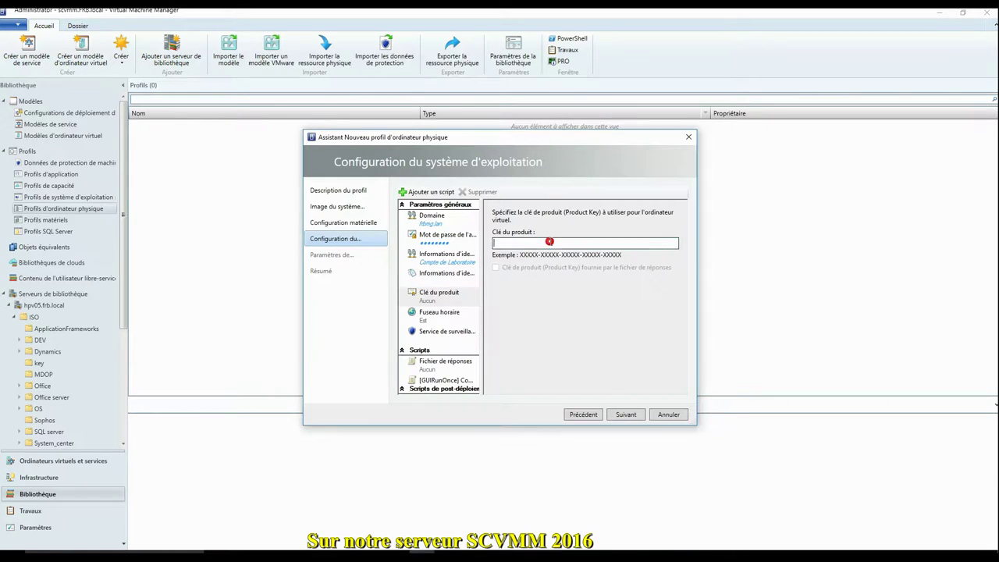
key(ctrl+v)
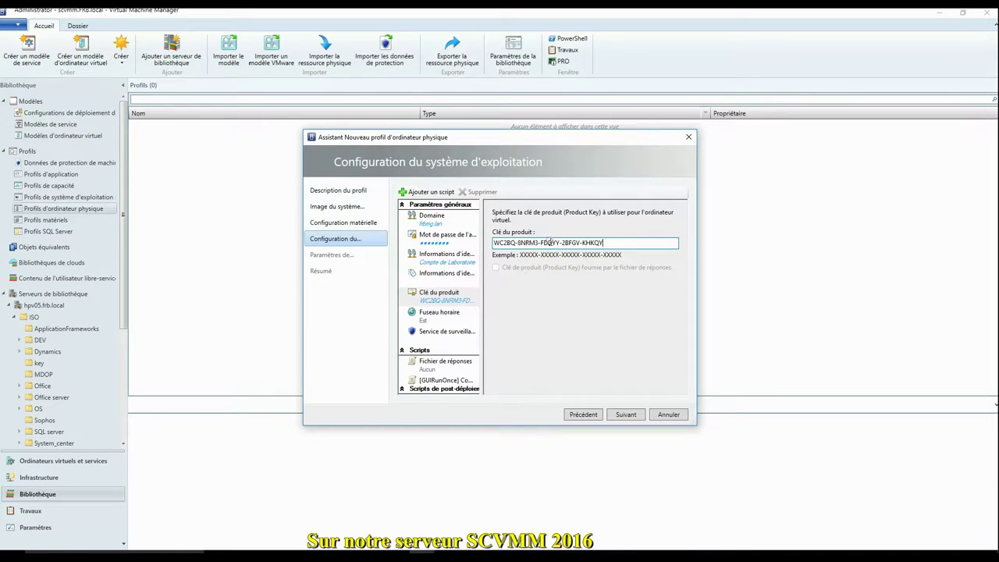
Step: Check the host guardian service settings, leave the virtual machine placement paths empty and create the physical computer profile
click(446, 331)
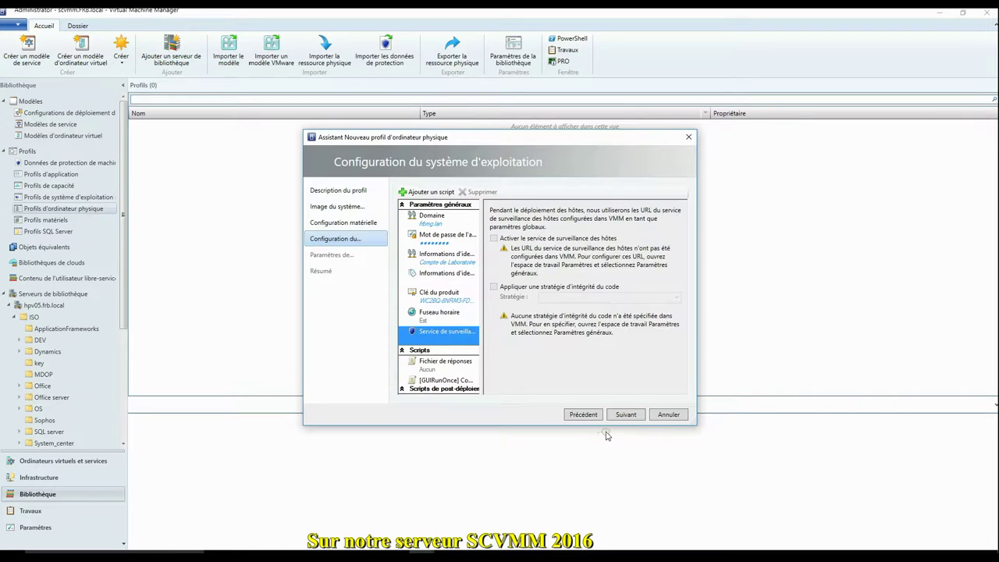
click(625, 415)
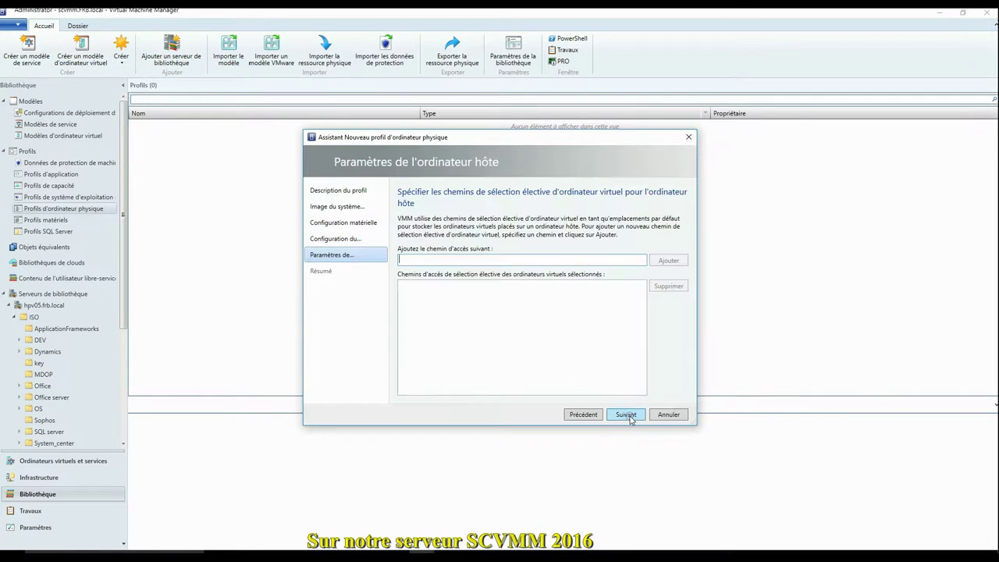
click(625, 414)
click(629, 415)
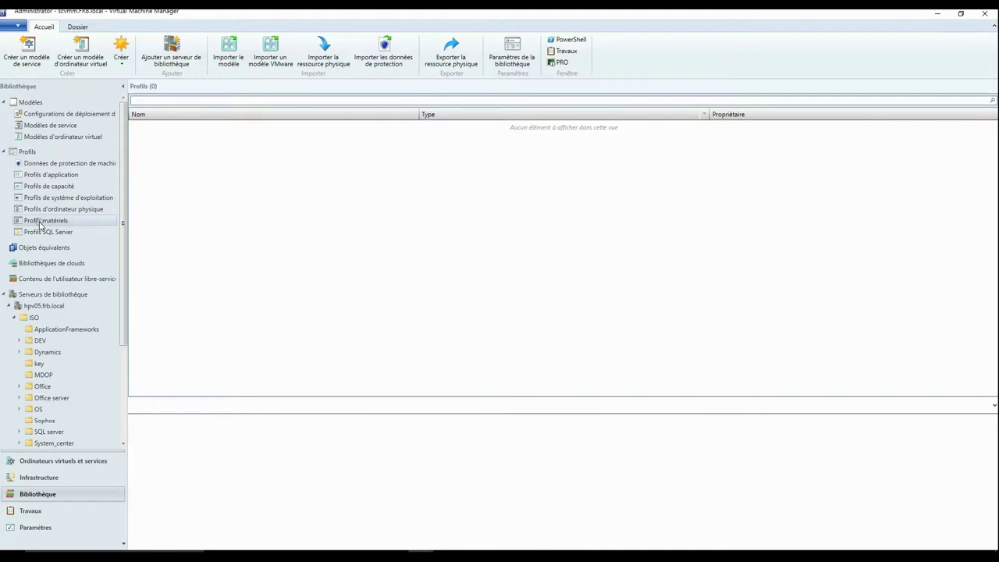
Step: Create a new hardware profile named Serverur de laboratoire and set its generation to Génération 2
right_click(44, 222)
click(76, 228)
click(454, 166)
text(Serveur de laboratoire)
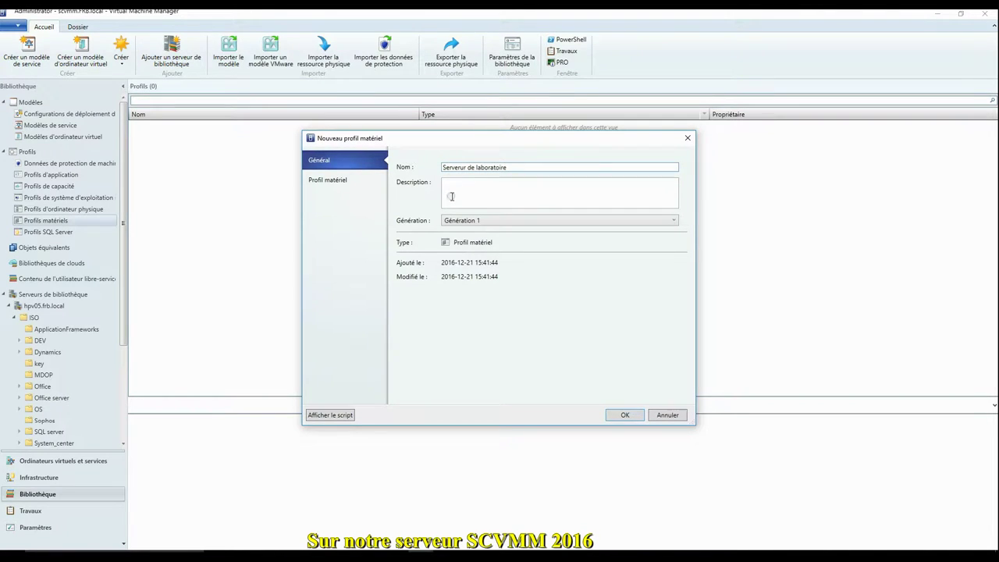
click(460, 220)
click(470, 238)
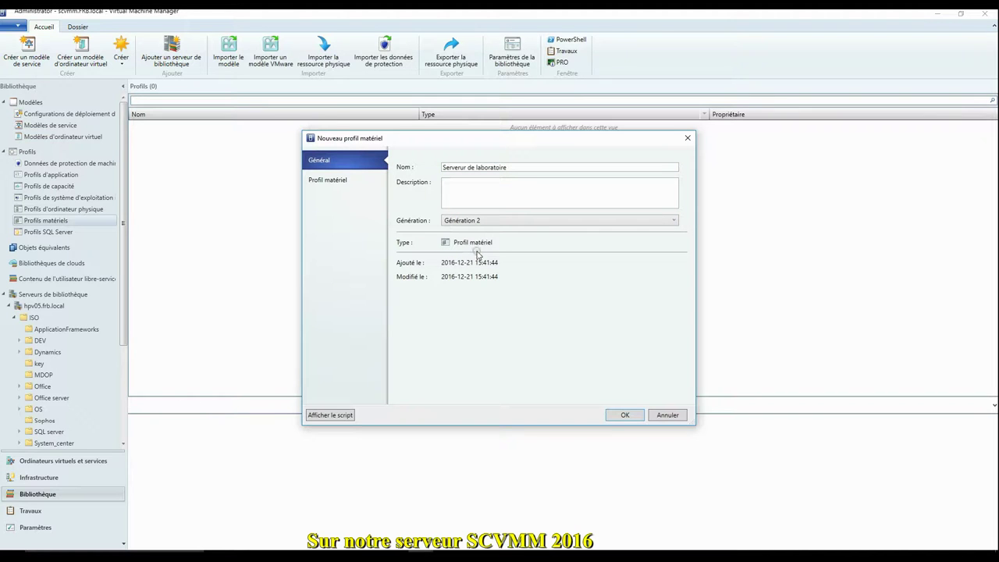
Step: Allow migration to a virtual machine host with a different processor version in the hardware profile's processor settings
click(328, 180)
click(442, 185)
click(434, 205)
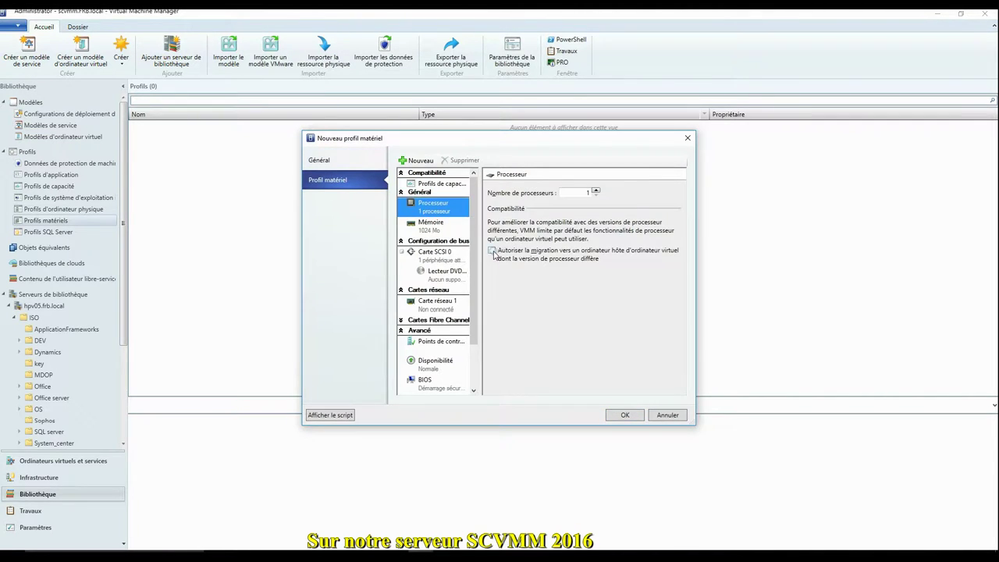
click(491, 251)
Step: Set the hardware profile's static virtual machine memory to 3 Go
click(430, 224)
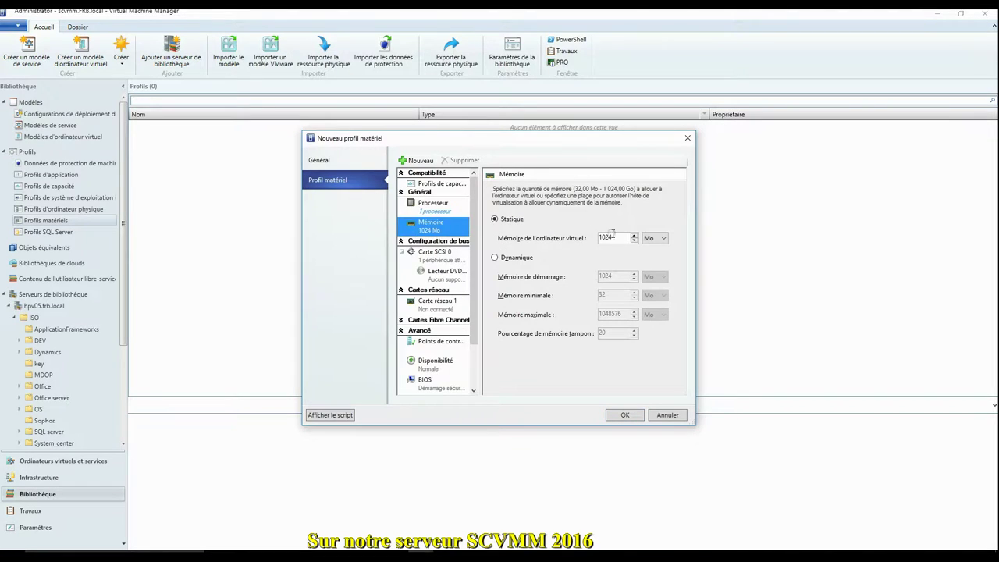
click(662, 238)
click(654, 257)
double_click(606, 237)
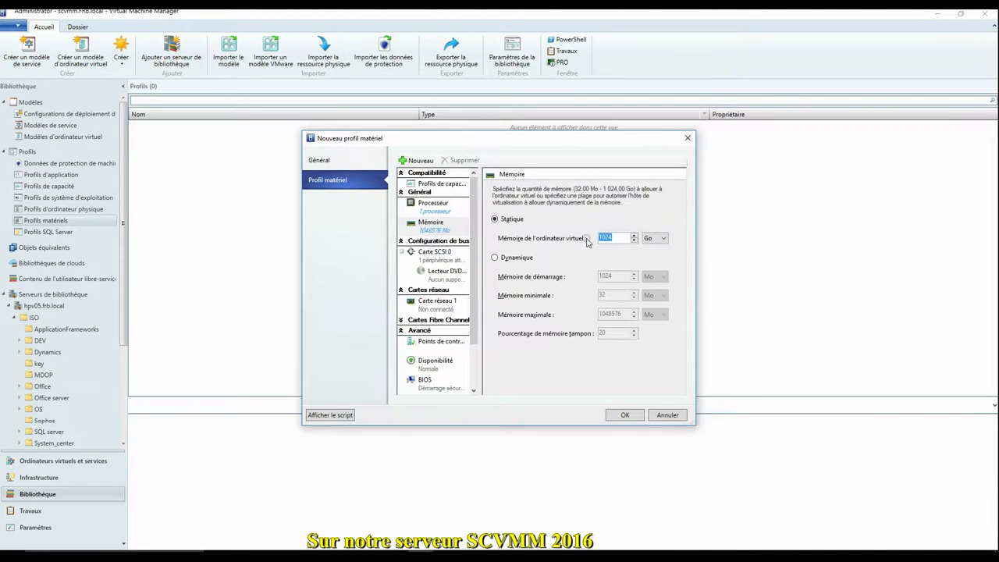
text(3)
Step: Check the SCSI adapter and connect network adapter 1 to the virtual machine network Laboratoire 30 with dynamic IP
click(441, 258)
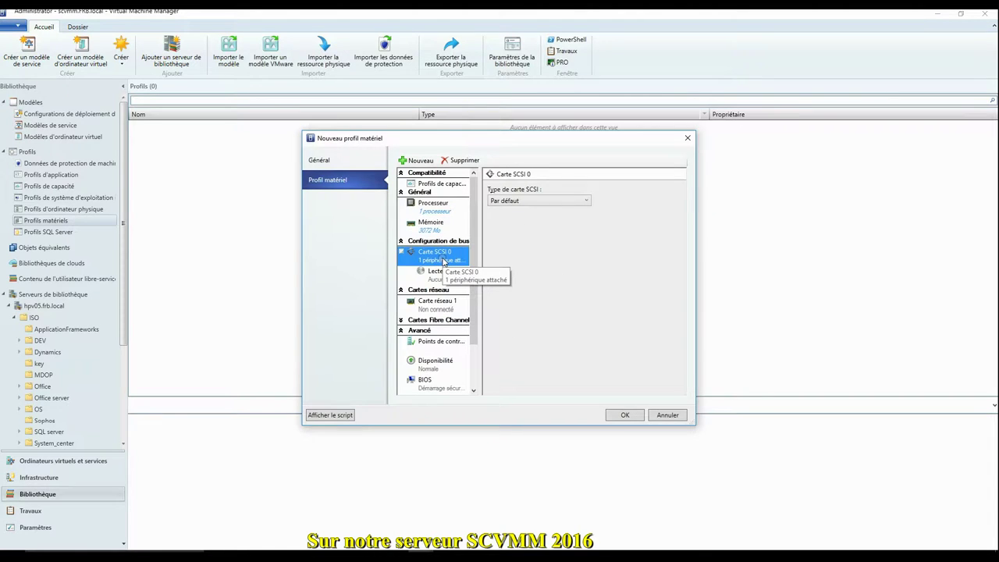
click(440, 304)
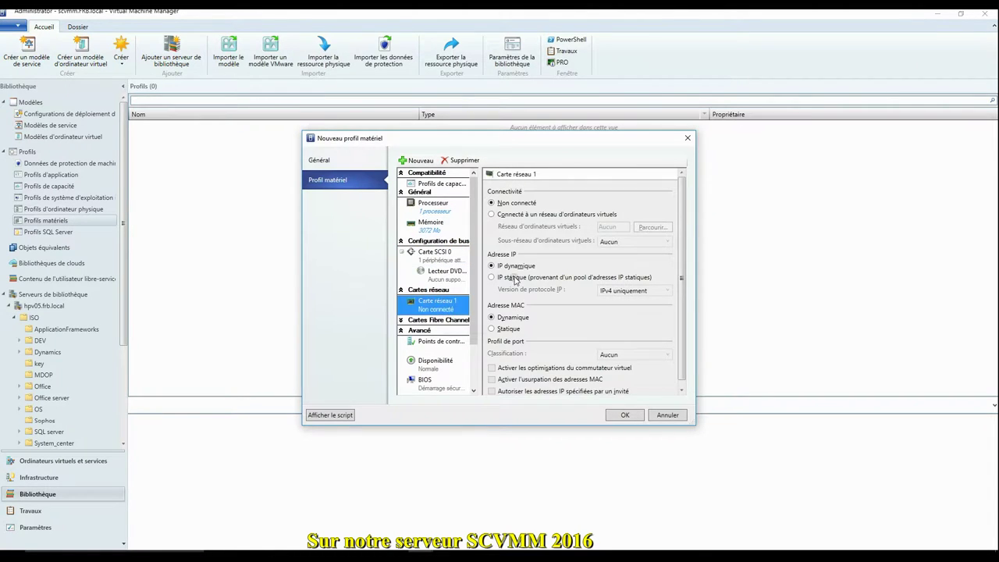
click(522, 216)
click(652, 227)
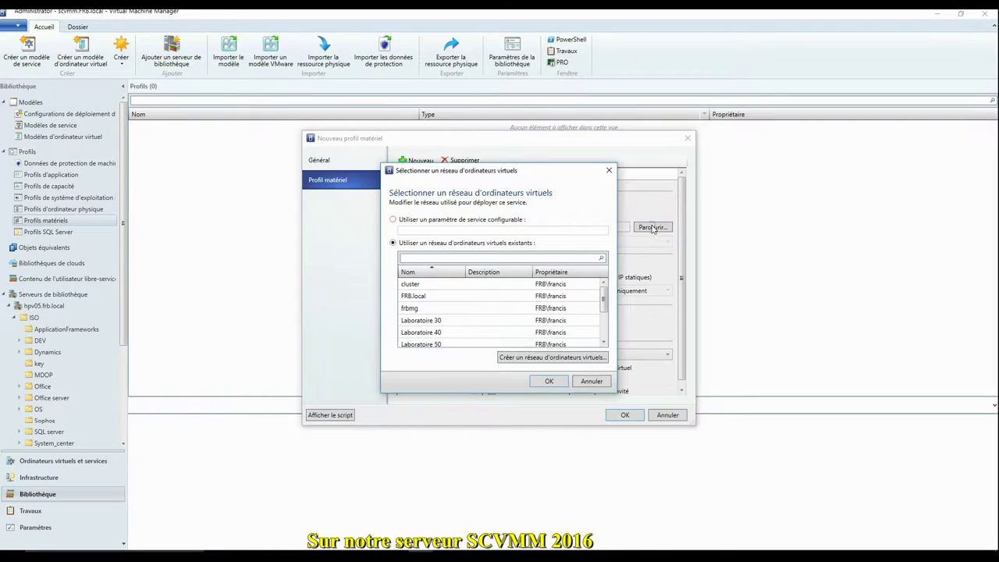
click(419, 319)
click(549, 381)
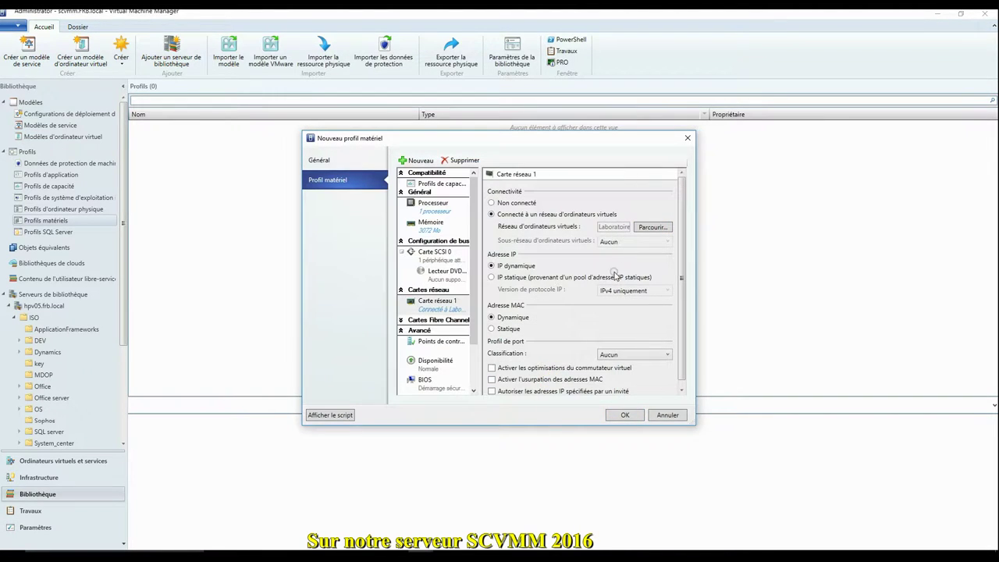
scroll(617, 277, down, 1)
Step: Check the hardware profile's advanced settings, from checkpoints, availability and BIOS to processor priority, virtual NUMA and memory weight, and save the profile
click(438, 345)
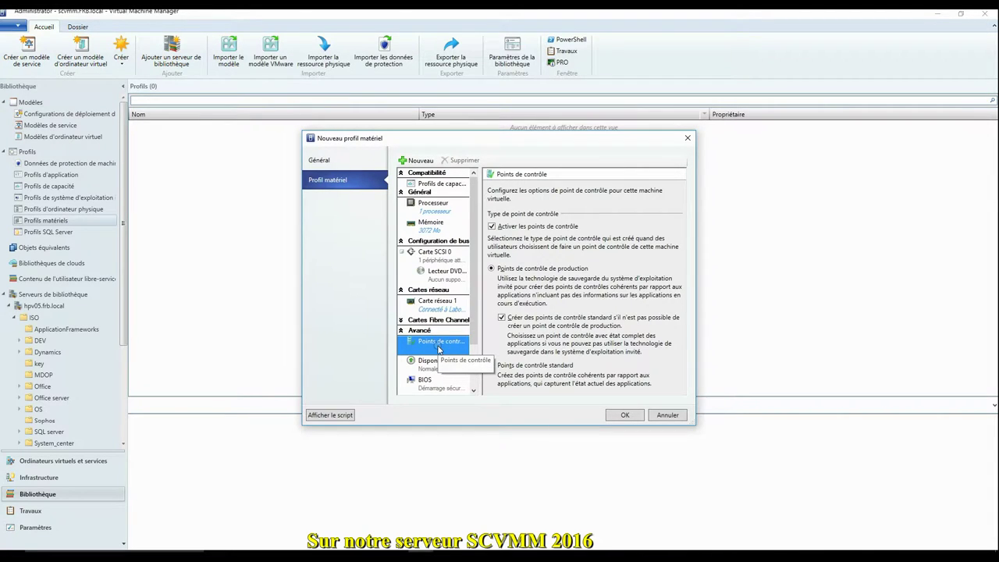
click(433, 363)
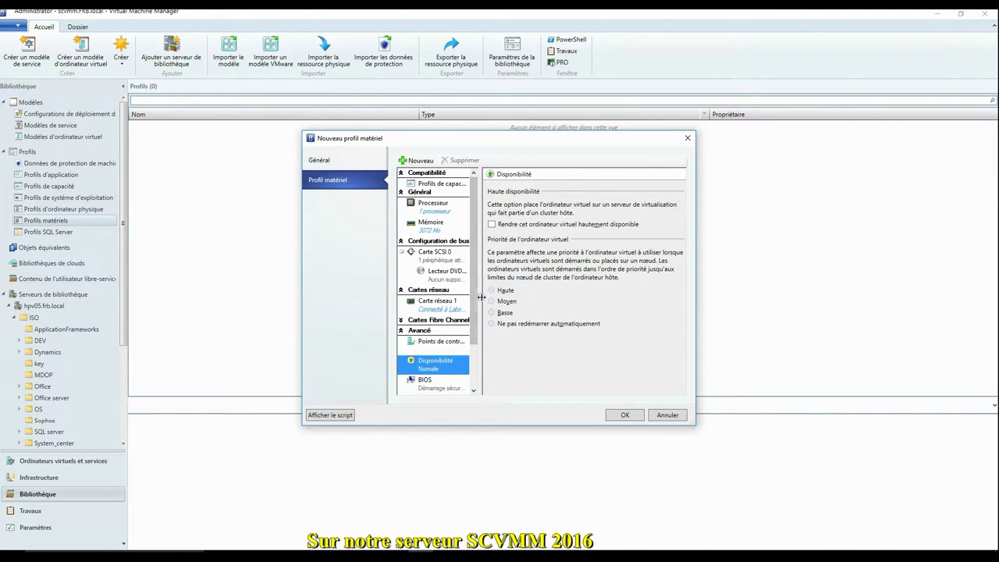
scroll(437, 313, down, 2)
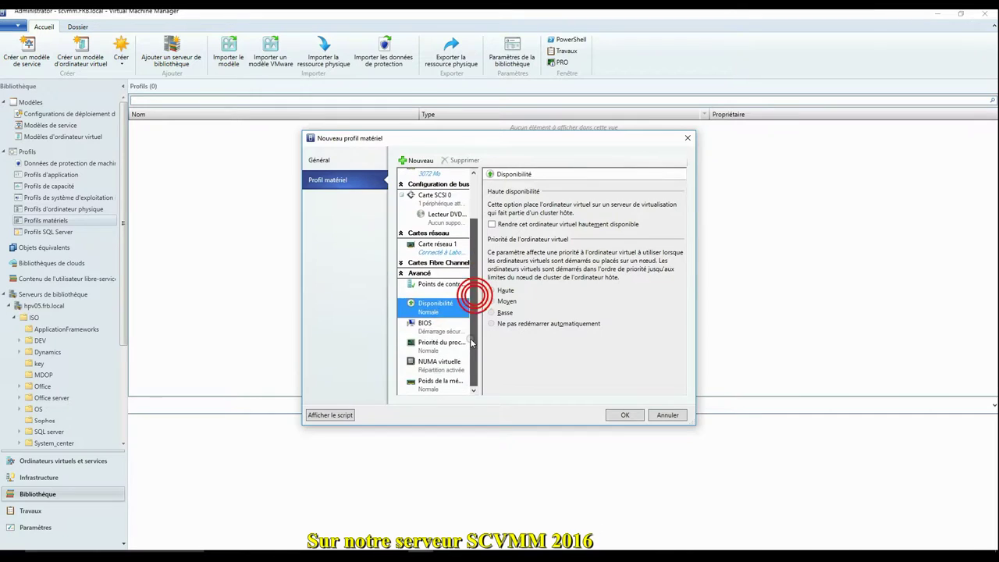
click(435, 326)
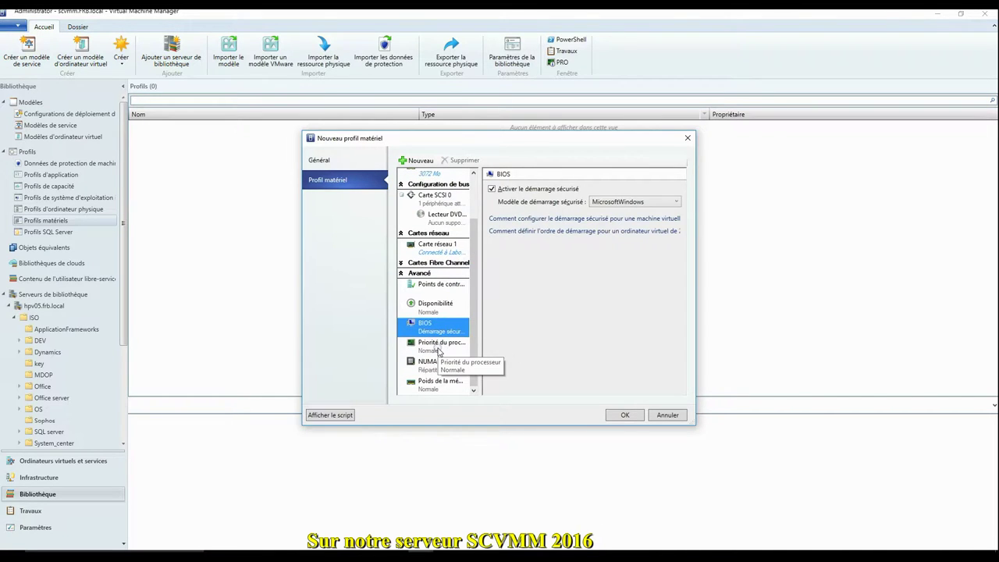
click(439, 351)
click(431, 362)
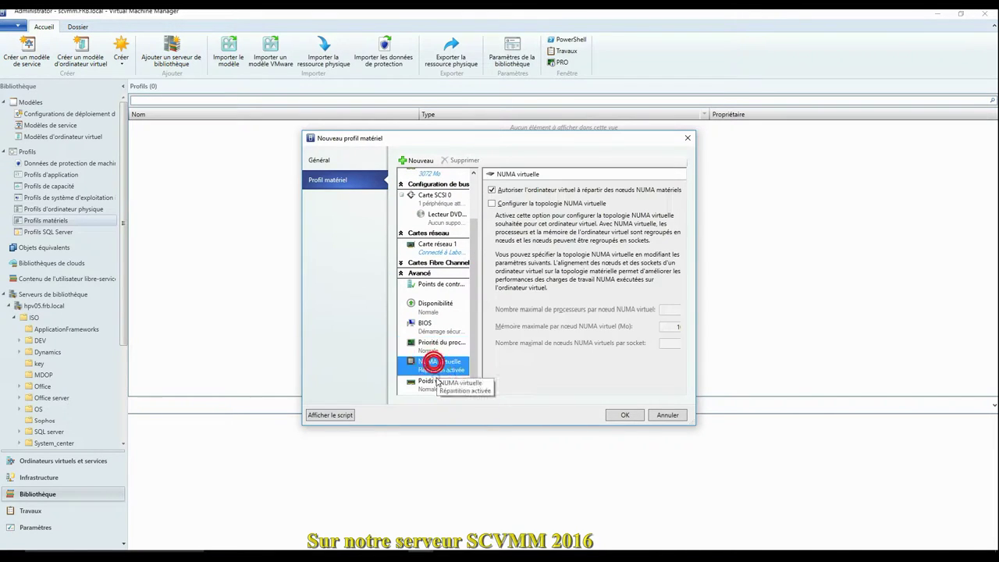
click(437, 383)
click(626, 415)
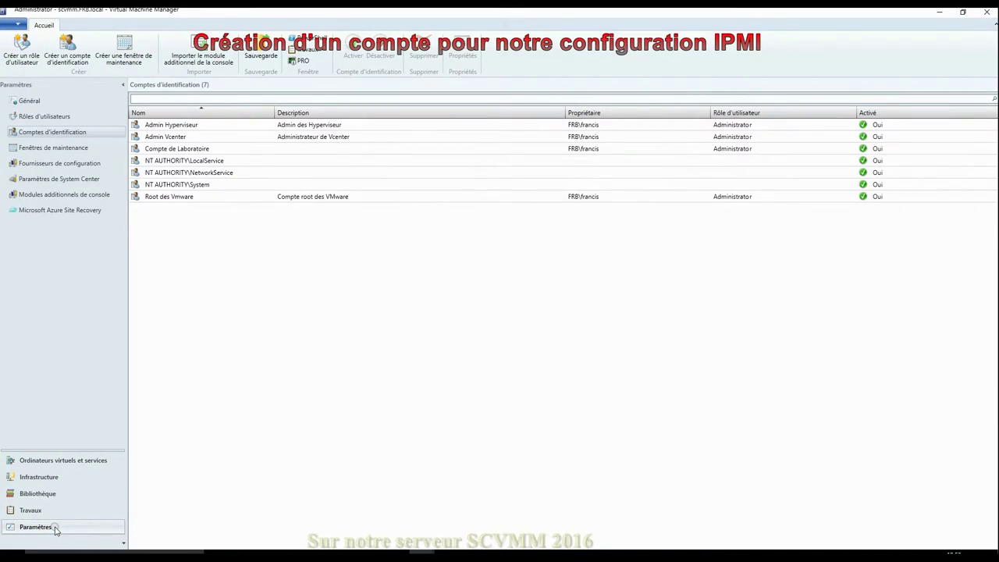
Step: Start a new Run As account named Compte IPMI with the description "Compte pour les serveur IPMI"
click(207, 305)
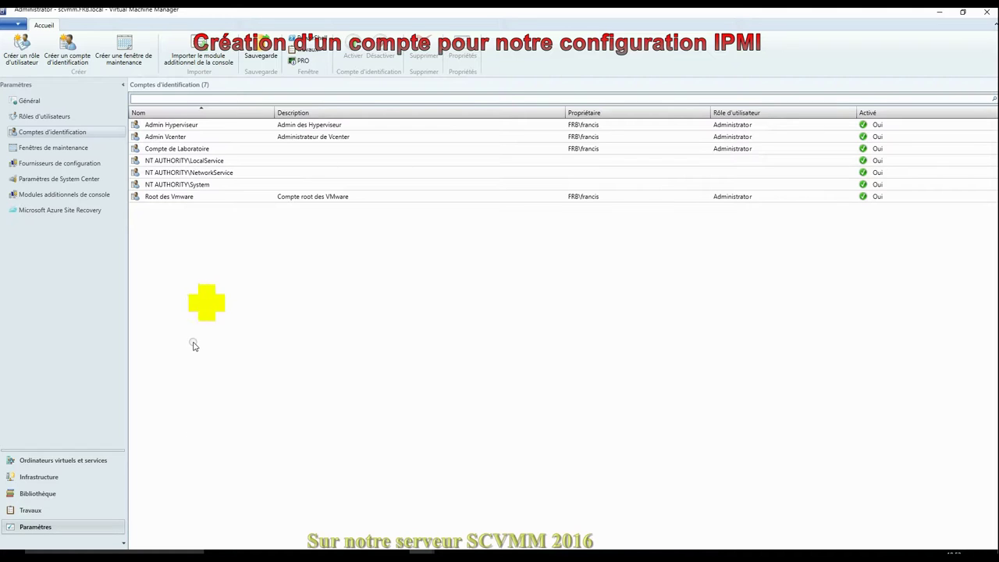
right_click(47, 136)
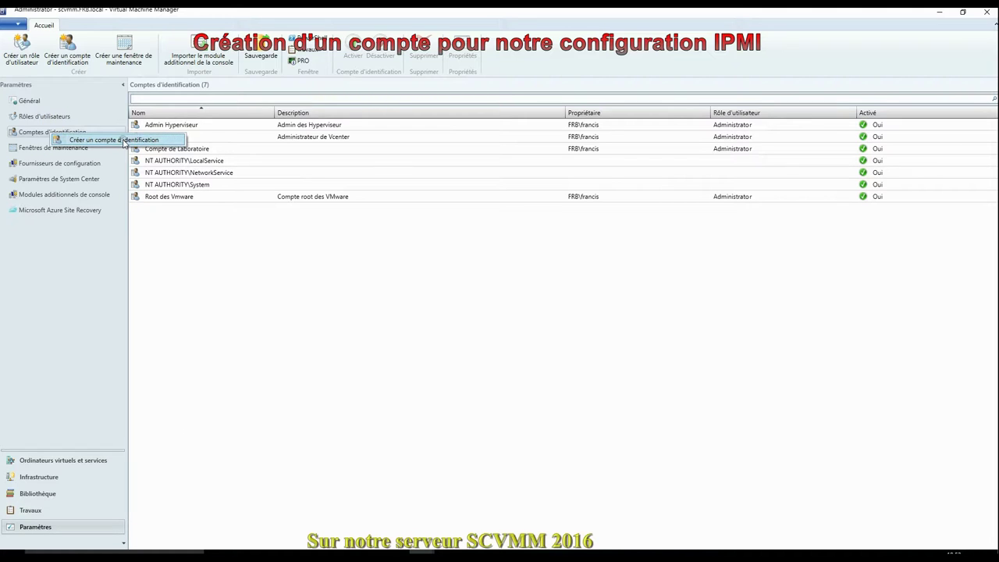
click(109, 141)
click(409, 181)
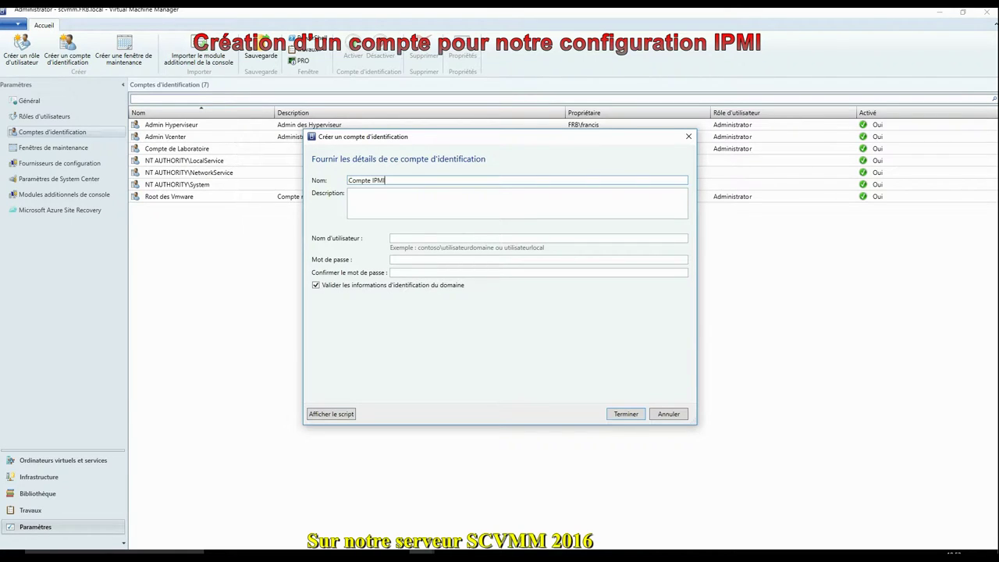
click(397, 199)
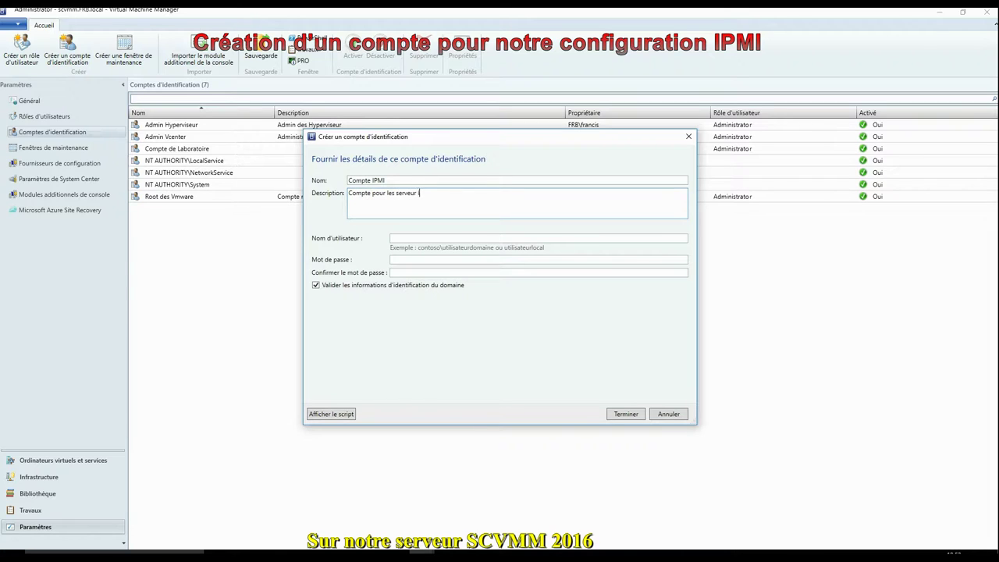
Step: Set the account's user name to root, enter and confirm its password, turn off domain credential validation and create the account
click(403, 238)
key(Tab)
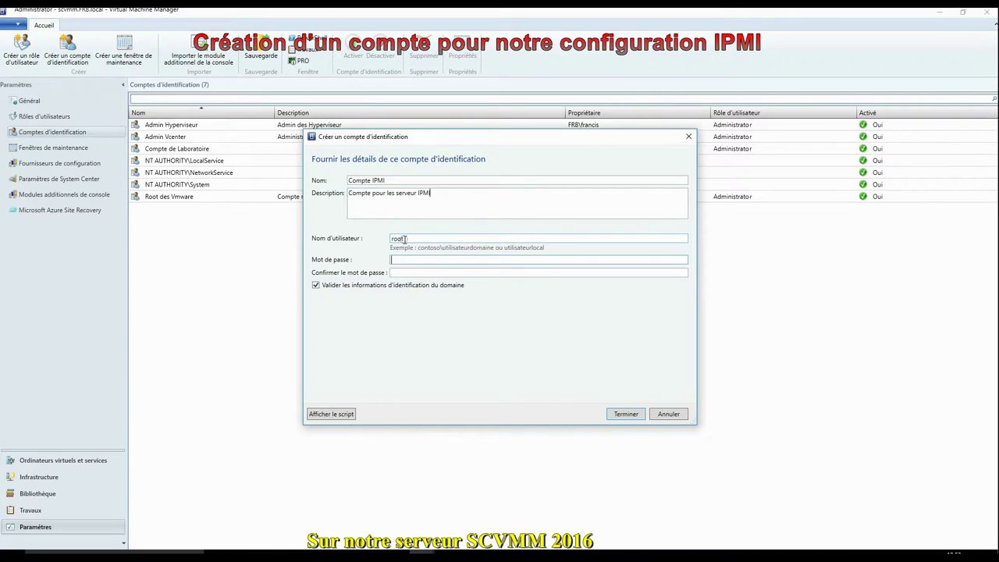
key(Tab)
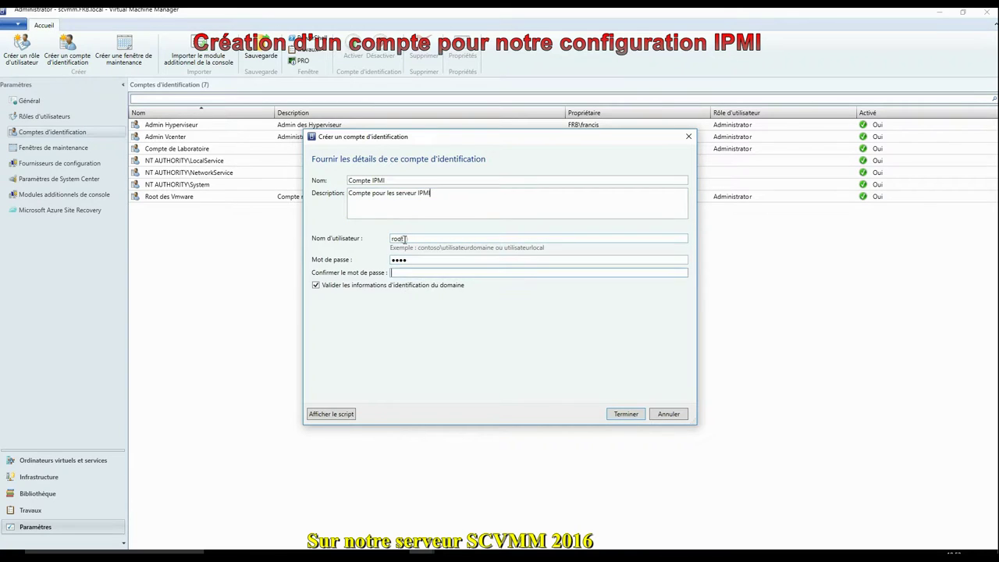
click(388, 286)
click(624, 415)
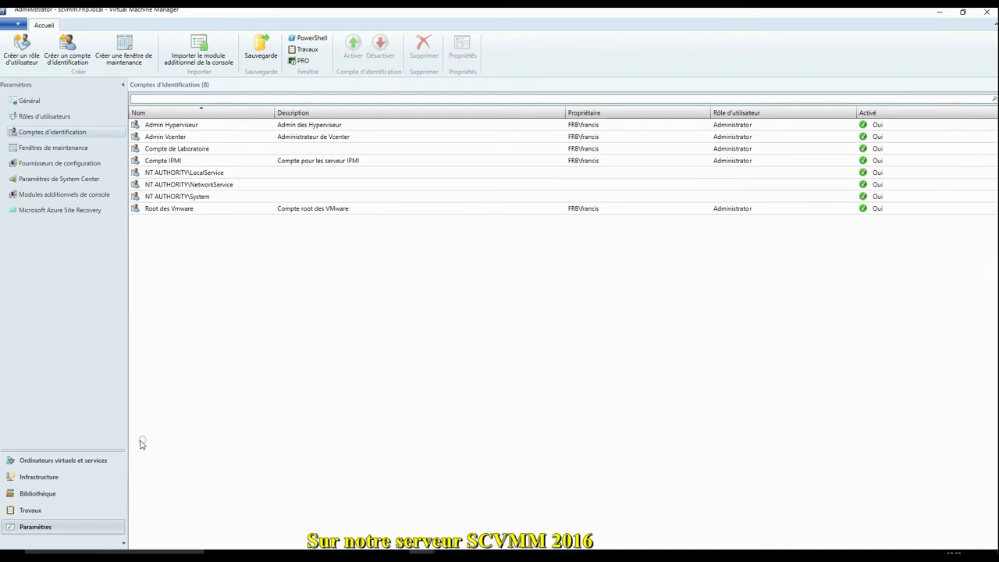
Step: Start adding a Hyper-V host from the Laboratoire host group, choosing physical computers to provision as virtual machine hosts
click(47, 460)
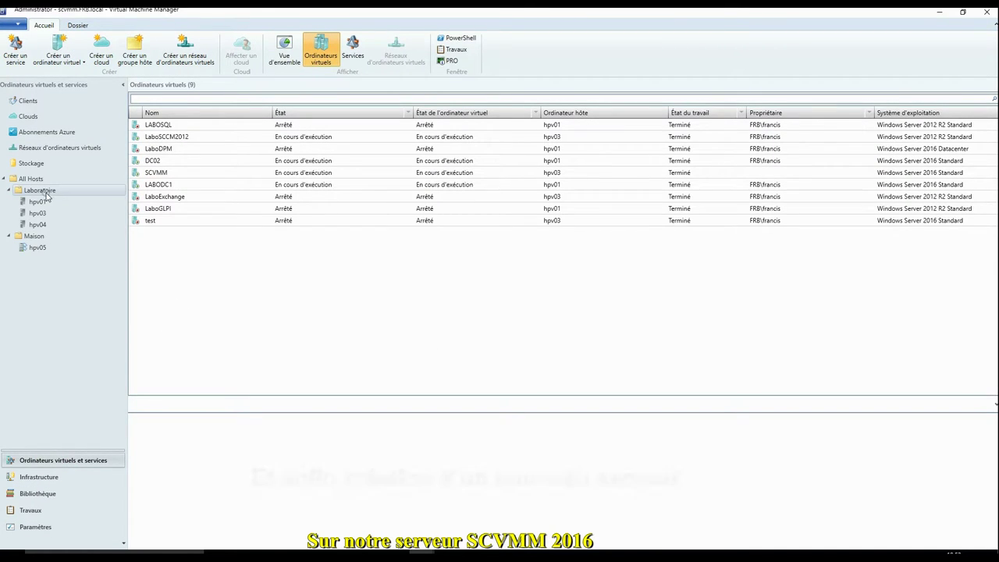
right_click(45, 195)
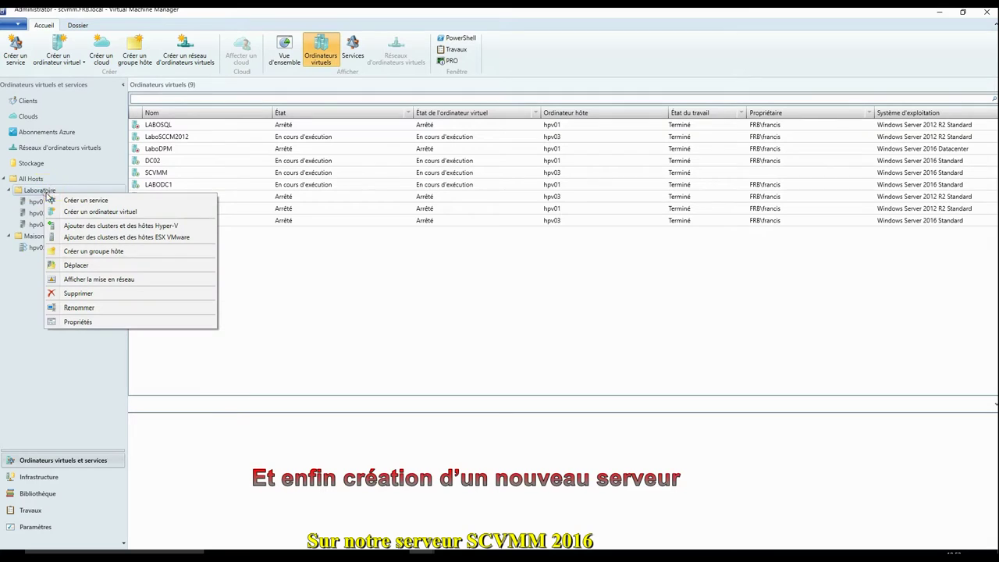
click(144, 226)
click(412, 257)
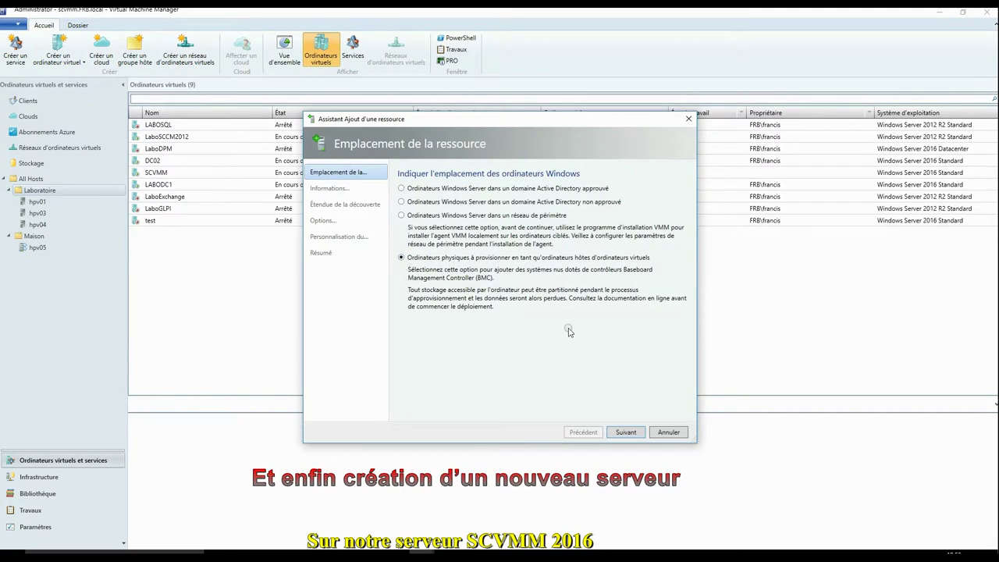
click(632, 432)
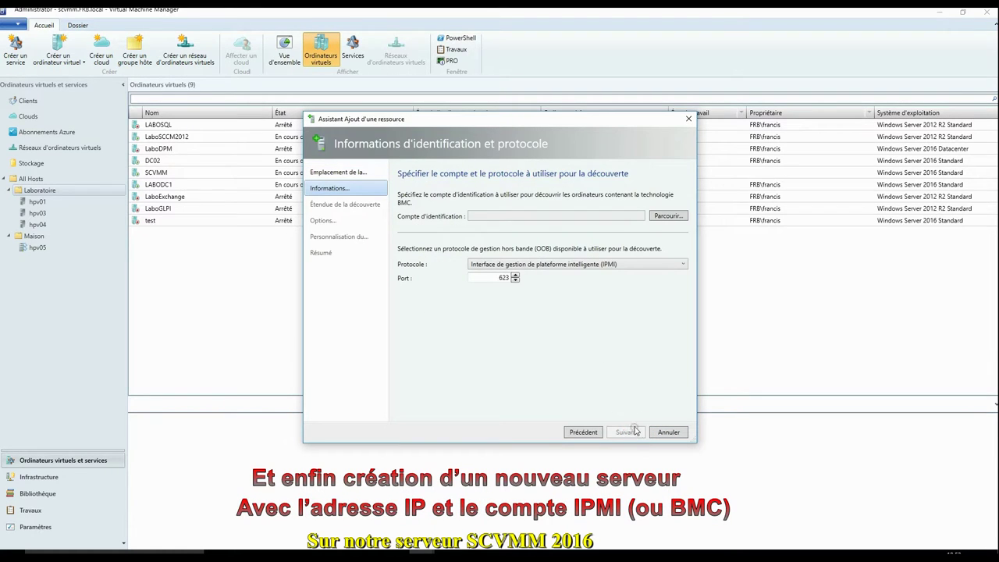
Step: Use Compte IPMI as the discovery Run As account and limit the discovery scope to IP address 192.168.2.233
click(668, 215)
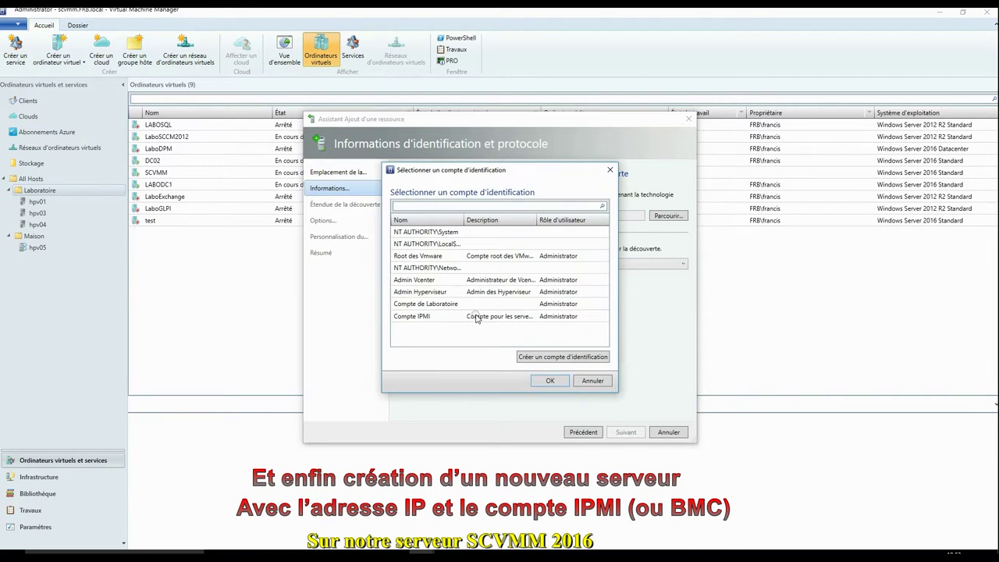
double_click(412, 317)
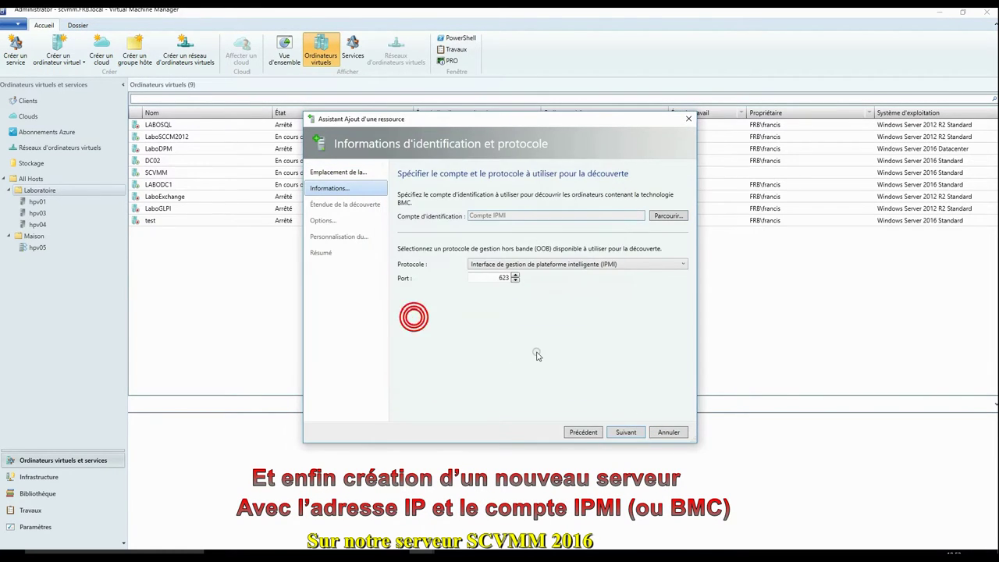
click(628, 433)
click(431, 242)
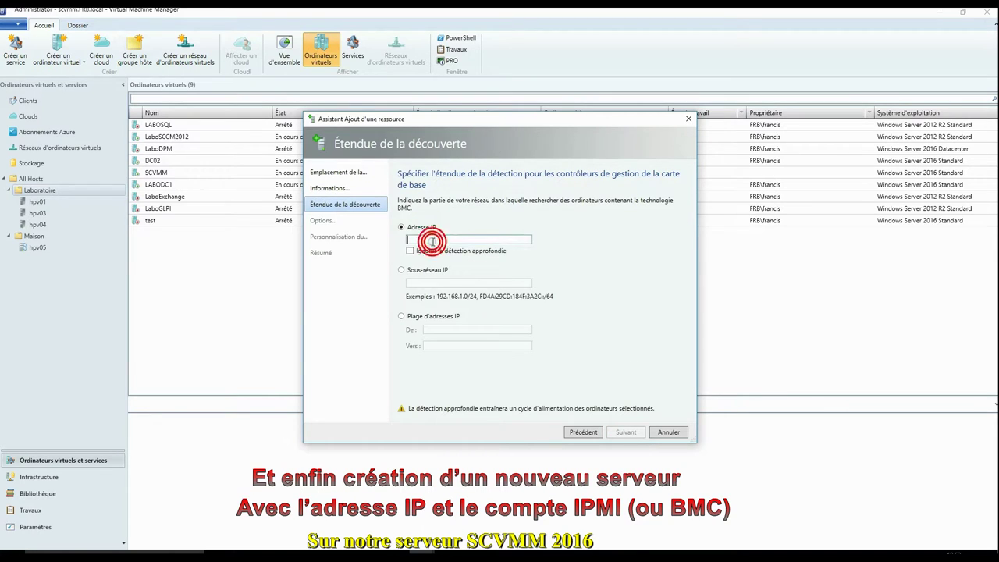
text(192.168.2.233)
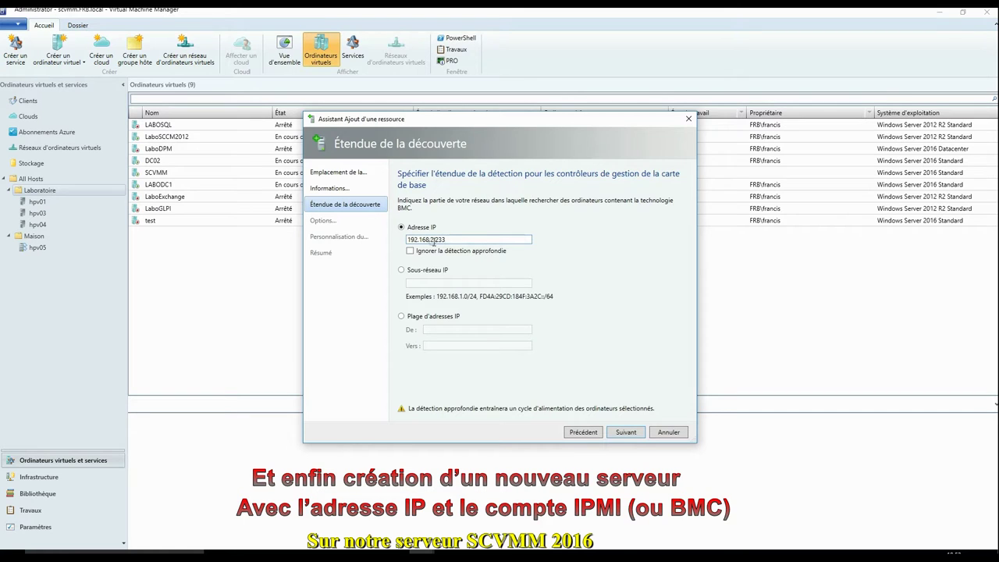
click(626, 433)
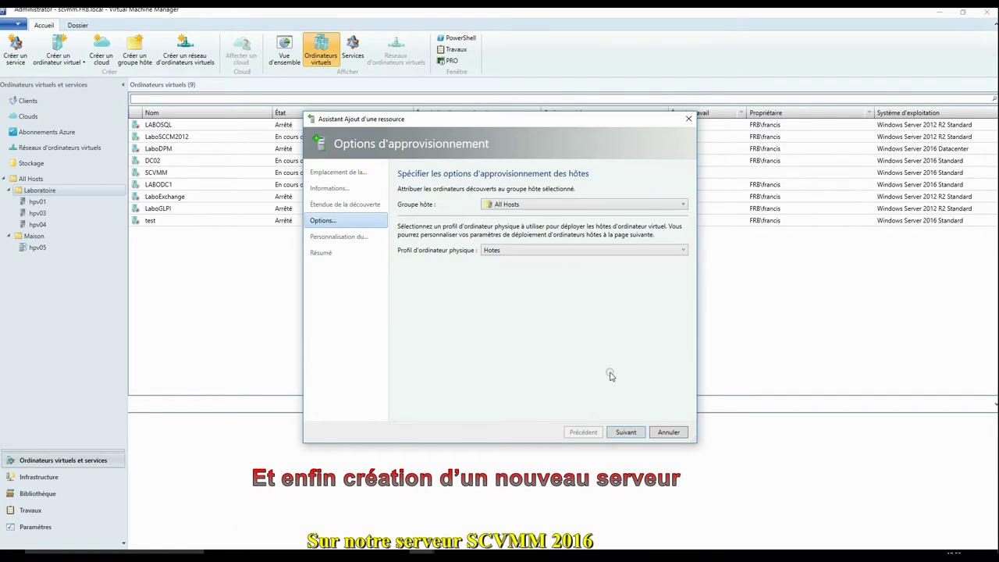
Step: Assign the discovered computer to host group Maison and continue with physical computer profile Hotes
click(525, 206)
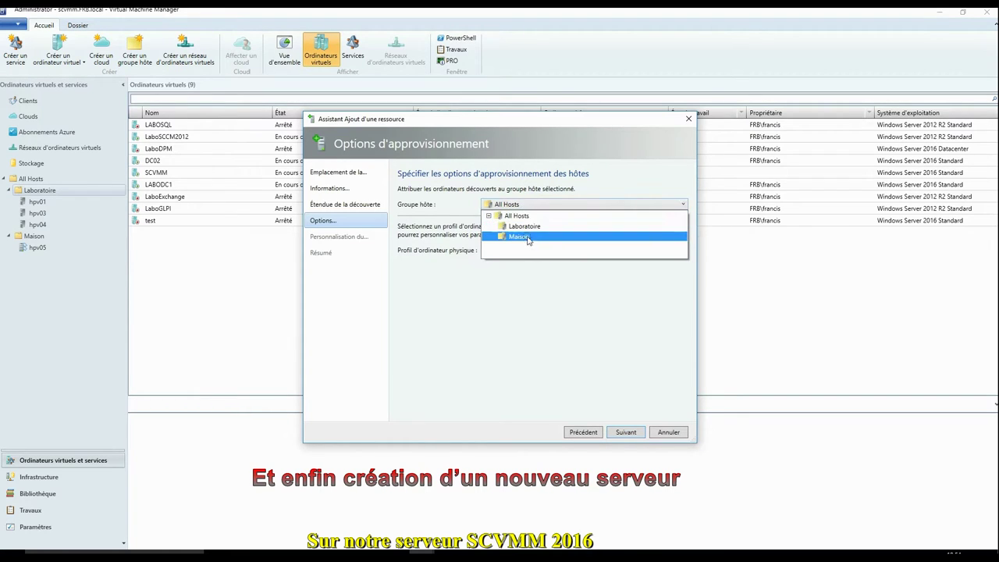
click(520, 237)
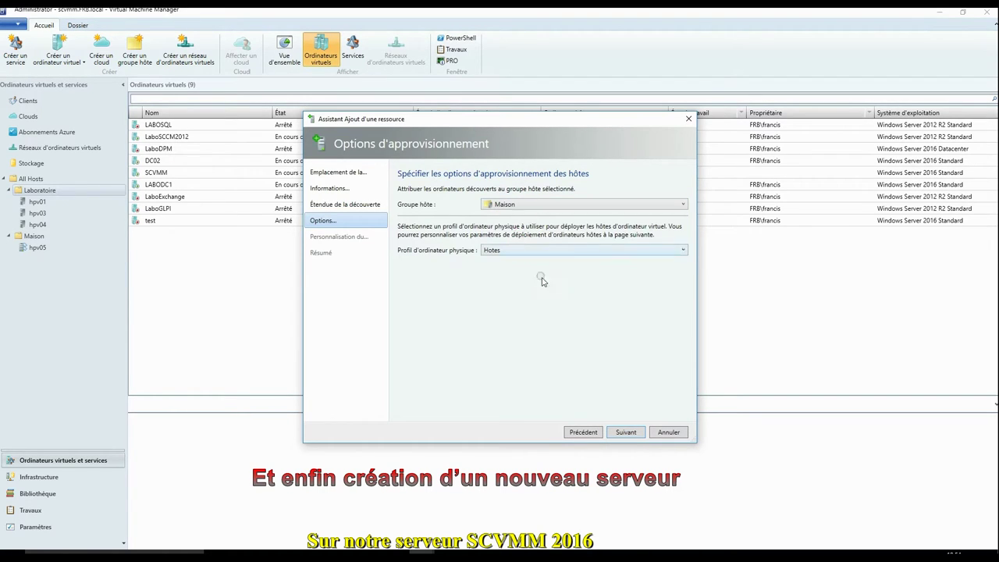
click(625, 432)
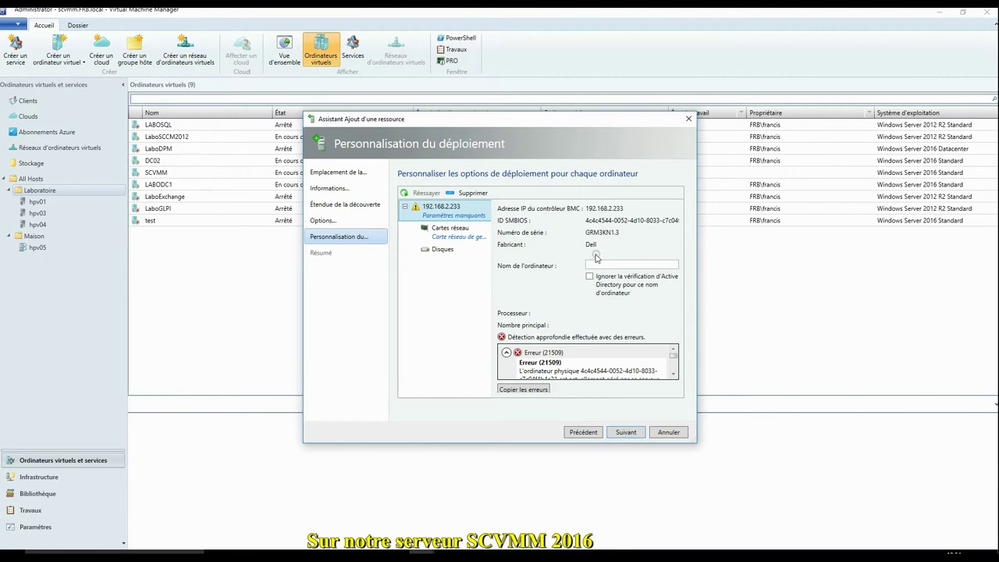
Step: Name the discovered computer HPV02 and check its network adapter settings
click(610, 265)
text(HPV02)
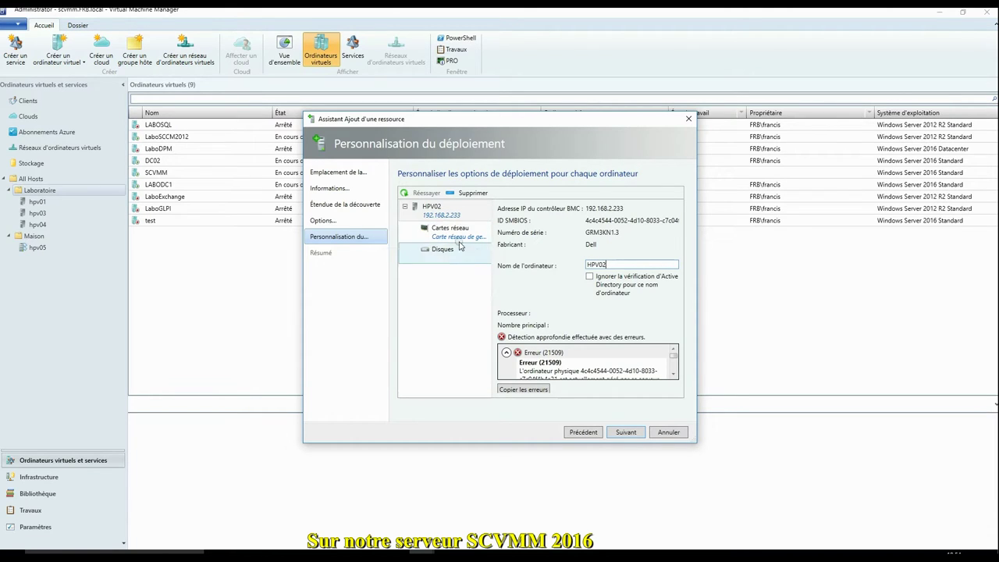
click(460, 236)
click(555, 225)
click(629, 224)
click(628, 240)
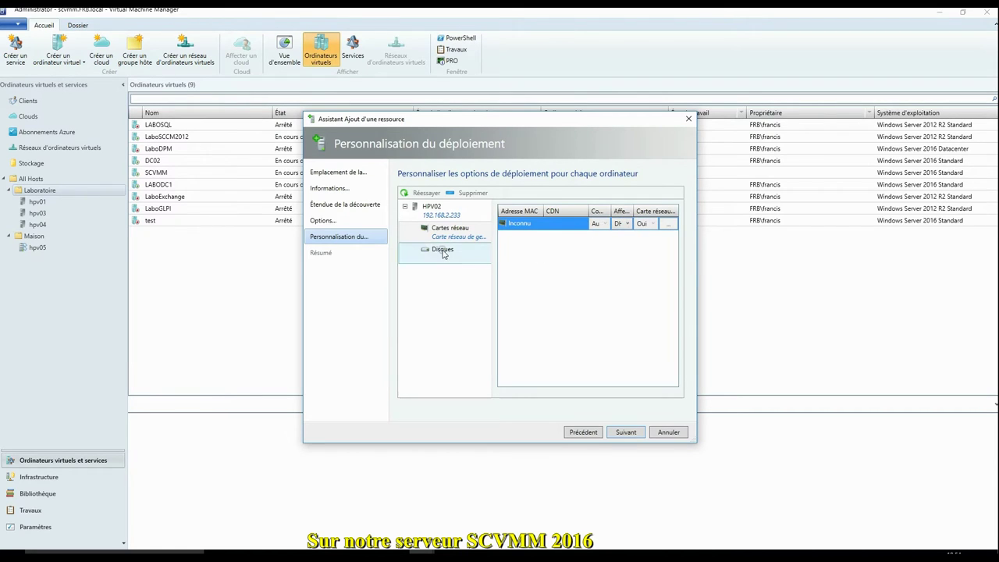
Step: Check HPV02's disk settings and complete the wizard to start deploying the host
click(442, 252)
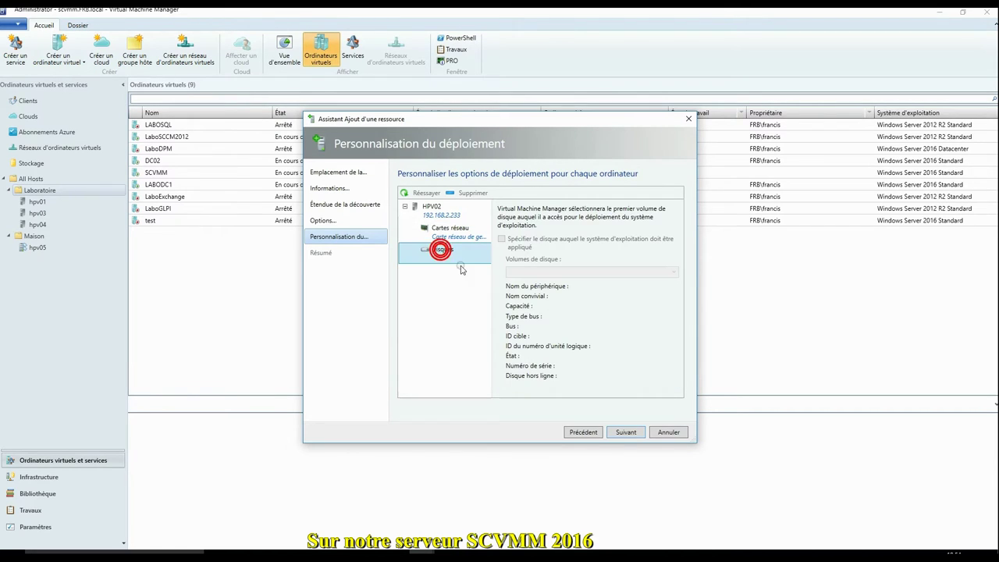
click(626, 433)
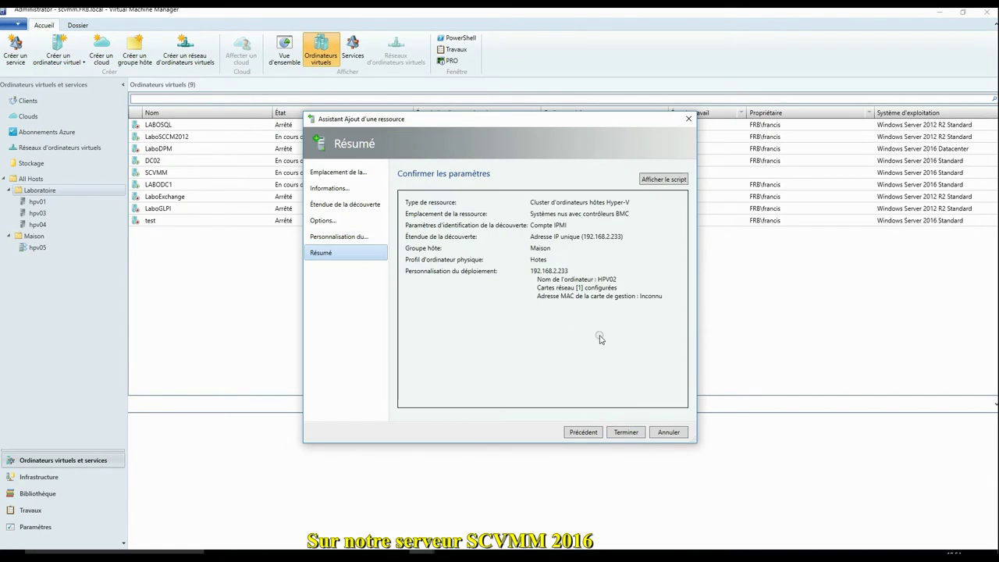
click(628, 432)
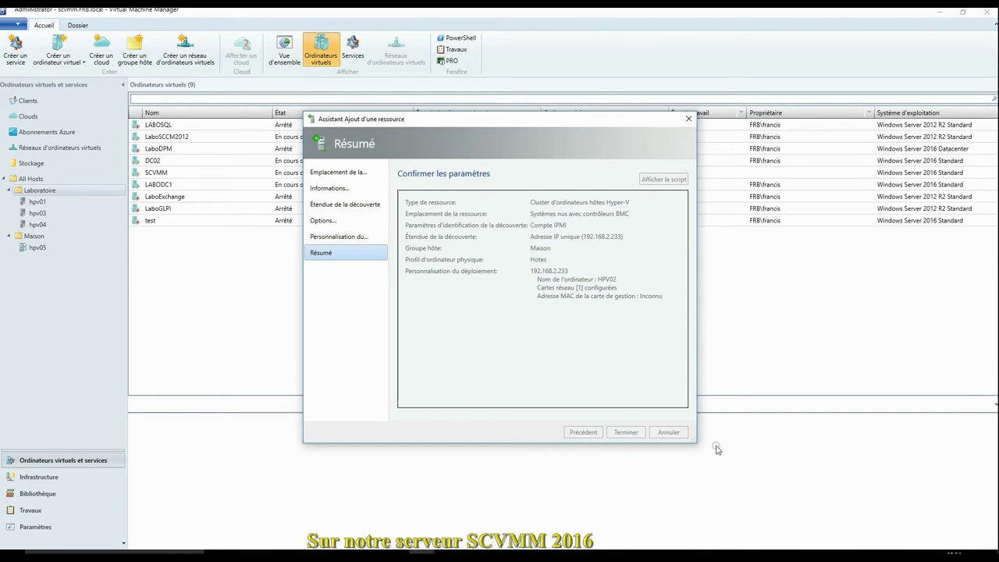